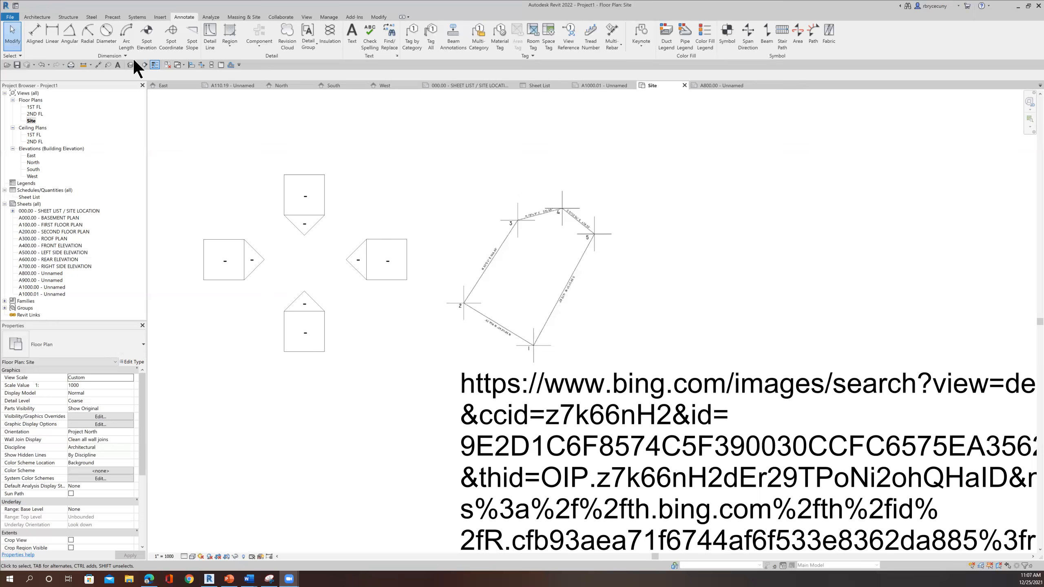
Examine the survey image in the Site plan, including the bearing and distance labels along the lot lines
scroll(523, 278, up, 3)
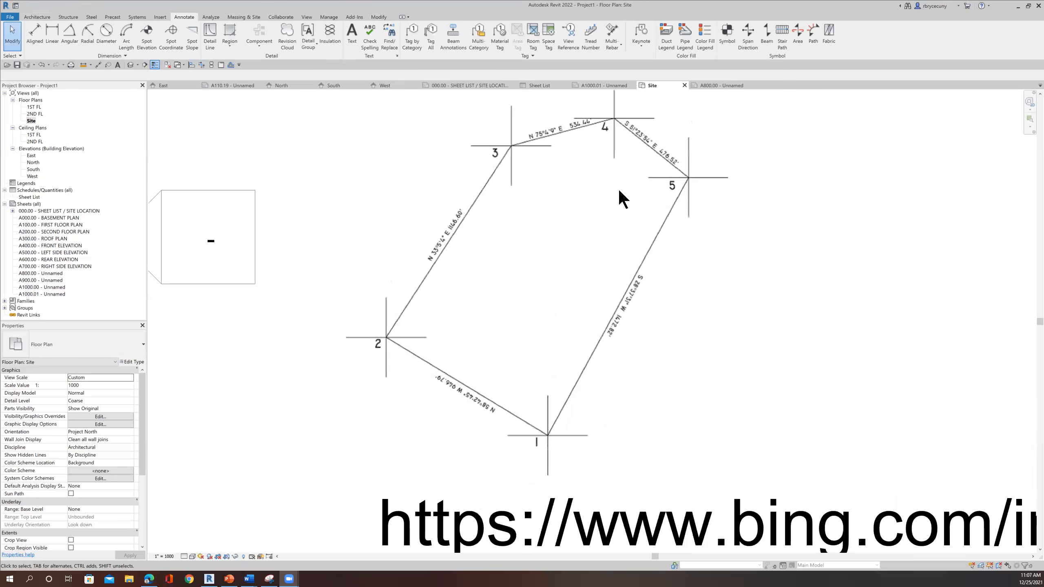
scroll(538, 295, down, 8)
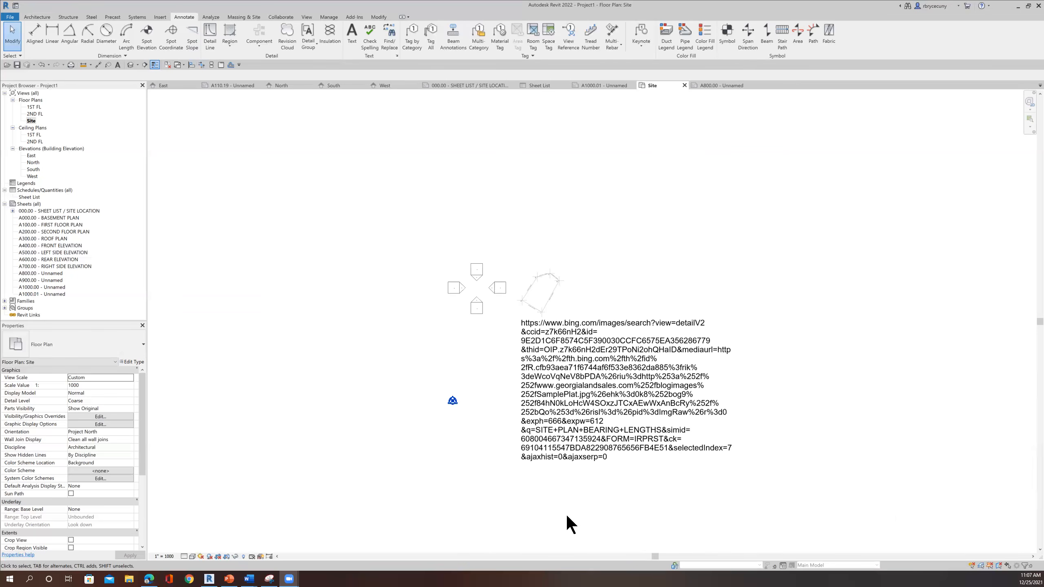
scroll(549, 290, up, 6)
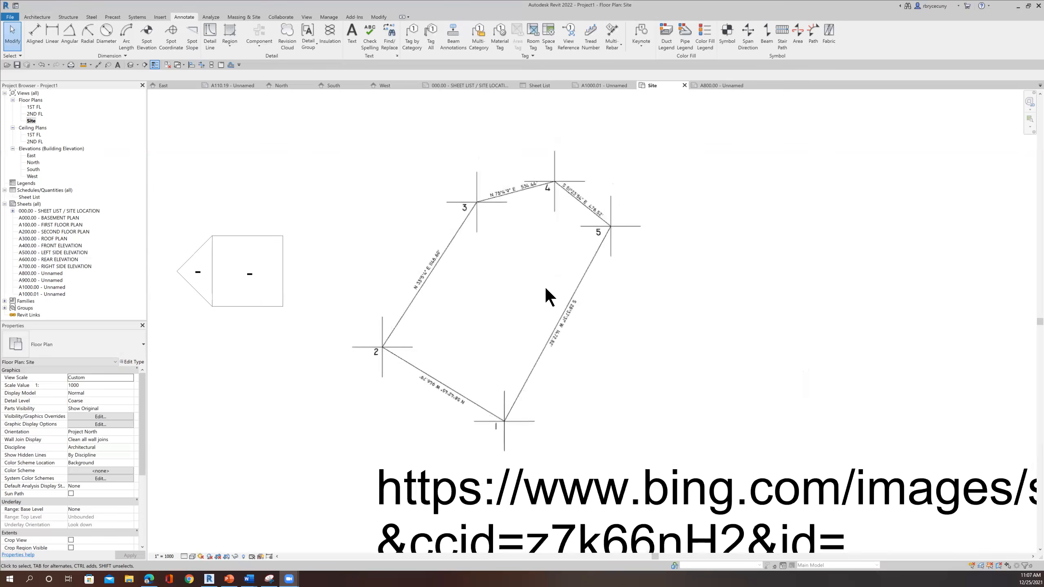
middle_drag(543, 306, 577, 307)
scroll(572, 304, up, 2)
middle_drag(566, 308, 629, 324)
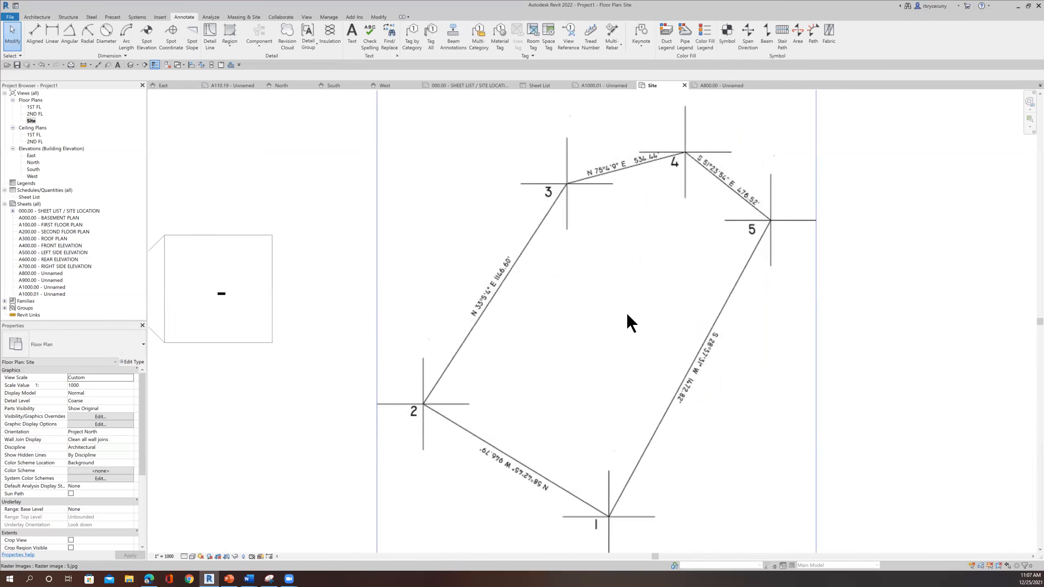
scroll(627, 321, down, 1)
middle_drag(615, 327, 662, 333)
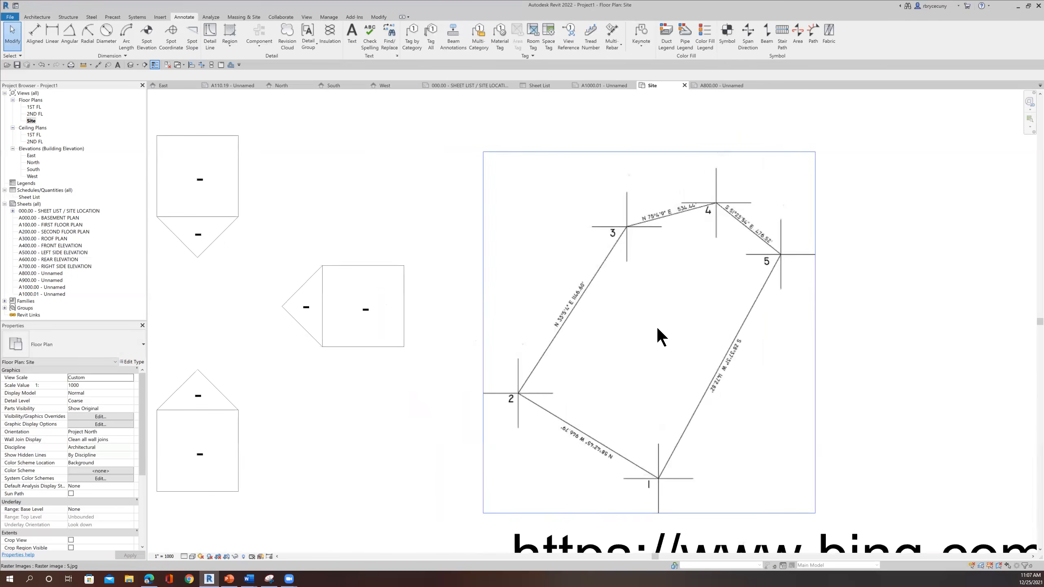
click(31, 120)
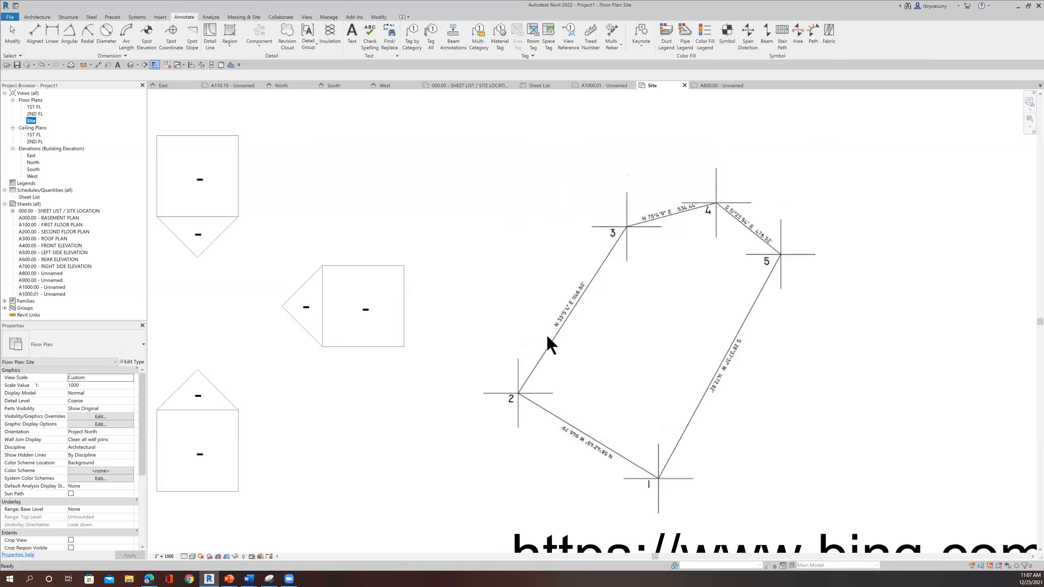
scroll(571, 314, up, 5)
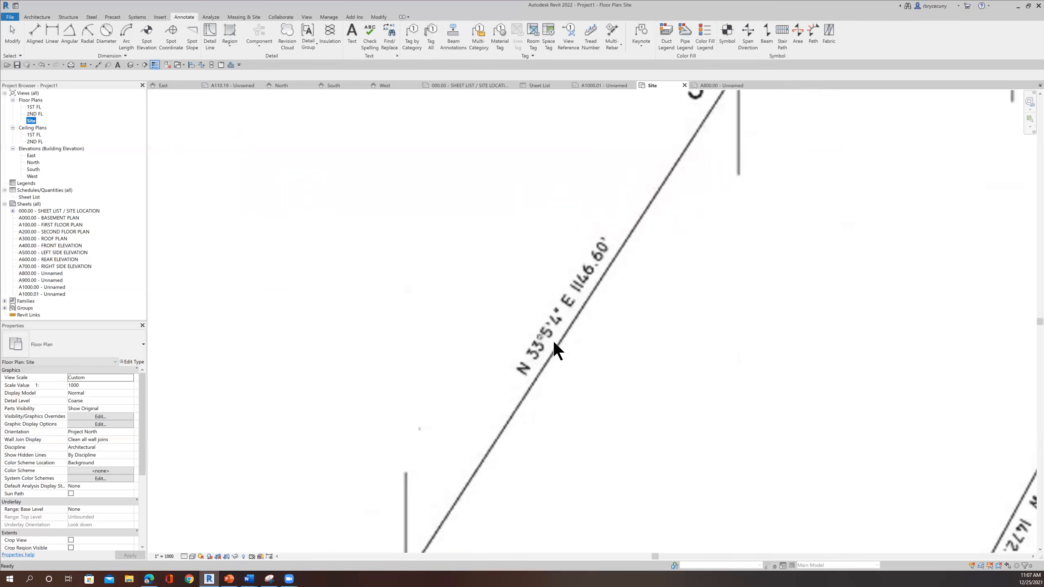
scroll(577, 312, down, 6)
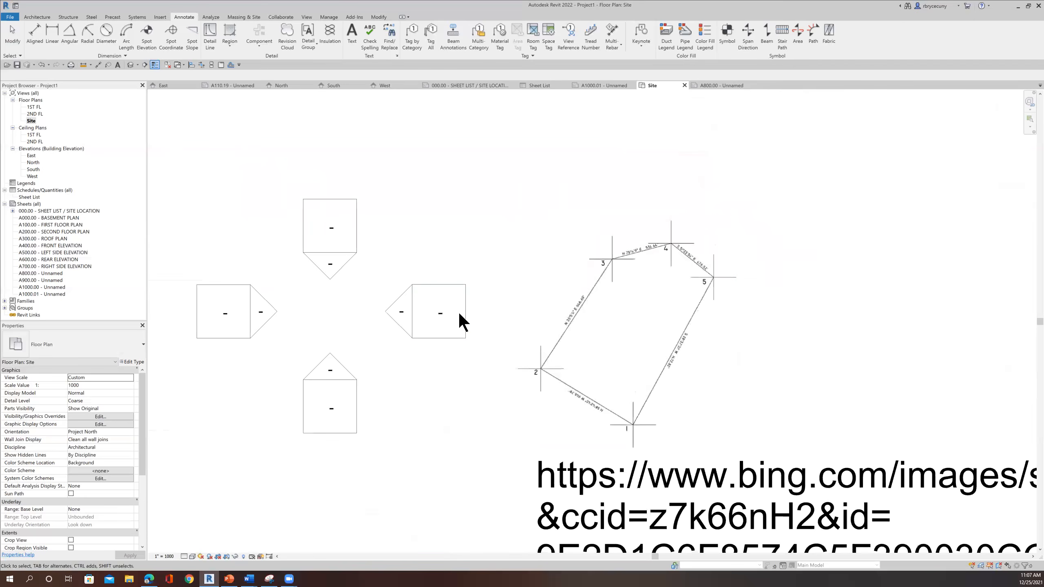
Hide the Elevations annotation category in the Site view's visibility/graphic overrides
middle_drag(473, 319, 553, 312)
scroll(526, 304, down, 2)
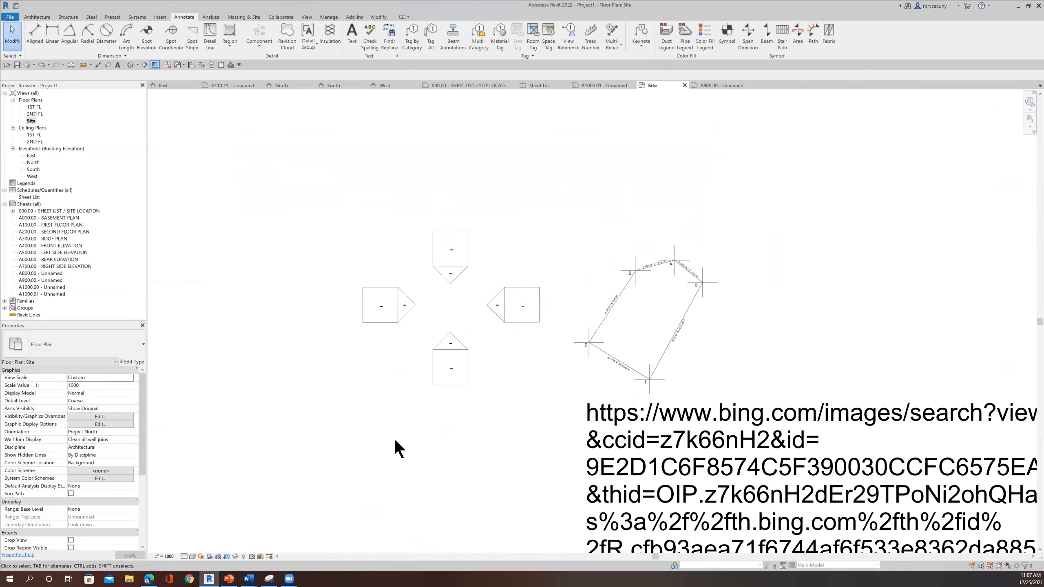
key(v)
key(v)
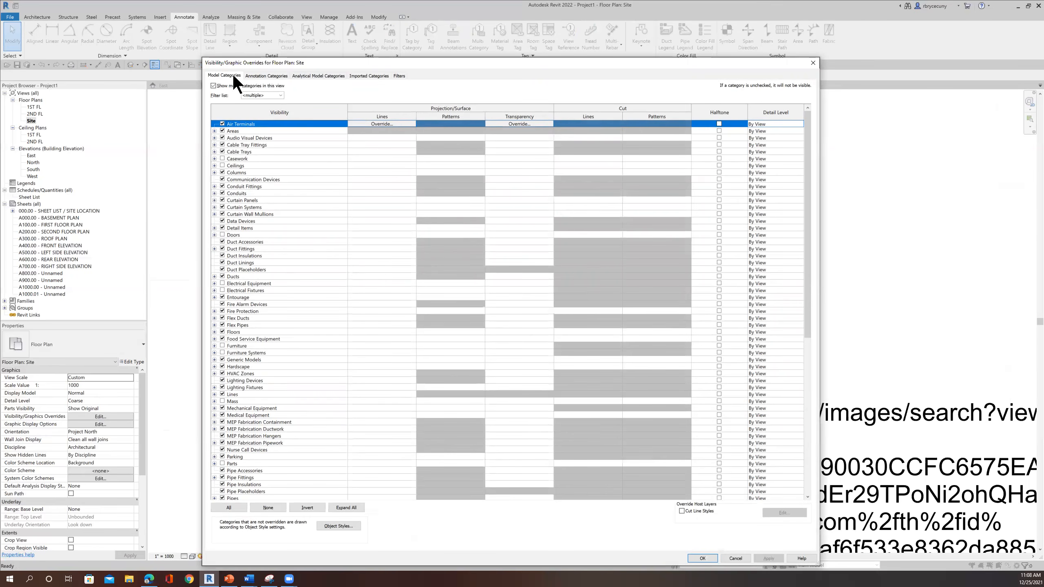
click(267, 76)
scroll(283, 355, down, 3)
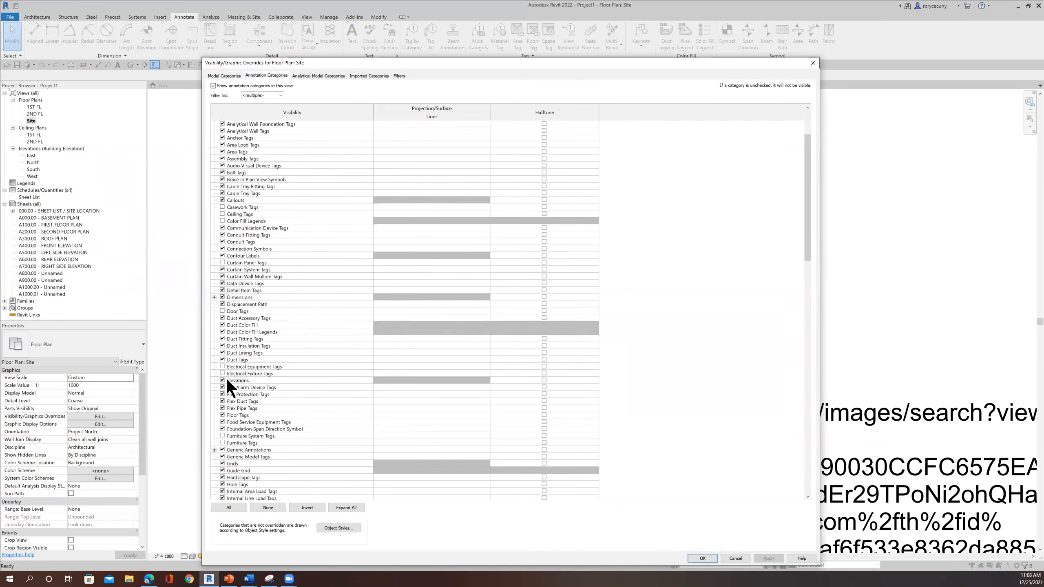
click(222, 380)
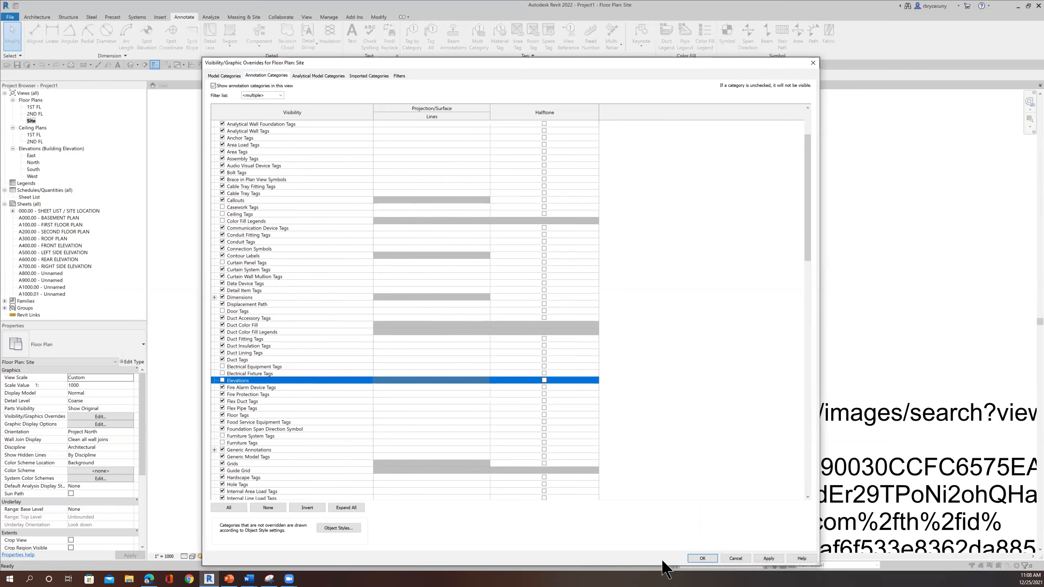
click(702, 557)
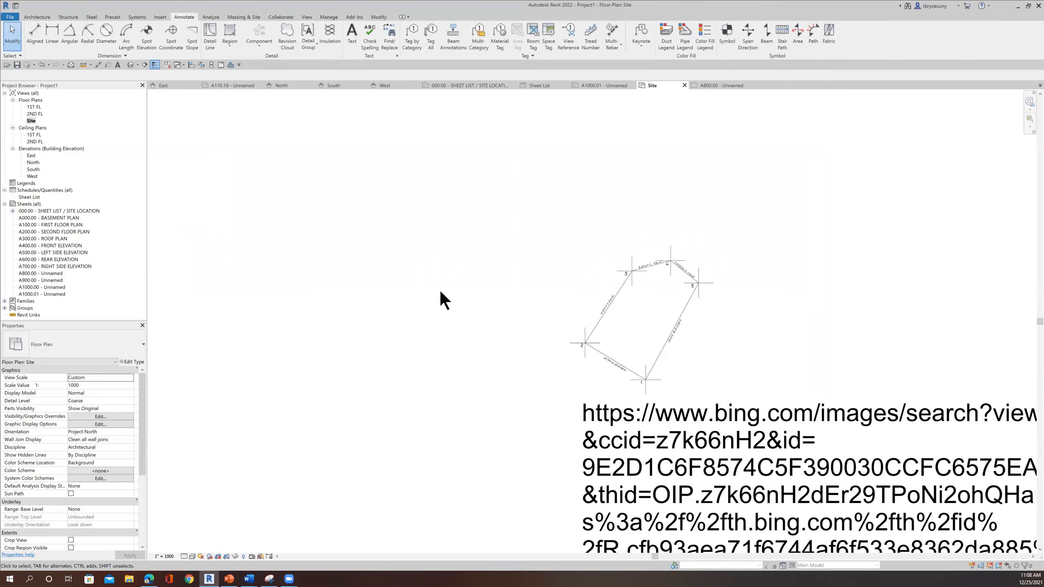
scroll(439, 300, down, 2)
scroll(435, 299, up, 5)
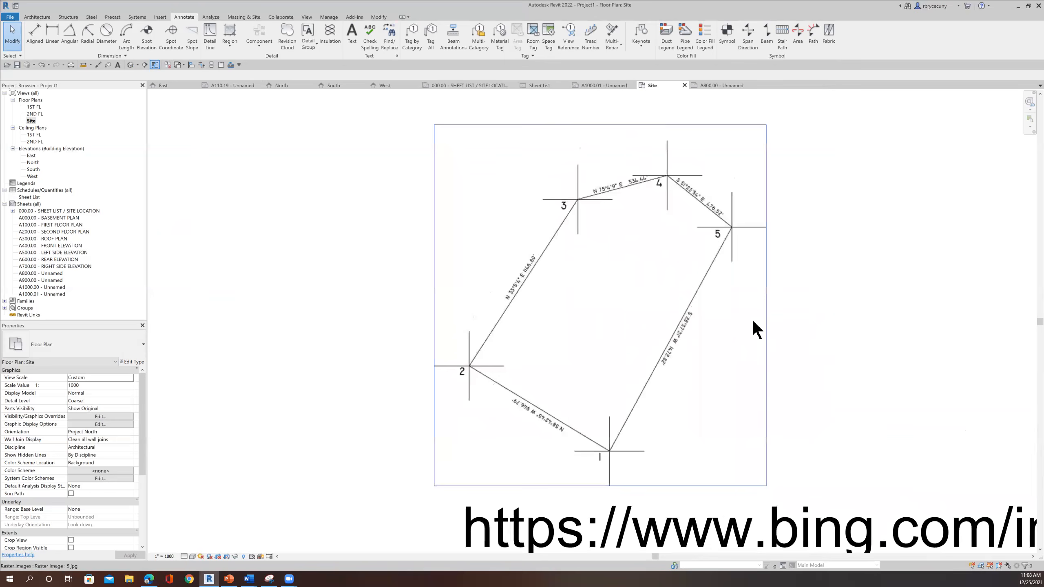
middle_drag(628, 325, 641, 350)
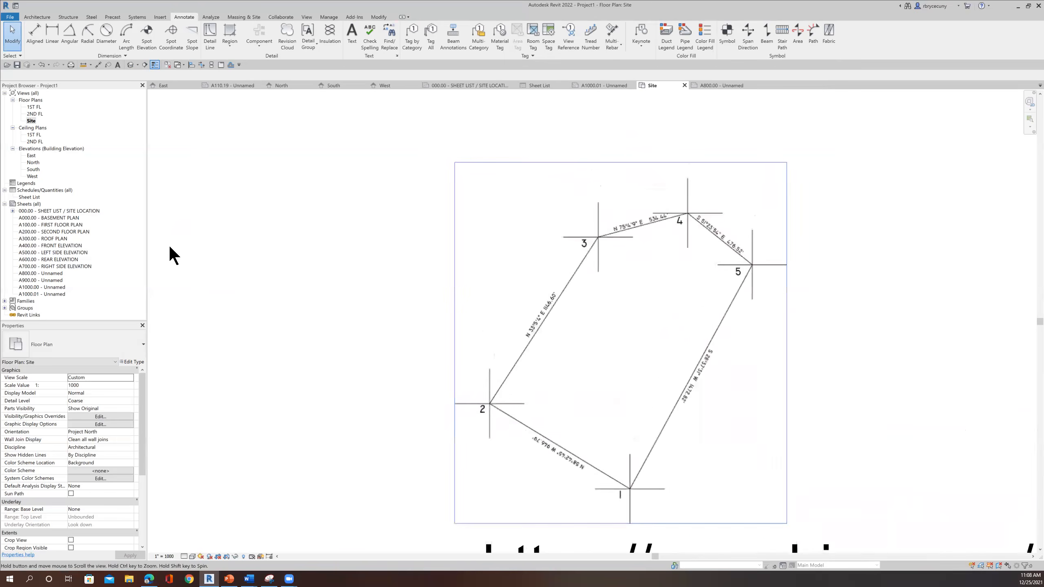
click(32, 120)
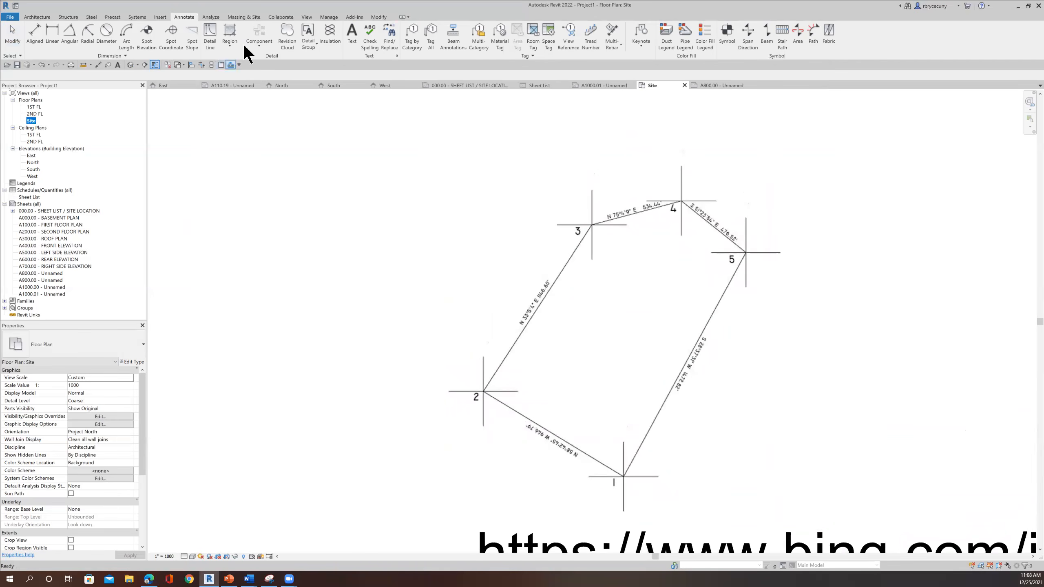
click(247, 16)
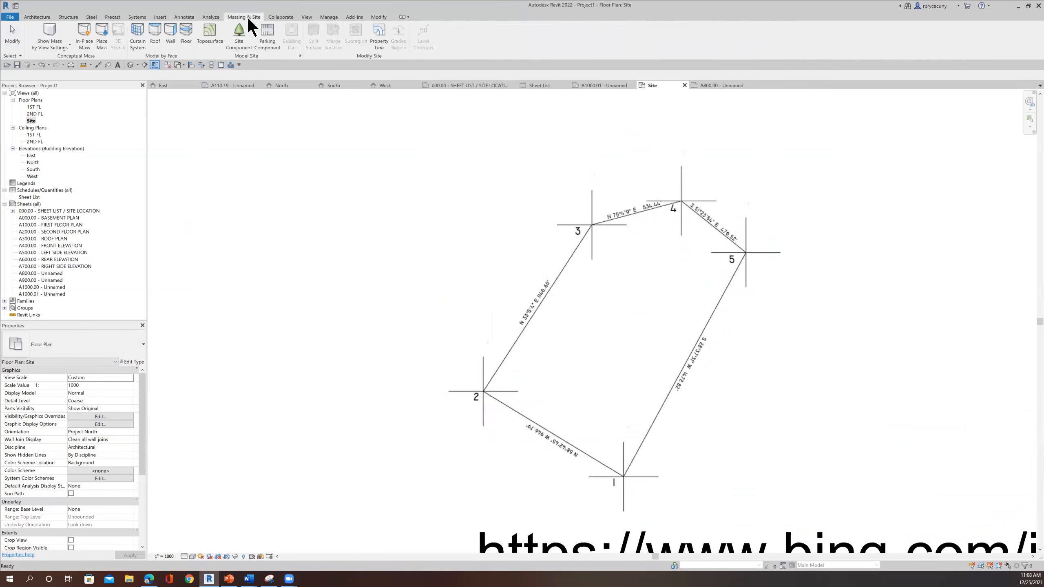
click(380, 38)
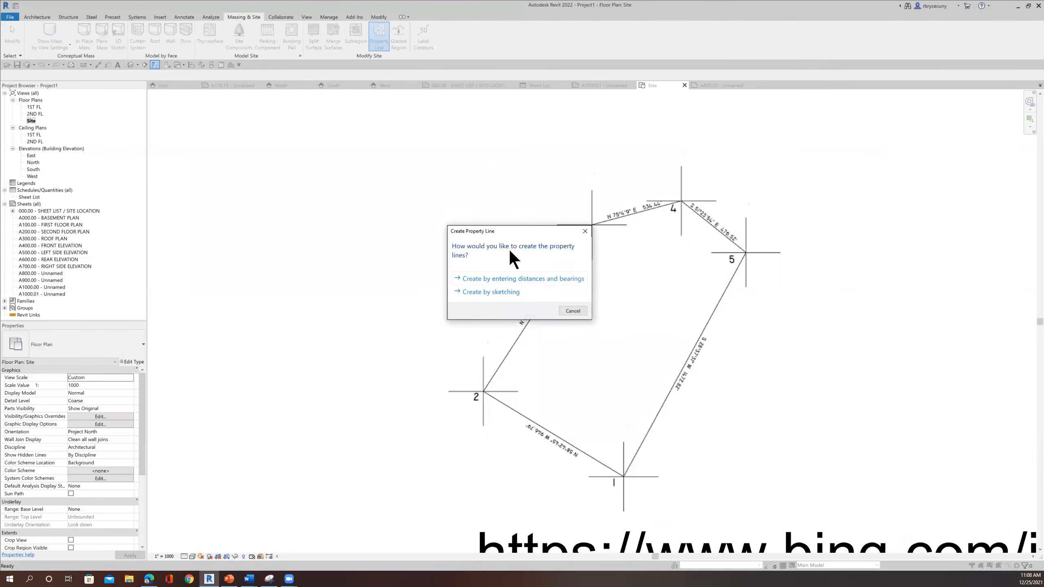
drag(497, 231, 356, 198)
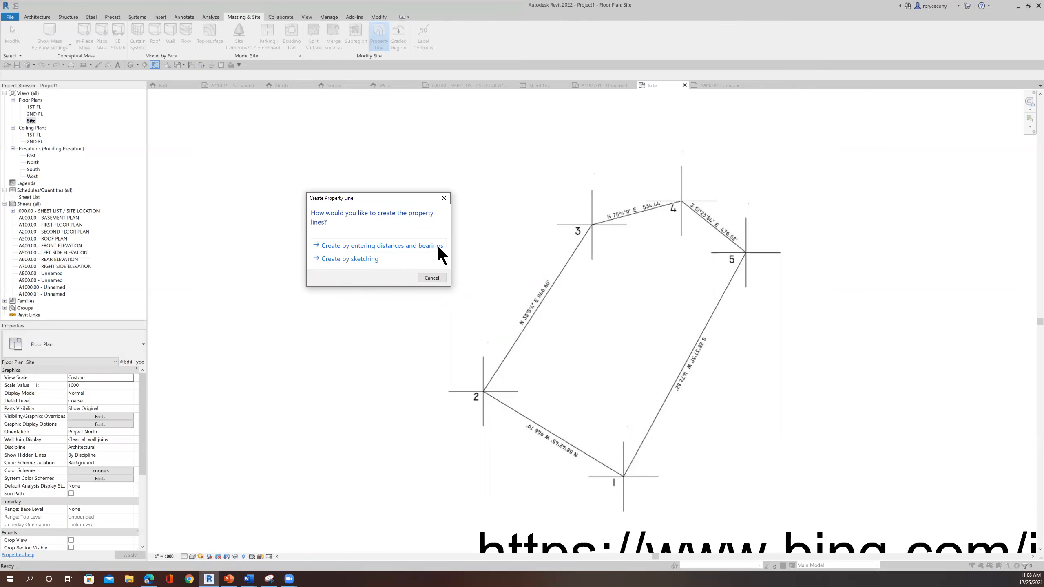
click(349, 245)
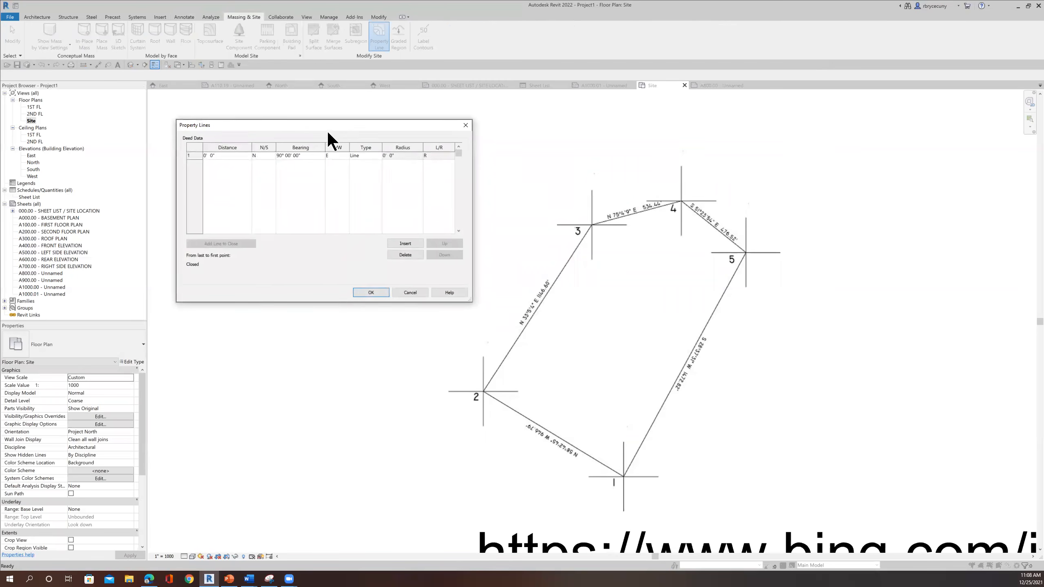
drag(324, 127, 329, 131)
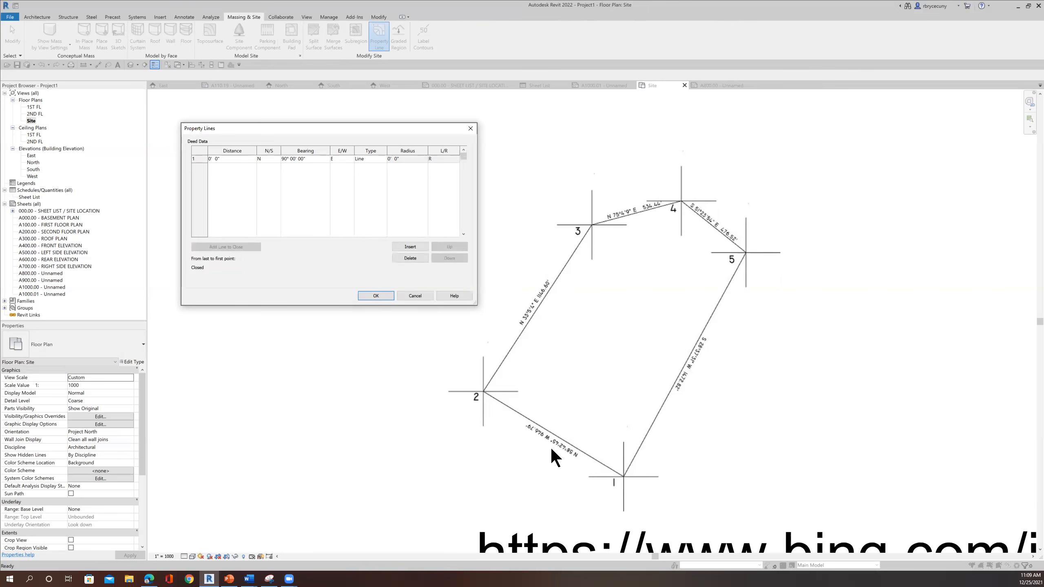
click(425, 297)
Start a property line by entering distances and bearings, giving the first line a distance of 947.79 feet
scroll(461, 411, up, 4)
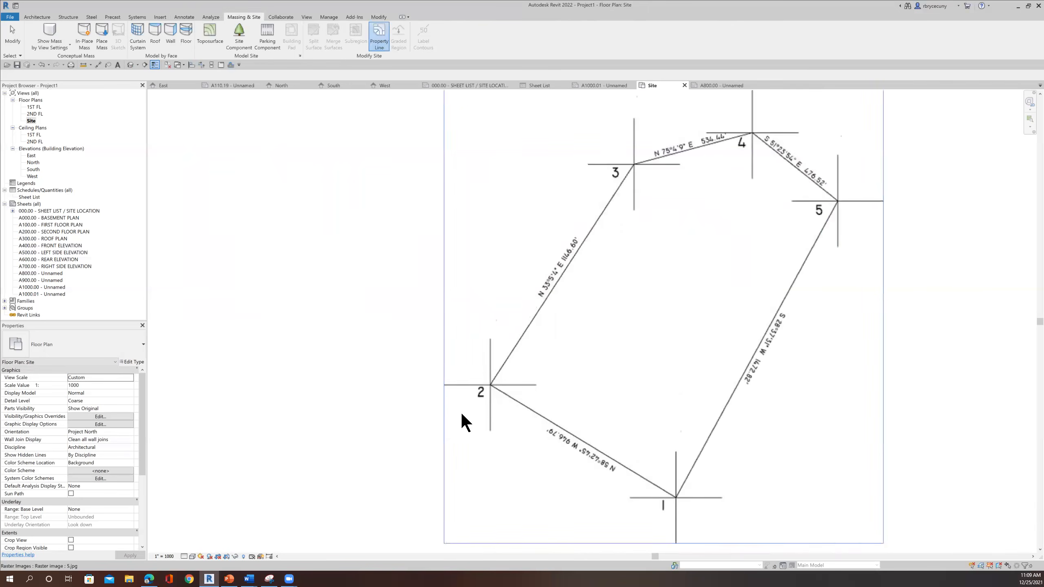
middle_drag(459, 422, 472, 450)
click(379, 39)
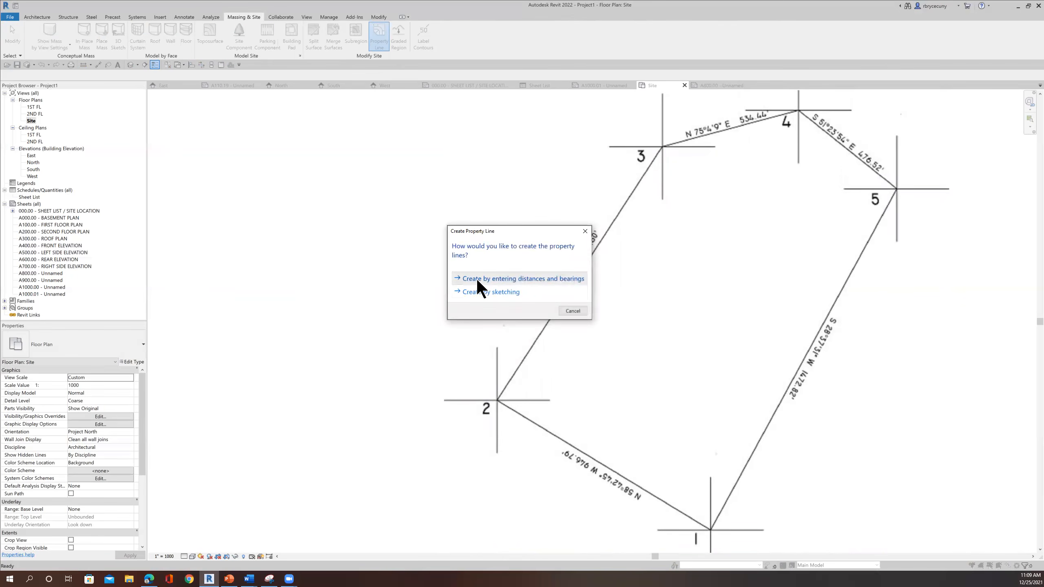
click(476, 279)
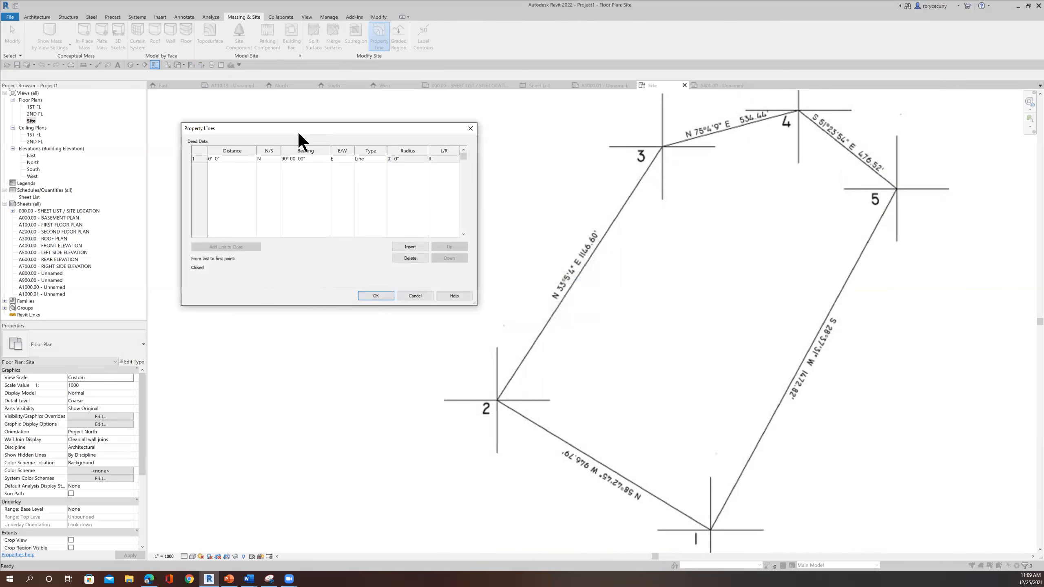
drag(298, 128, 298, 141)
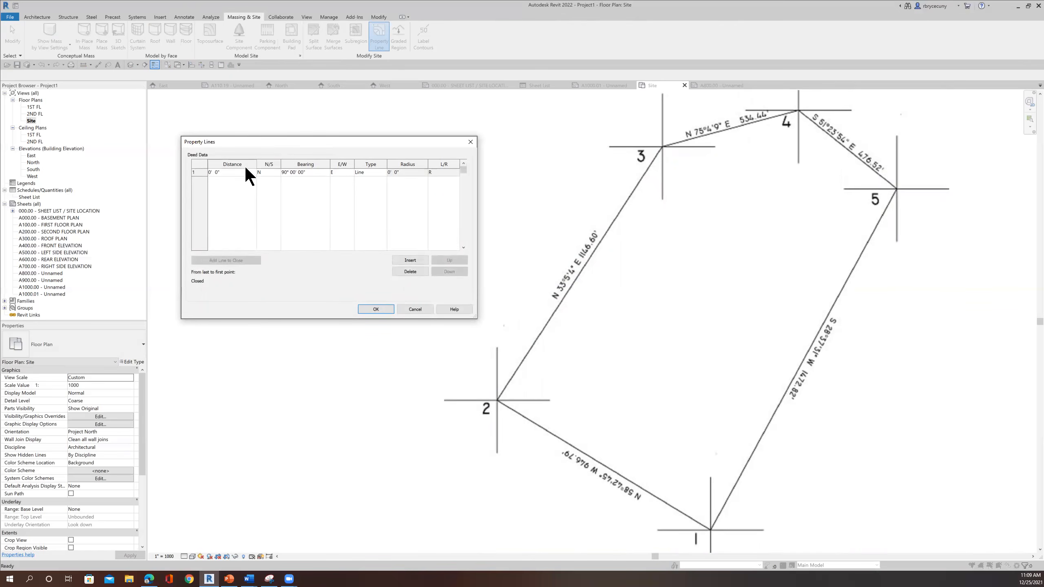
text(947.79)
key(Tab)
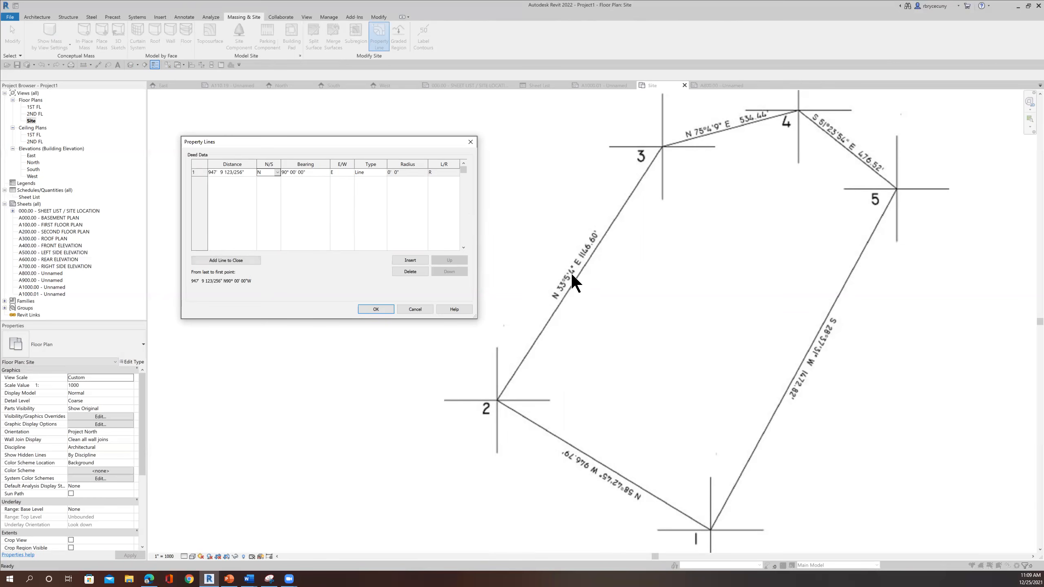
Set the first property line's bearing to N 33° 05' 04" E and insert a second line in the deed data
click(313, 173)
text(3)
text(3° 05' 04)
key(Tab)
click(411, 259)
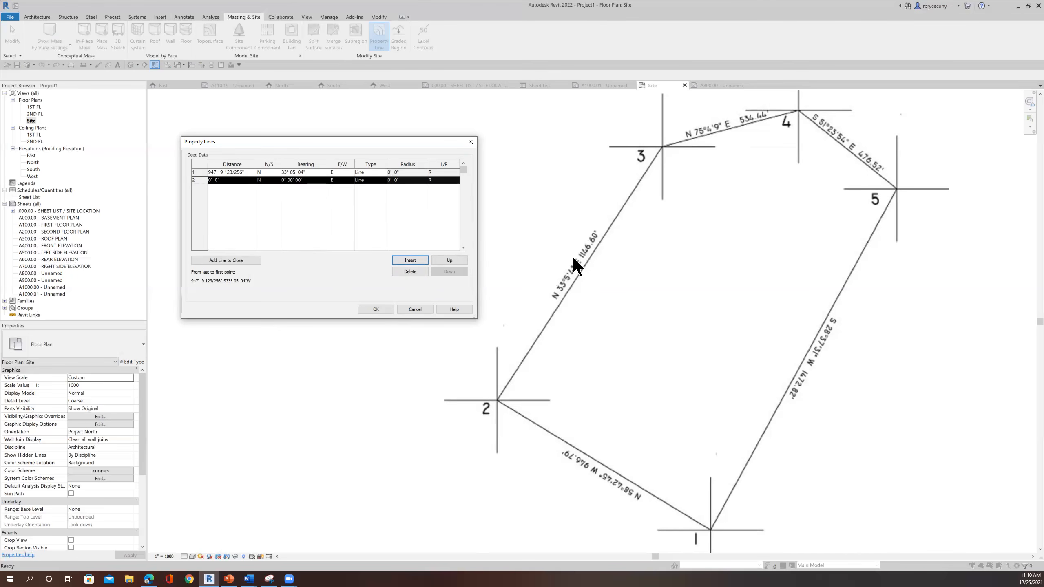
Correct the first property line's distance to 1146.60 feet
click(557, 305)
click(231, 172)
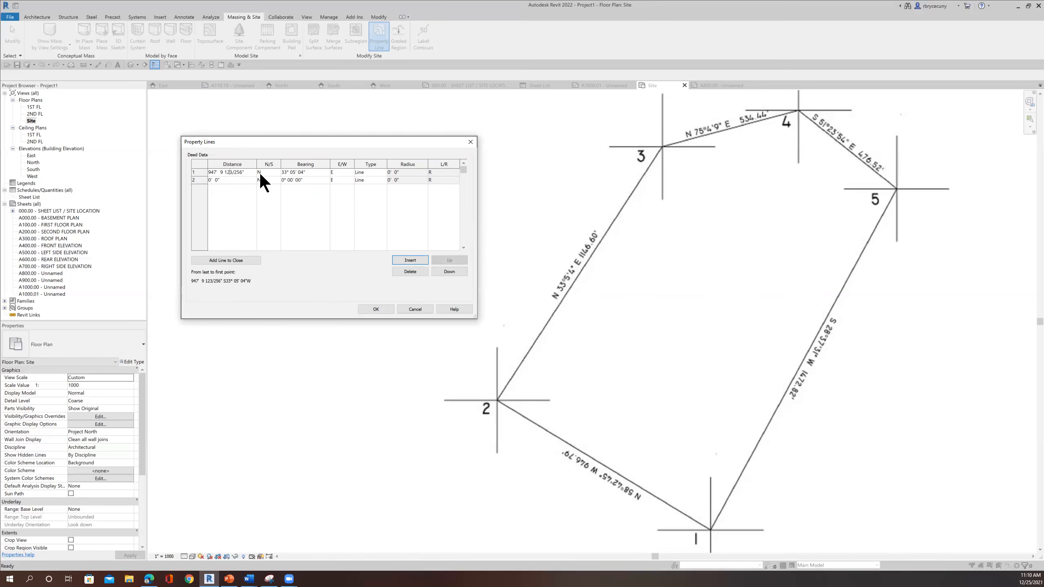
drag(250, 173, 196, 171)
text(1146.60)
key(Tab)
Define the second property line with a distance of 534.44 feet and a bearing of N 75° 04' 09" E
click(230, 182)
text(534.44)
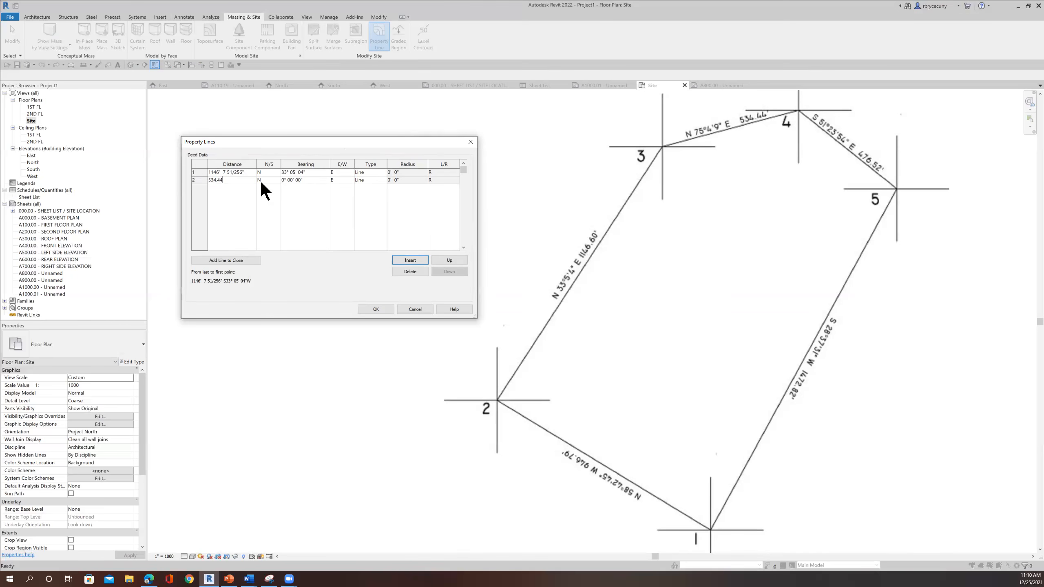
click(319, 178)
text(75)
key(Tab)
Insert a third property line with a distance of 476.52 feet and a bearing of S 51° 23' 34" E
click(418, 256)
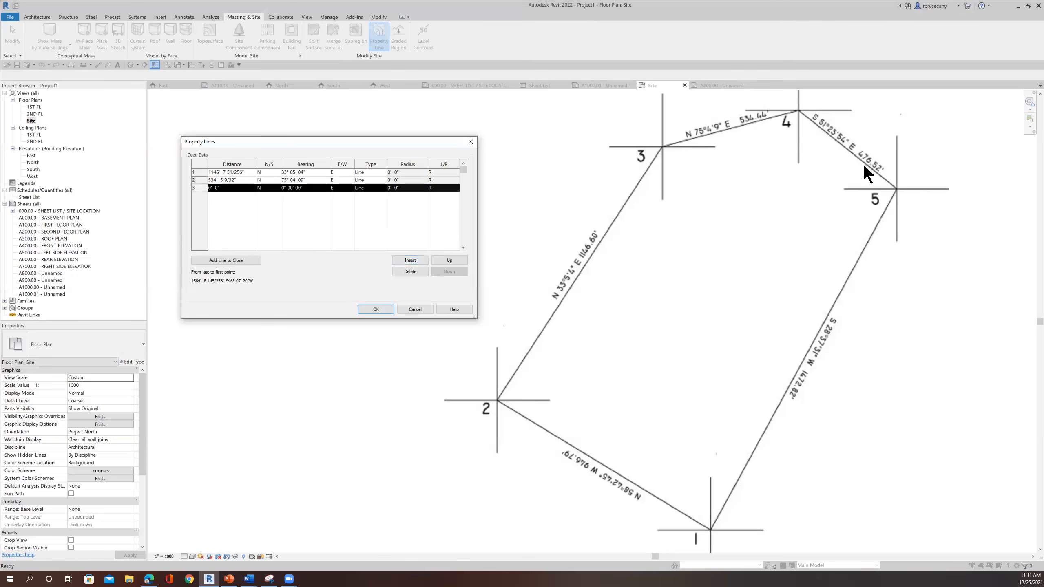
click(243, 187)
text(476.52)
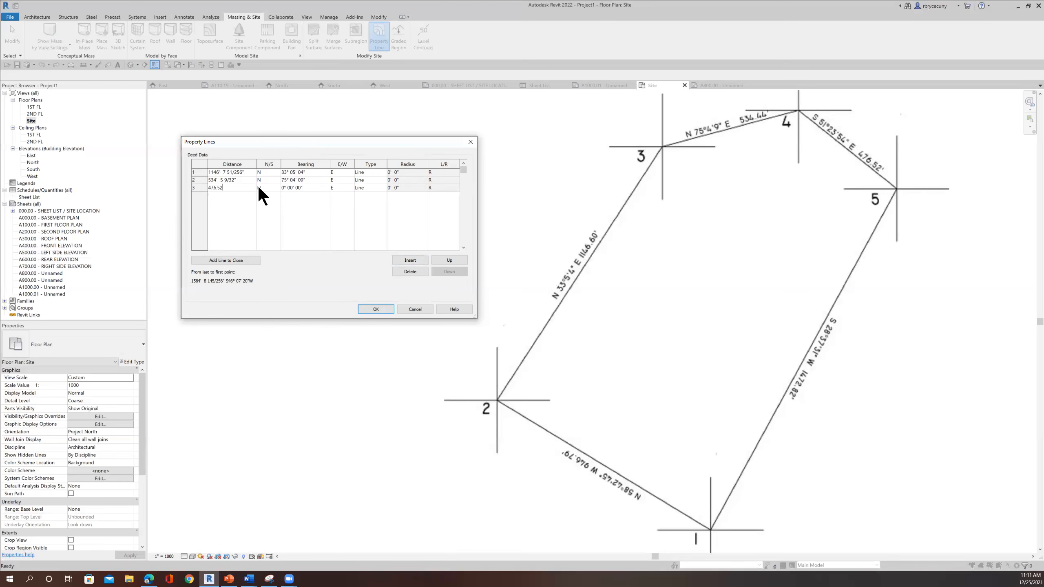
click(270, 188)
click(277, 187)
key(s)
click(306, 188)
drag(304, 188, 275, 188)
text(51° 23' 34)
key(Tab)
Insert a fourth property line with a distance of 1472.82 feet and a bearing of S 28° 37' 31" W
click(415, 262)
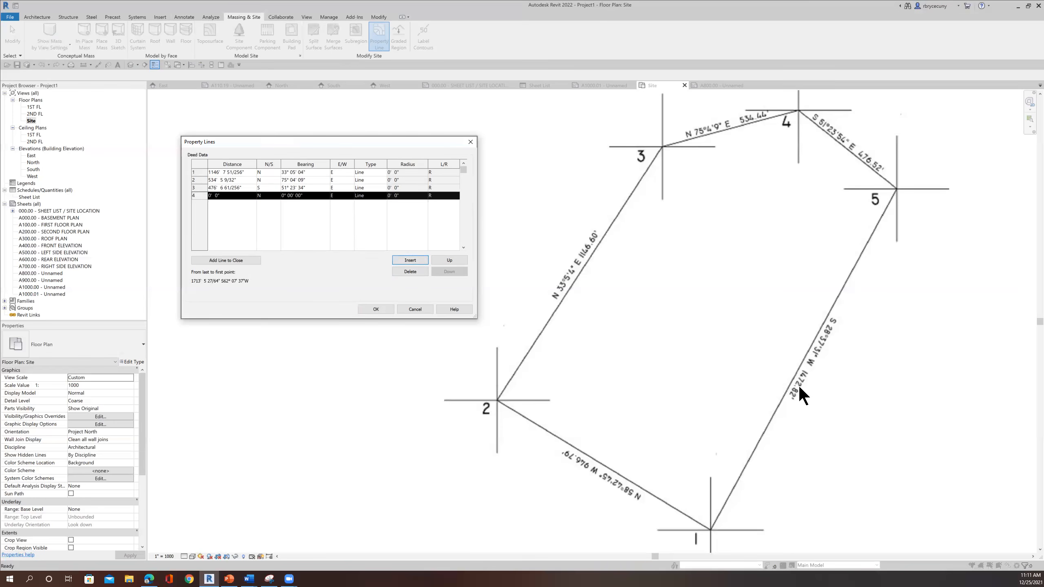
click(230, 196)
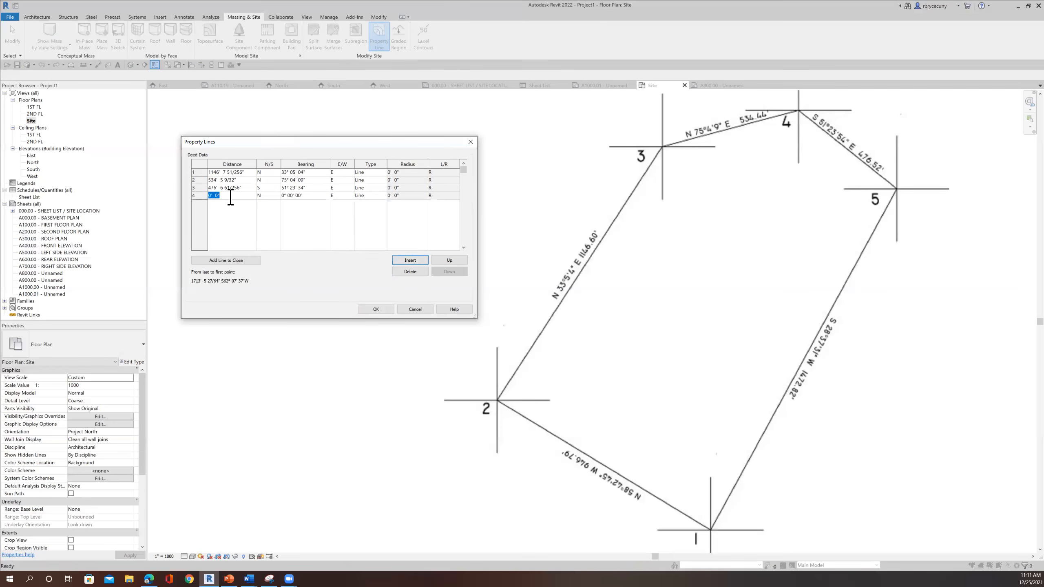
text(1472.82)
click(266, 193)
click(277, 195)
click(264, 209)
click(348, 193)
click(340, 207)
click(311, 191)
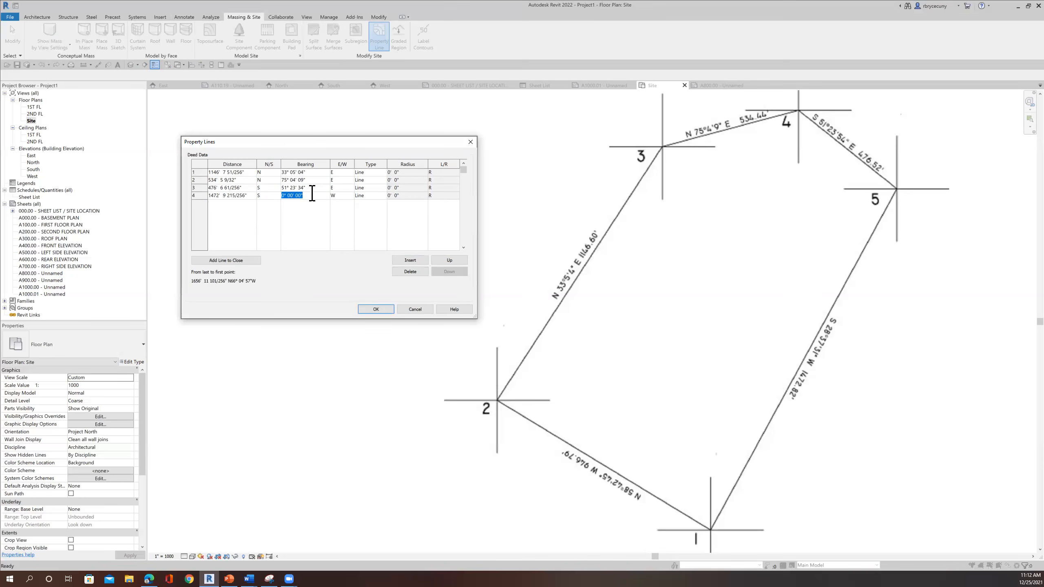
text(28 37 31)
key(Tab)
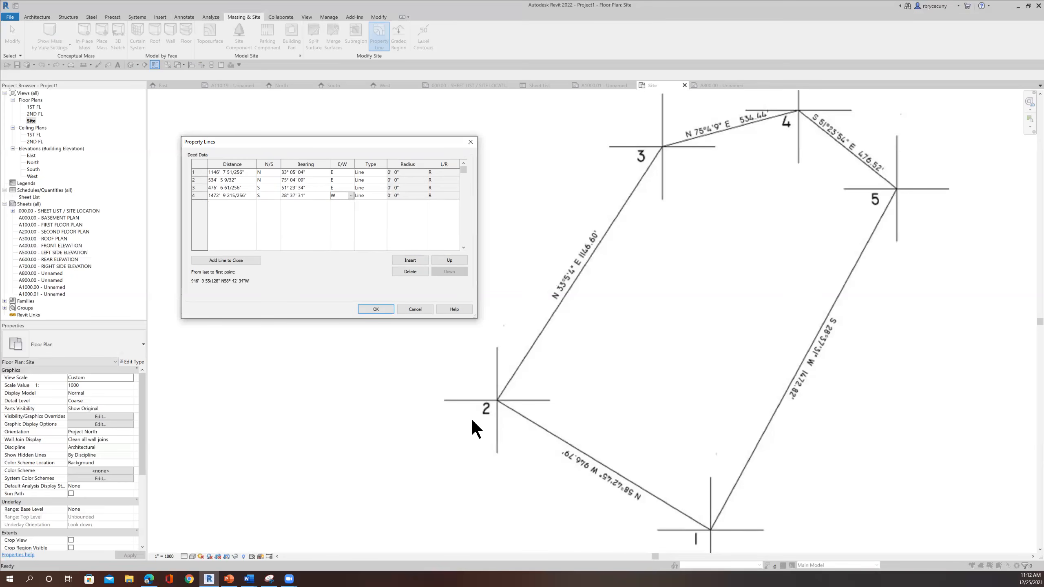
Insert a fifth property line with a distance of 946.79 feet and a bearing of N 58° 42' 45" W
click(409, 258)
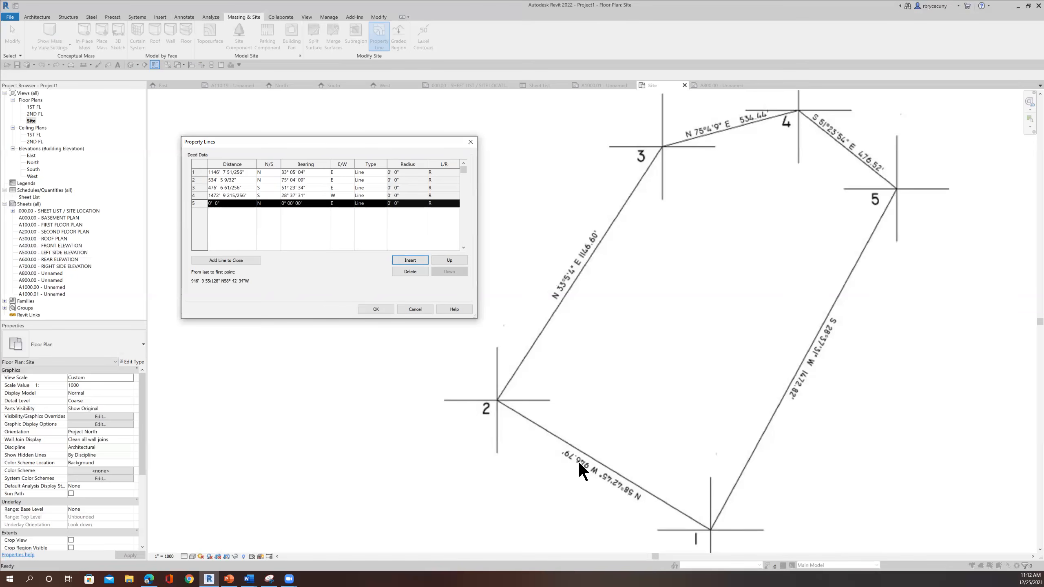
click(236, 203)
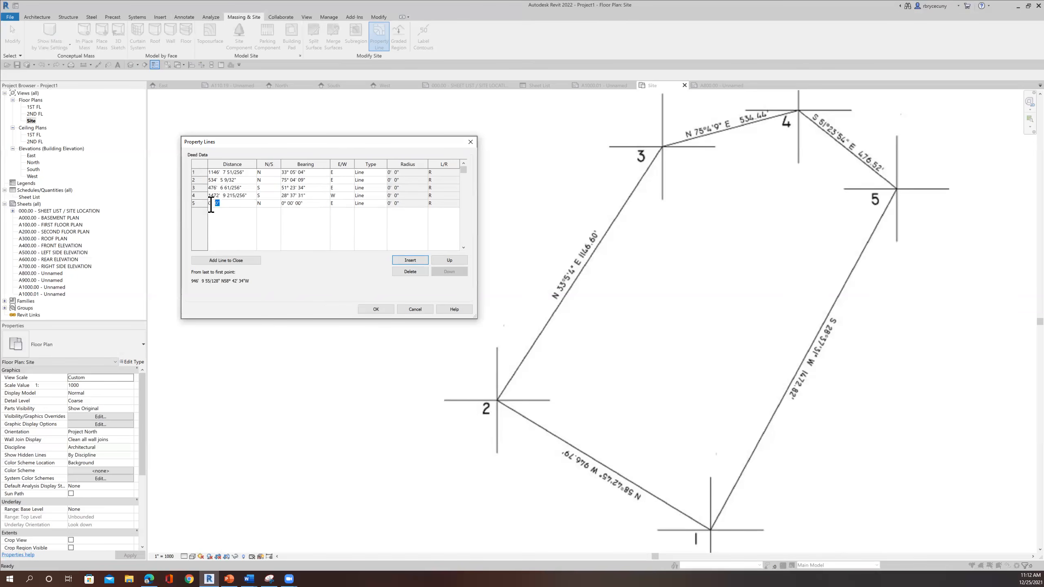
text(9)
text(46.79)
click(350, 203)
click(351, 202)
click(334, 215)
click(318, 204)
text(58 42 45)
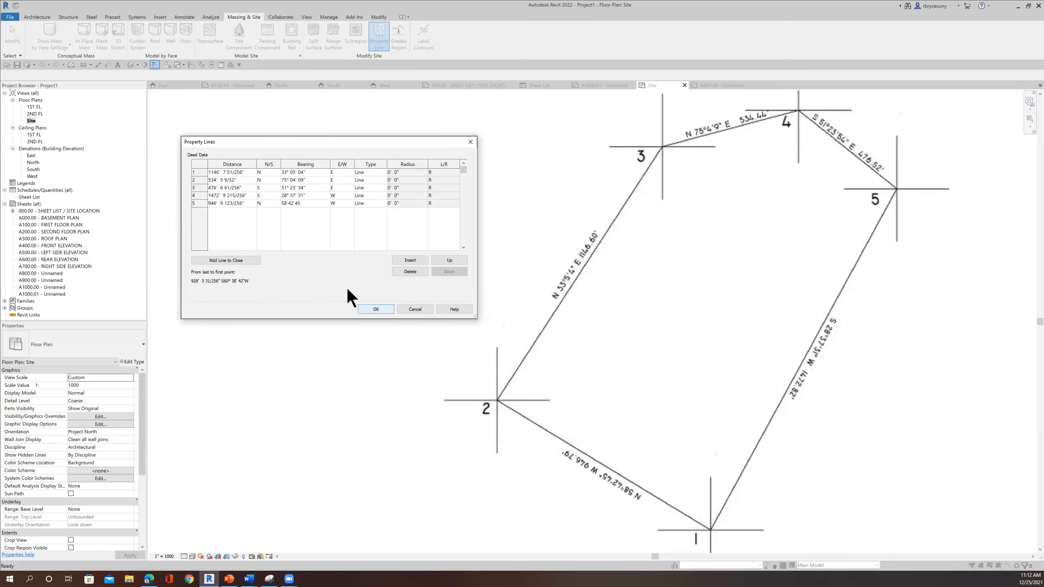
Accept the deed data and try to place the resulting property lines in the Site plan
click(376, 309)
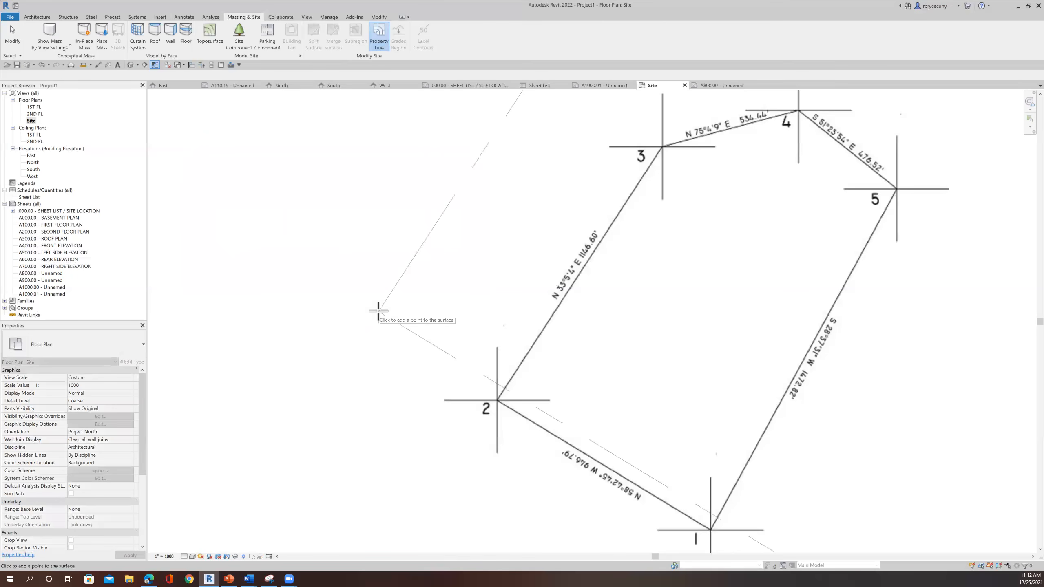
click(382, 102)
click(381, 37)
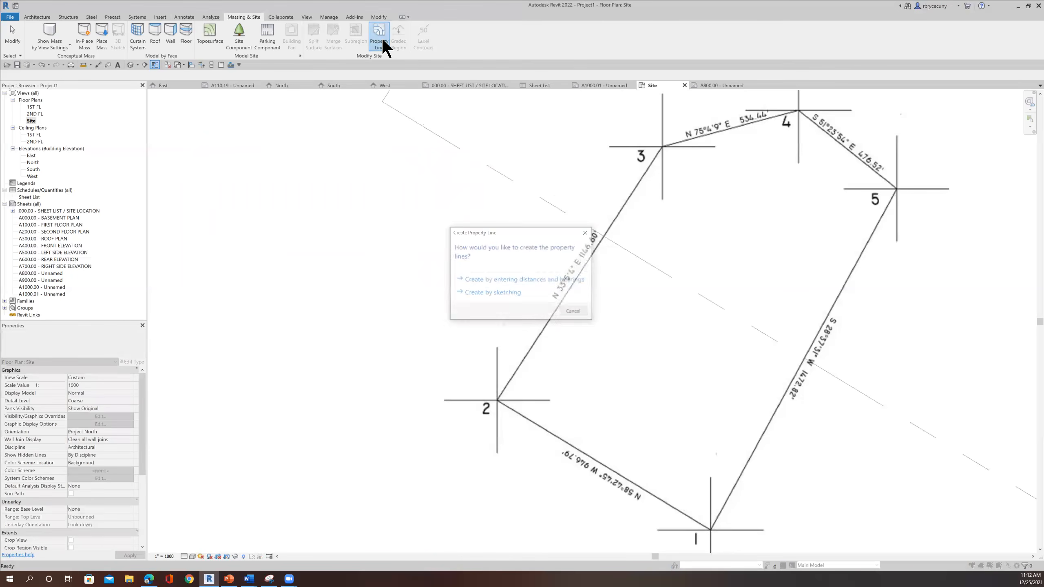
click(573, 310)
scroll(569, 321, down, 1)
scroll(567, 325, down, 8)
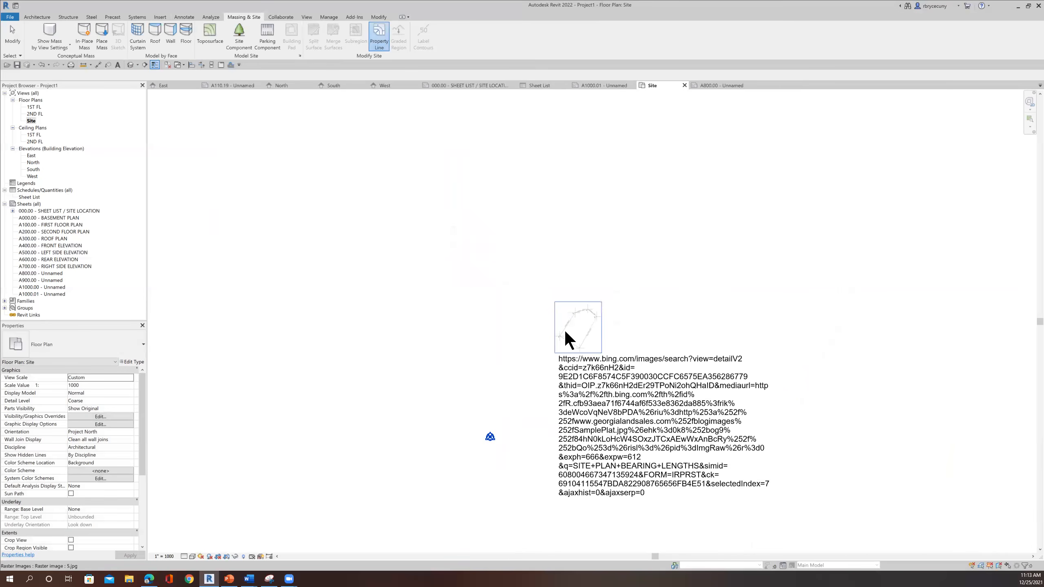
scroll(526, 353, down, 3)
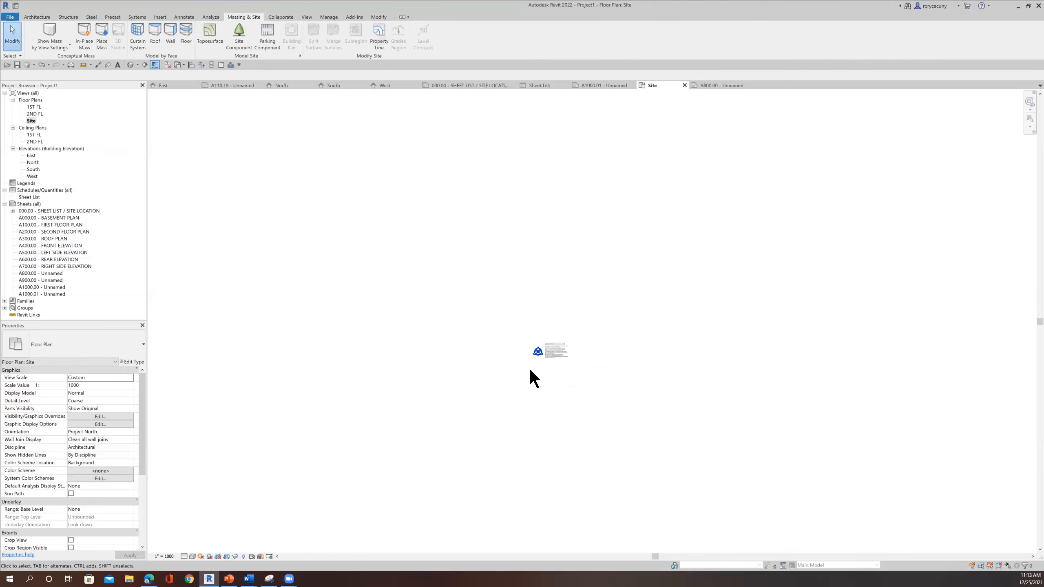
middle_drag(513, 352, 542, 347)
key(z)
key(e)
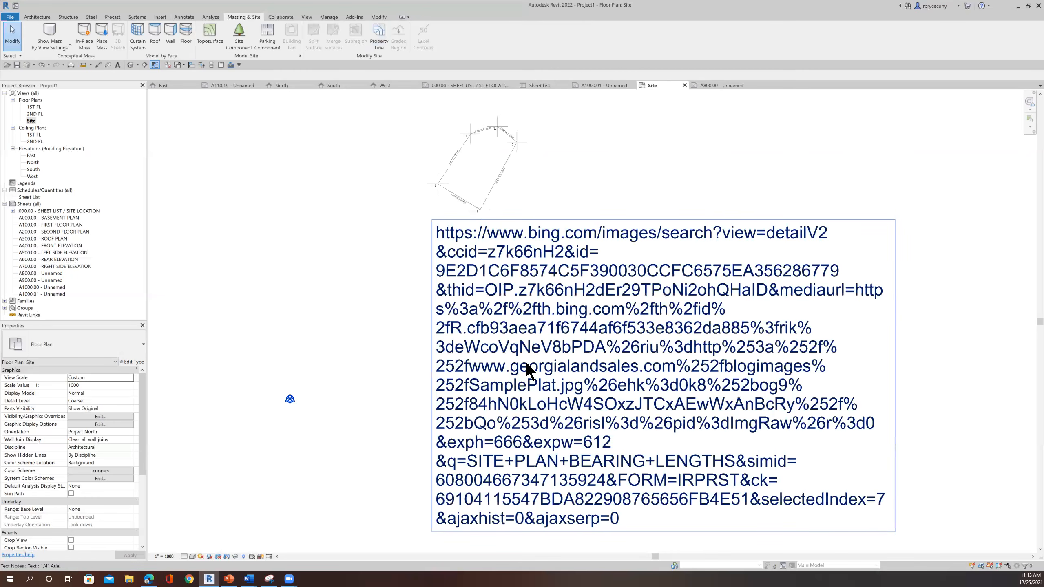
scroll(525, 361, down, 2)
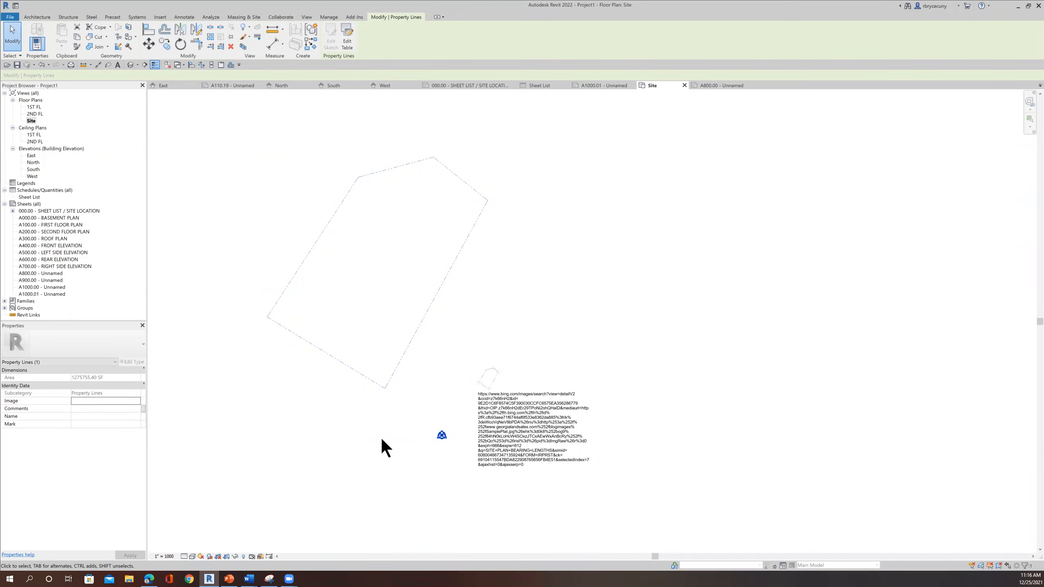
Review the placed property lines' deed data table, including the note on the gap between the last and first points
middle_drag(376, 375, 410, 401)
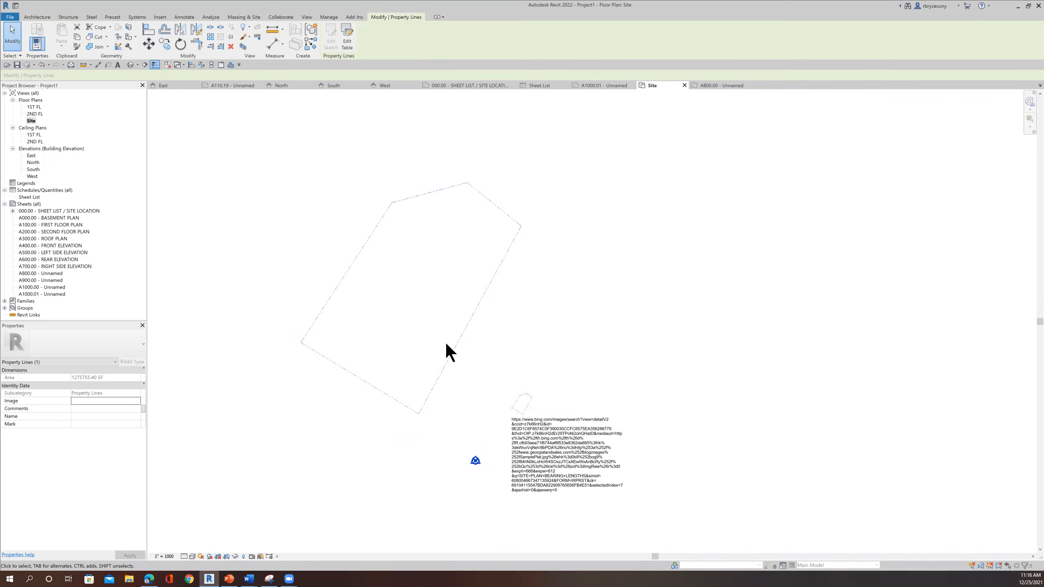
click(347, 36)
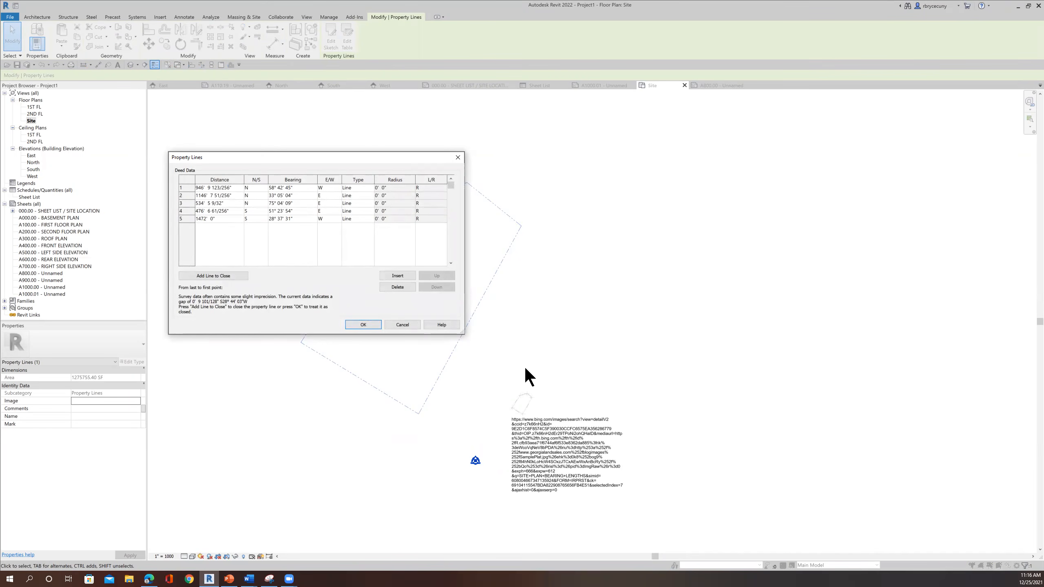
click(356, 325)
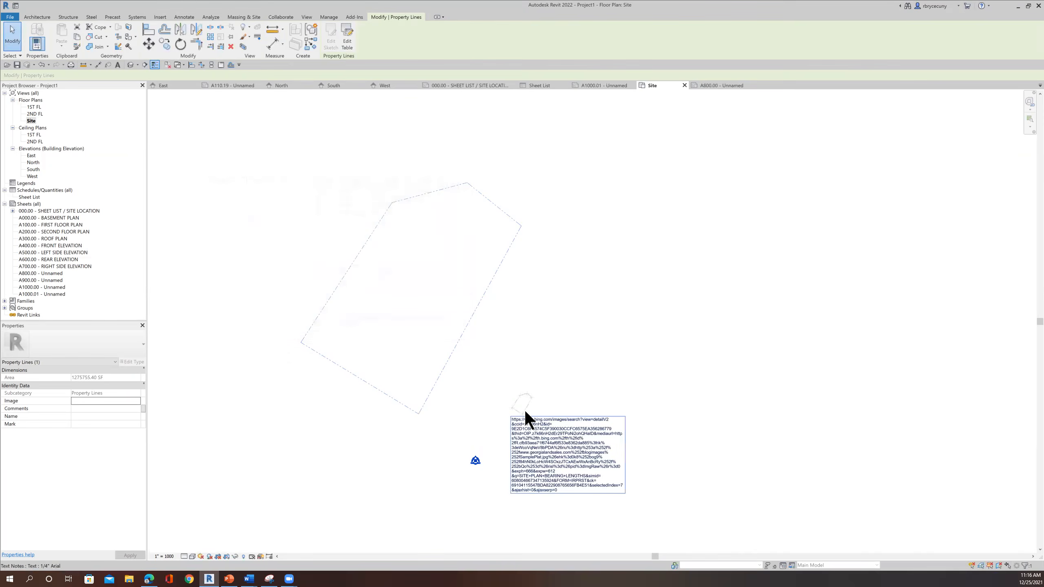
scroll(521, 398, up, 6)
scroll(512, 411, down, 4)
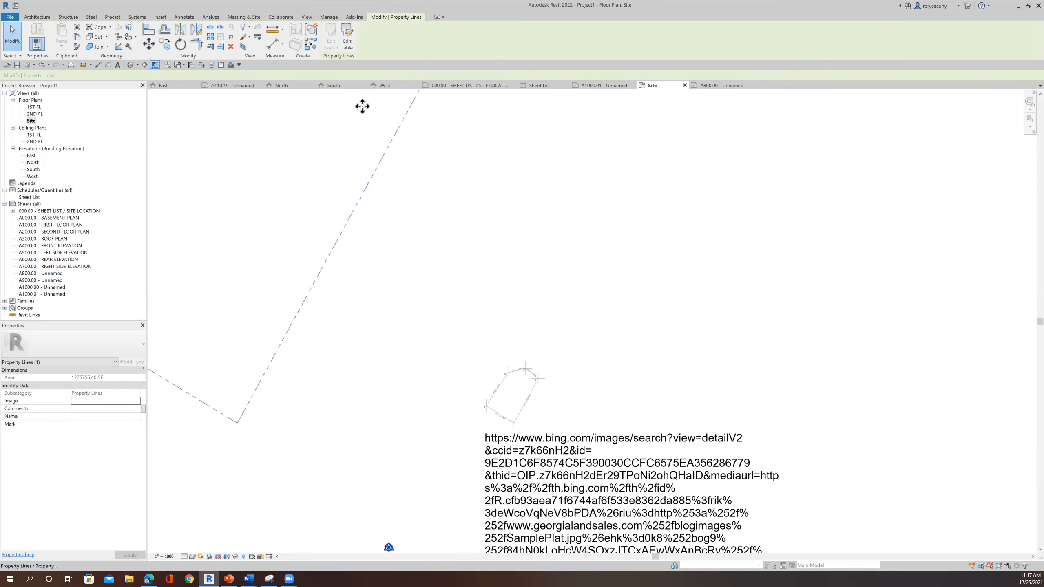
click(347, 41)
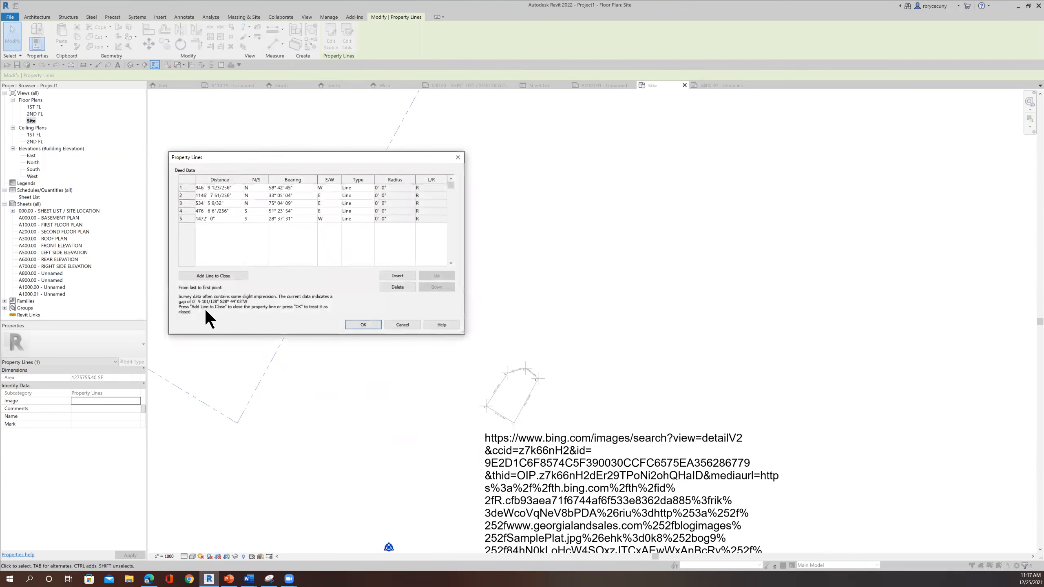
click(363, 325)
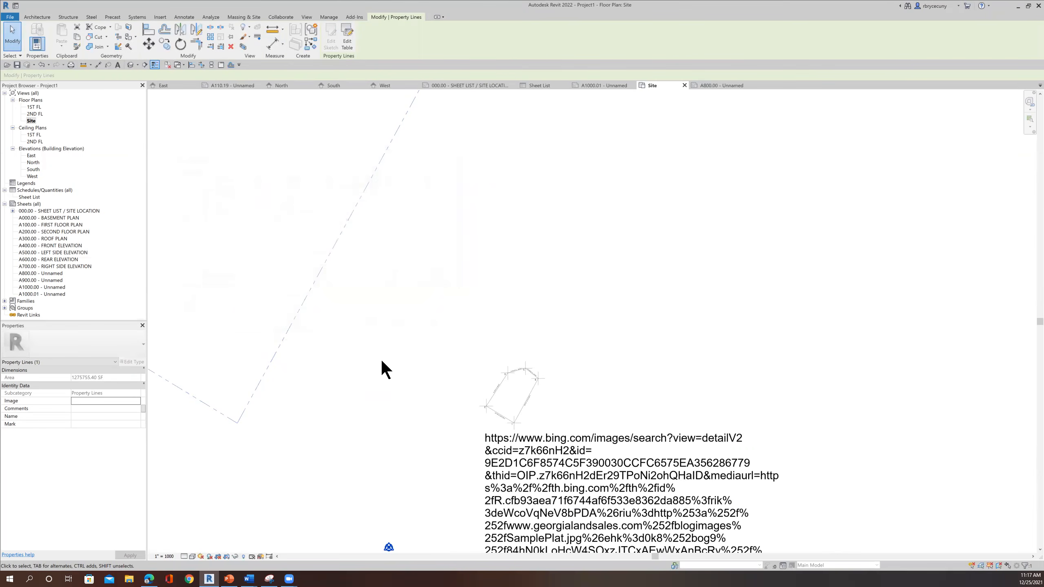
scroll(381, 358, down, 3)
middle_drag(381, 359, 427, 429)
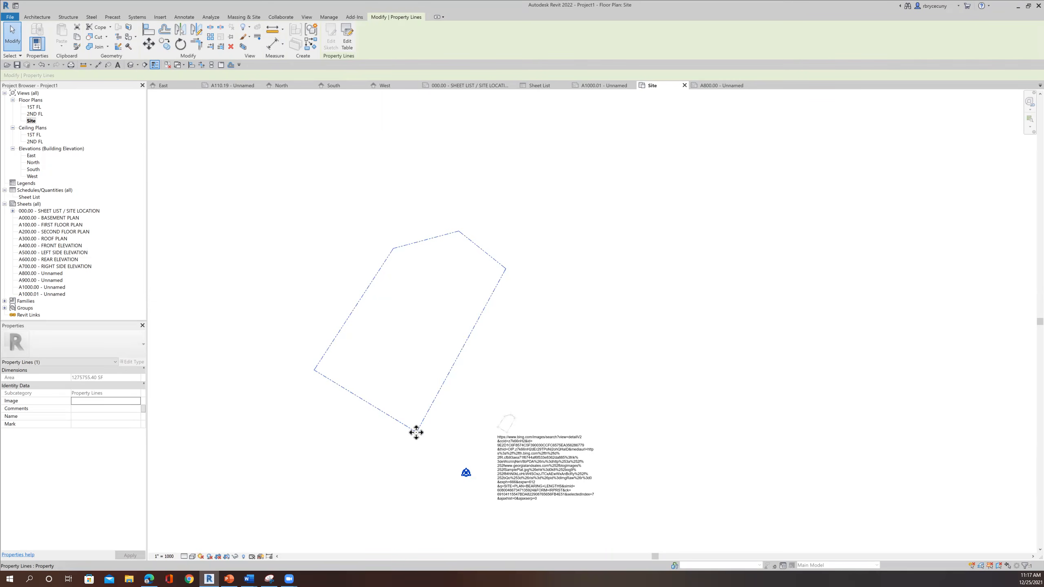
scroll(423, 439, up, 3)
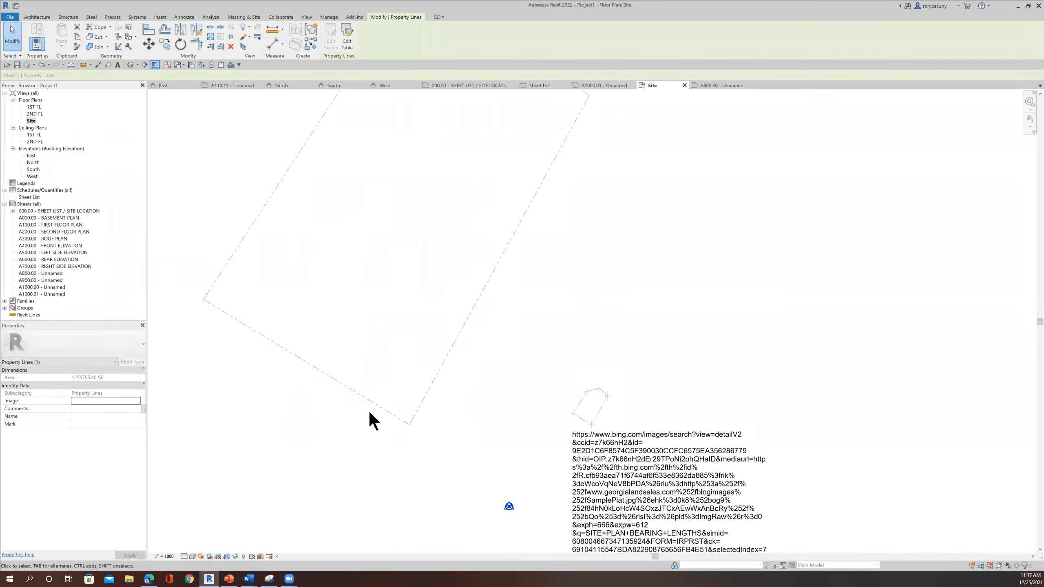
scroll(405, 426, down, 3)
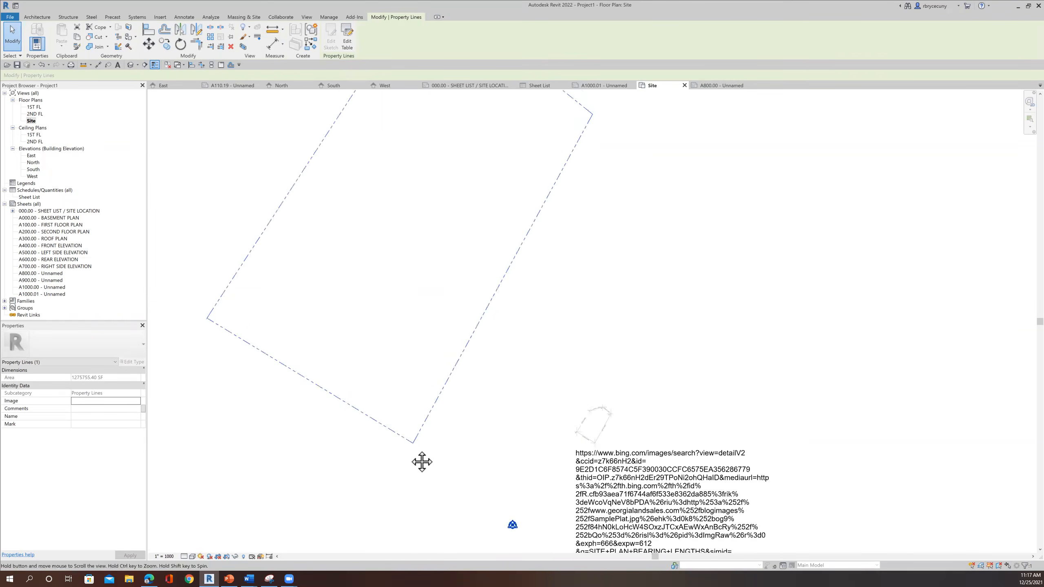
mouse_move(410, 449)
middle_down()
mouse_move(431, 459)
mouse_move(421, 442)
middle_up()
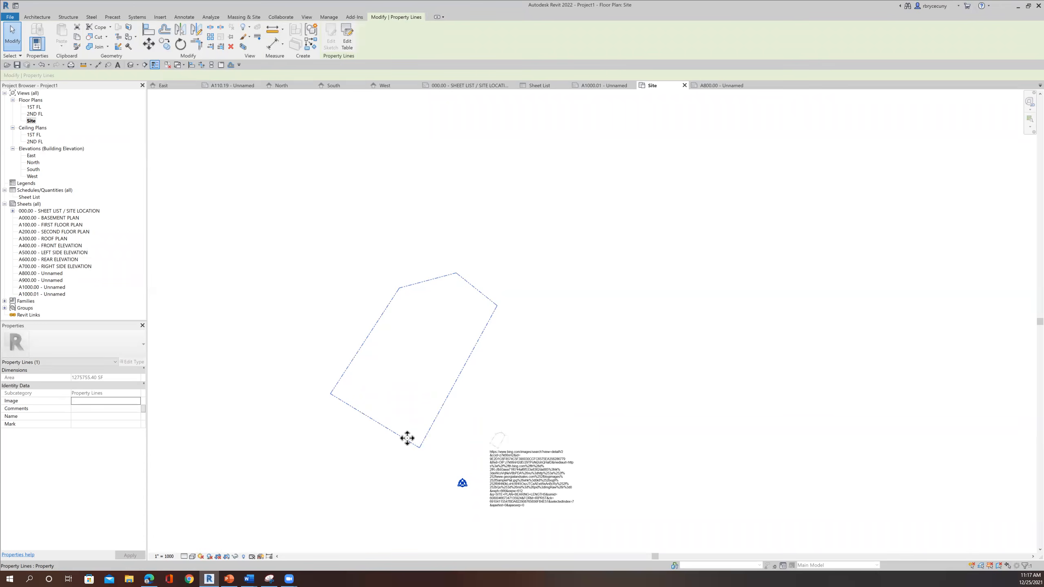
middle_drag(429, 335, 472, 321)
scroll(462, 322, up, 2)
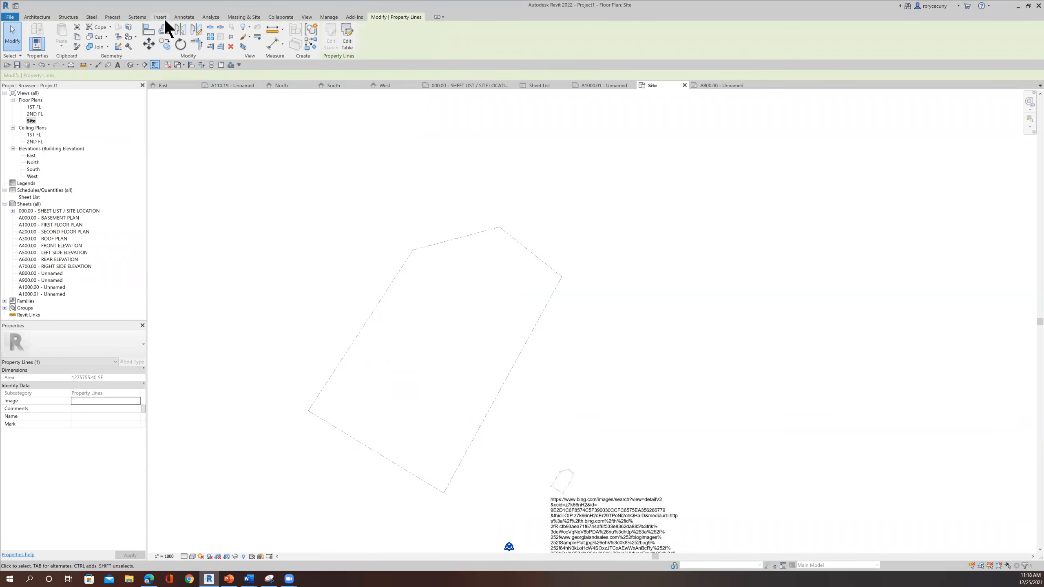
Draw a detail line in the <Hidden> line style along part of the long northwest property line, offset 100' to the inside
click(183, 17)
click(209, 31)
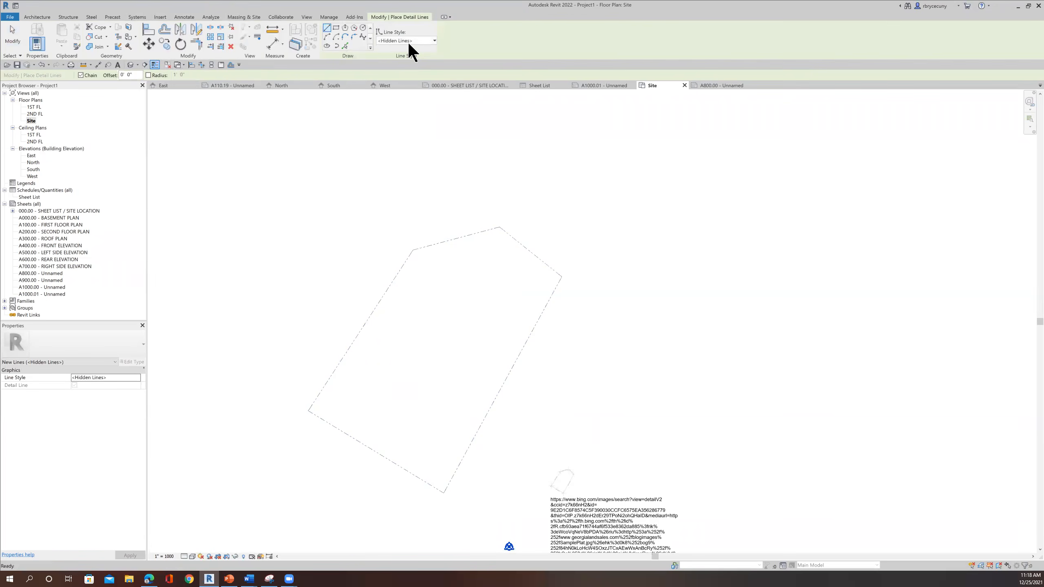
click(408, 41)
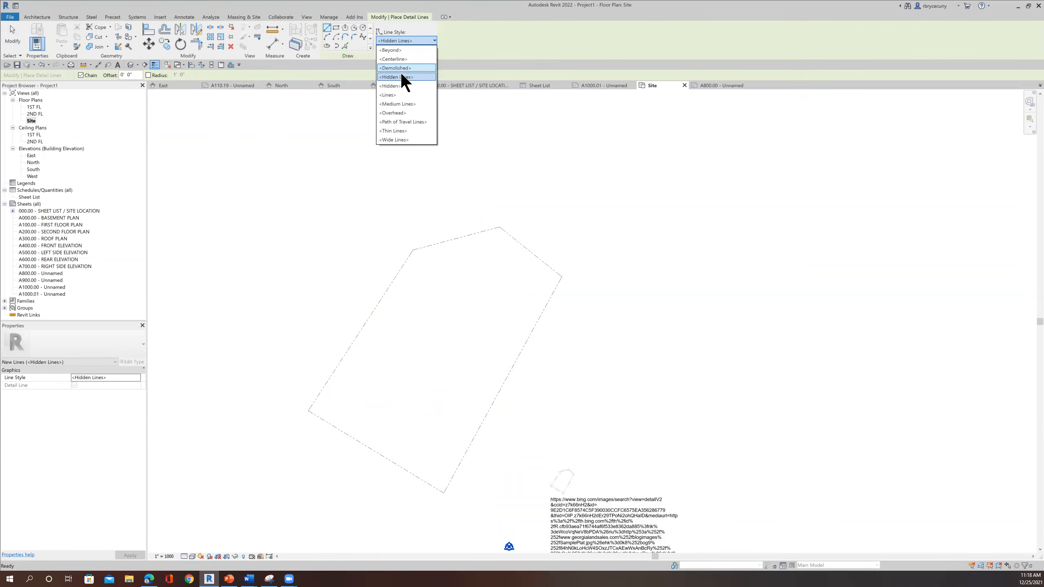
click(401, 87)
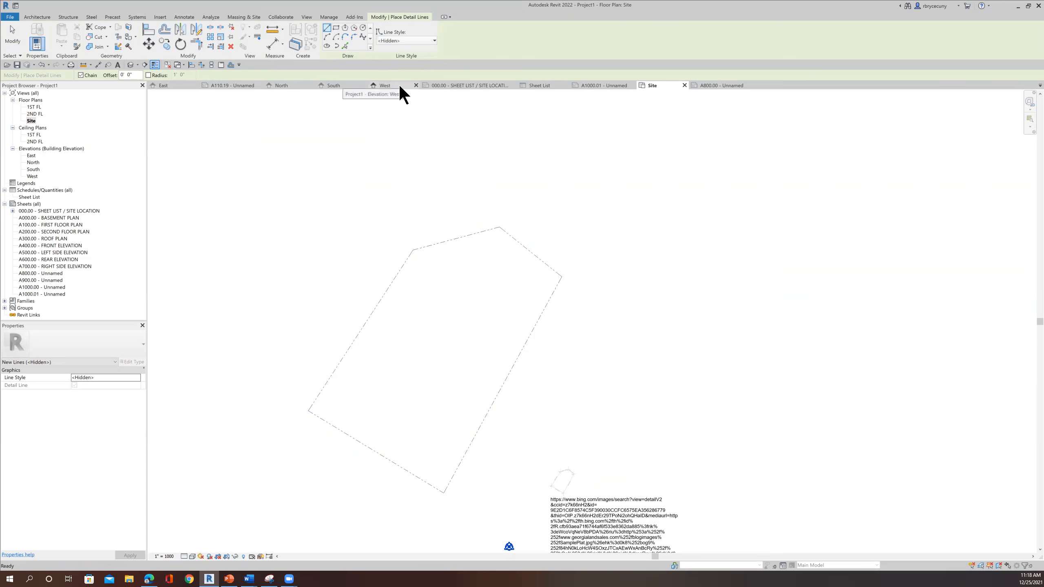
click(121, 75)
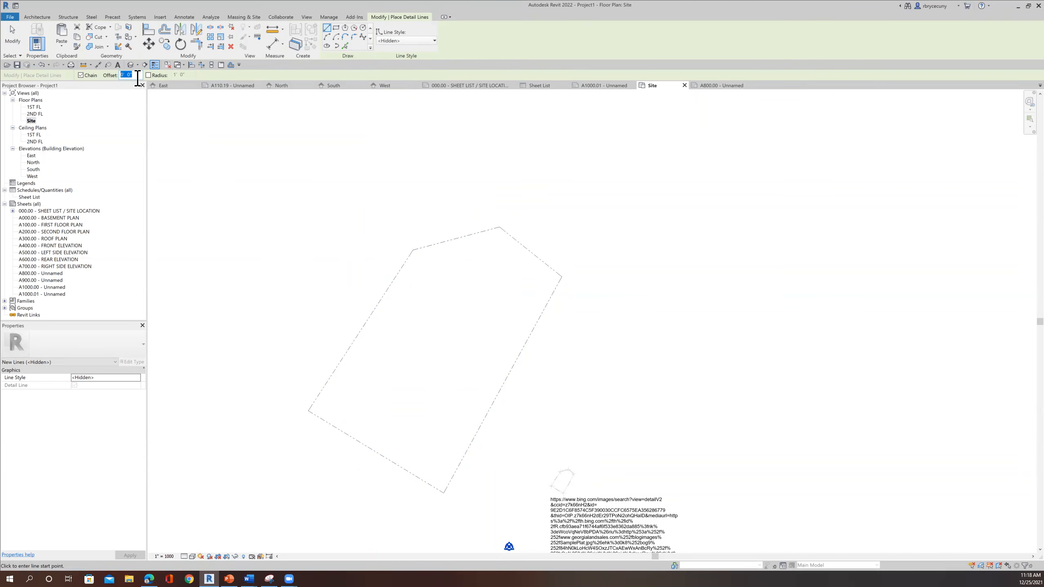
text(100)
key(Return)
click(327, 383)
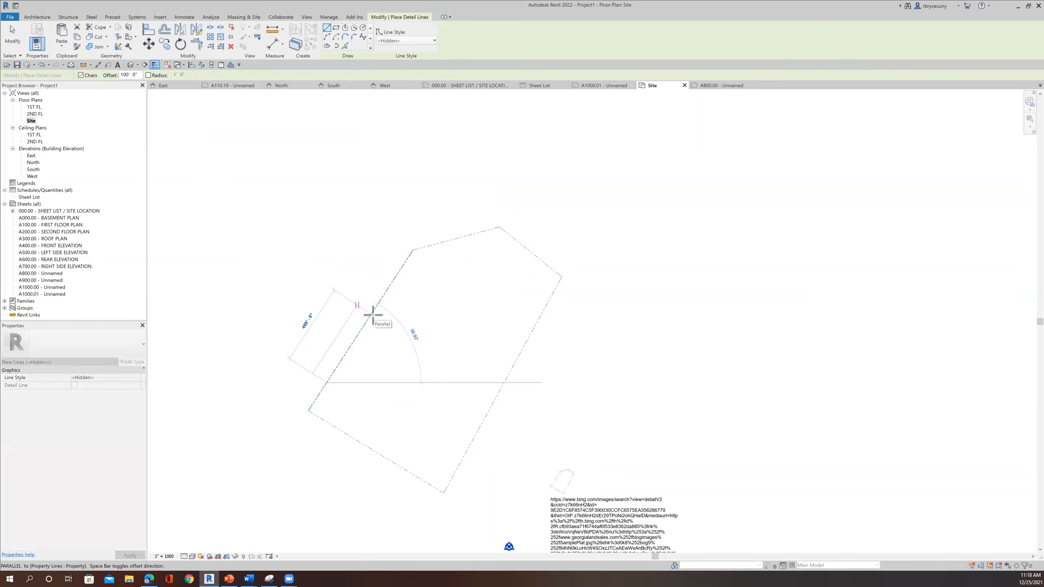
key(space)
click(373, 314)
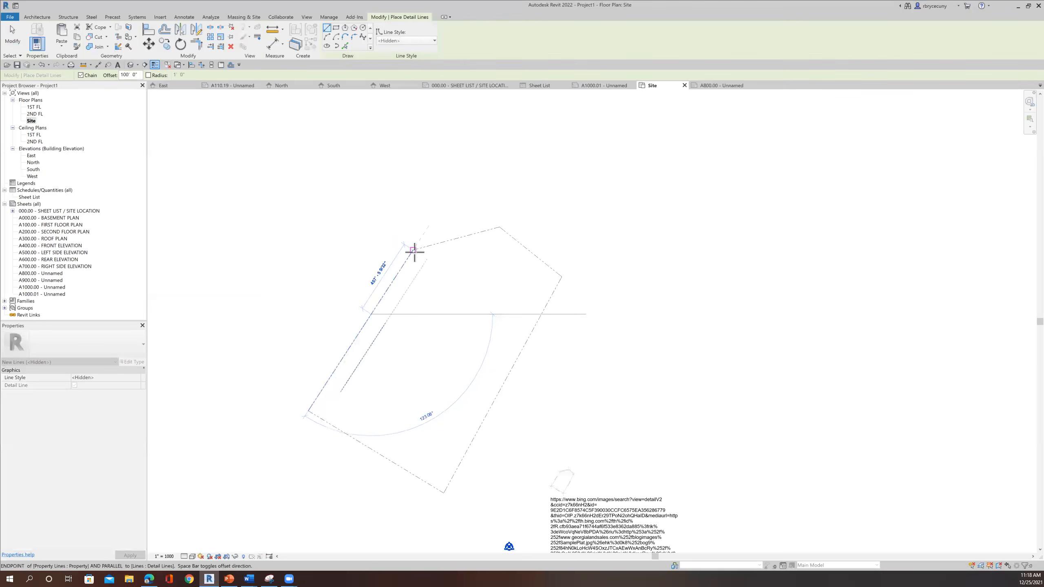
click(413, 250)
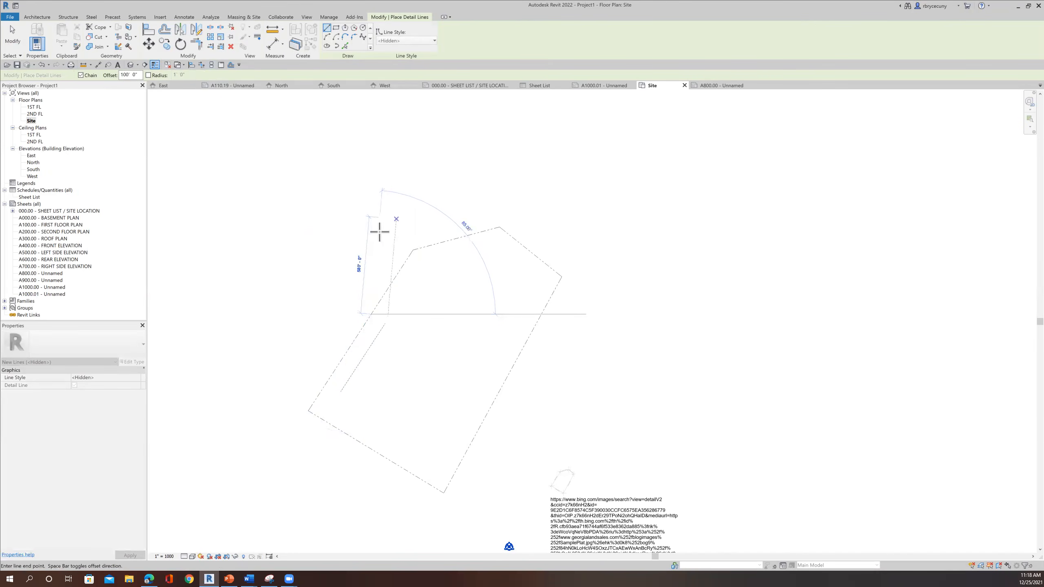
key(Escape)
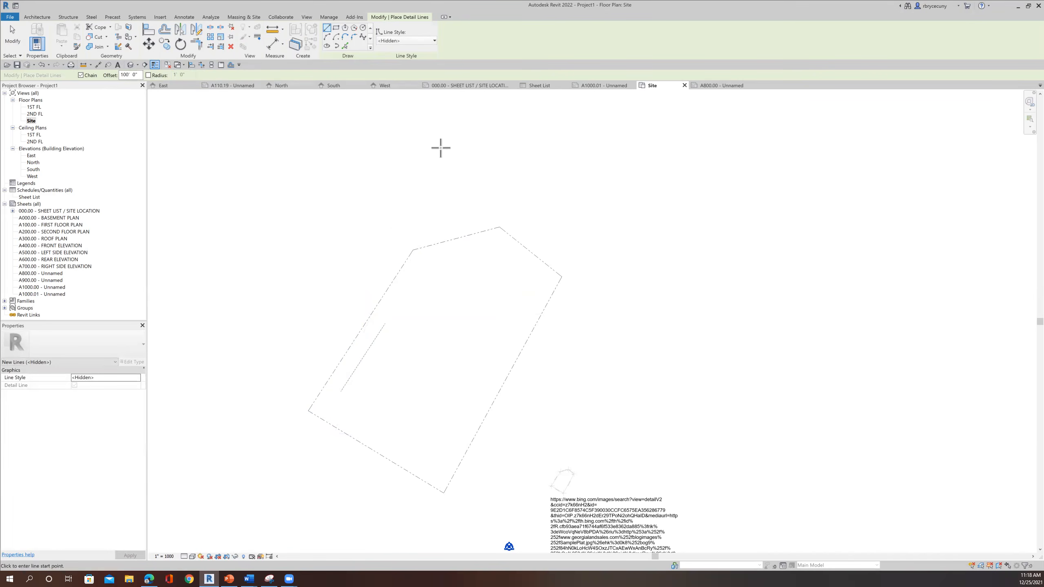
Draw chained hidden detail lines offset 100' inside the north, northeast and long southeast property lines, following the boundary corners
click(412, 249)
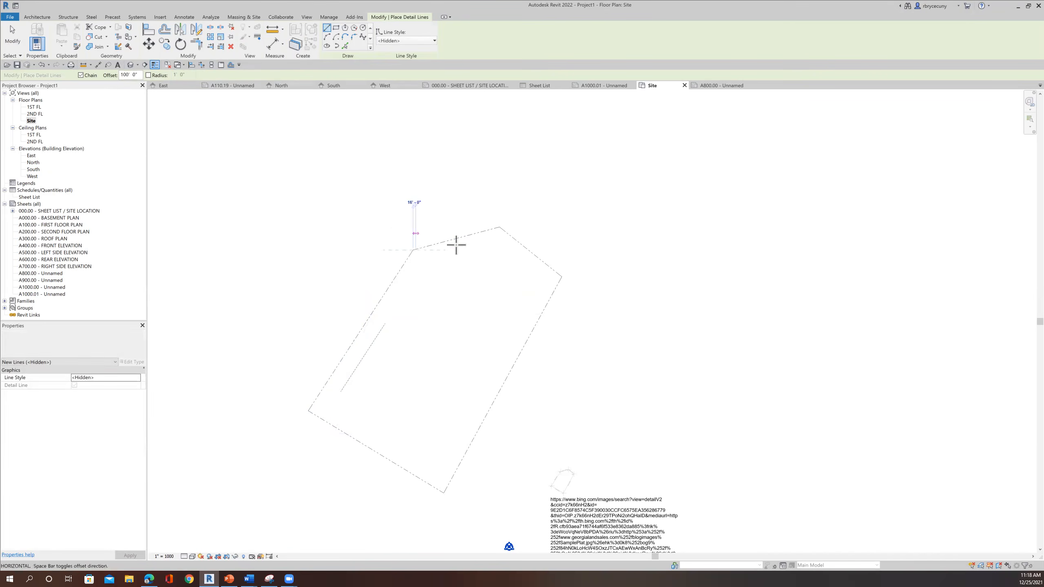
key(space)
click(498, 227)
click(561, 277)
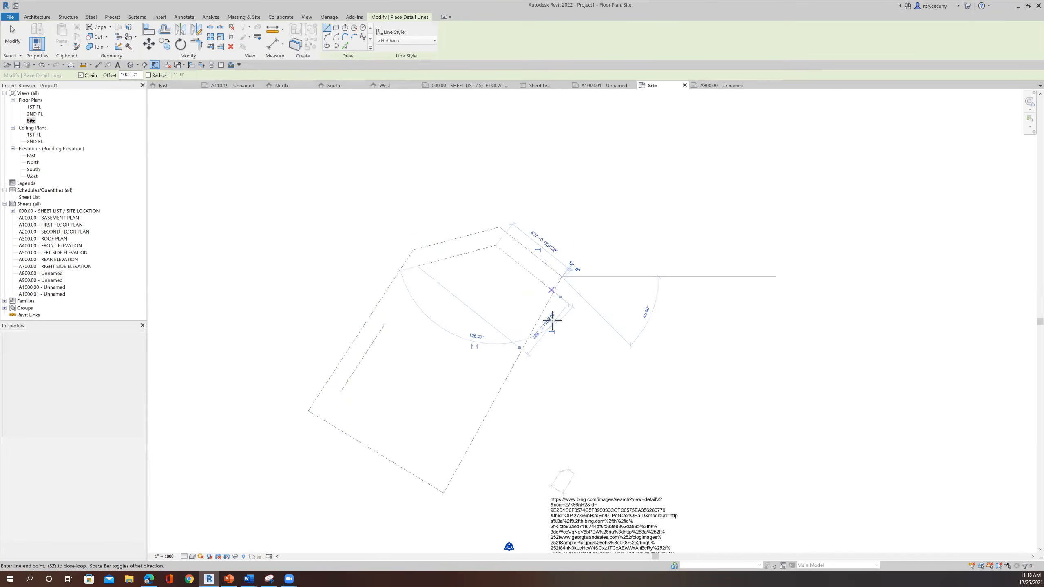
click(444, 491)
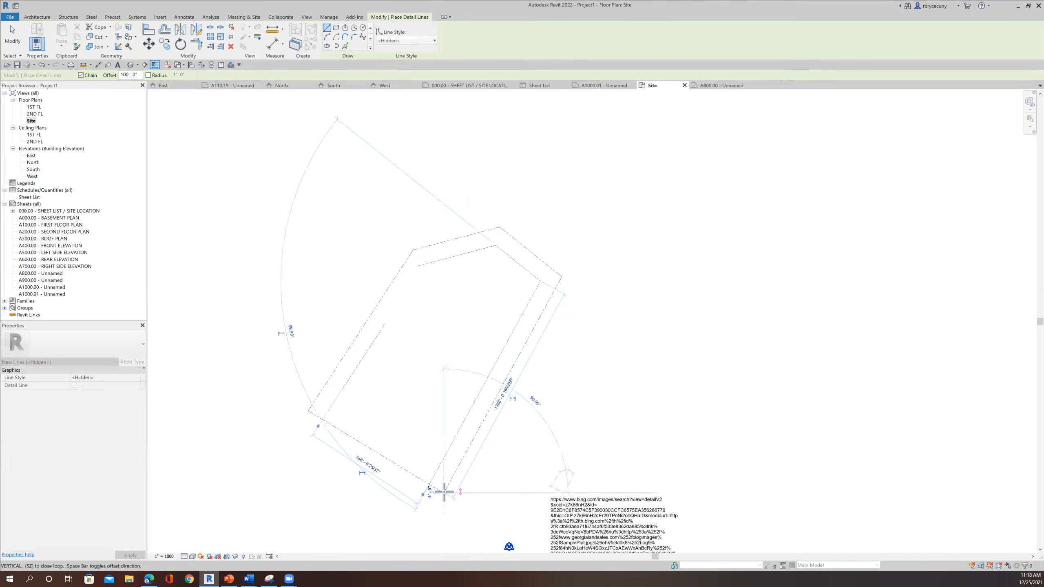
key(Escape)
key(Escape)
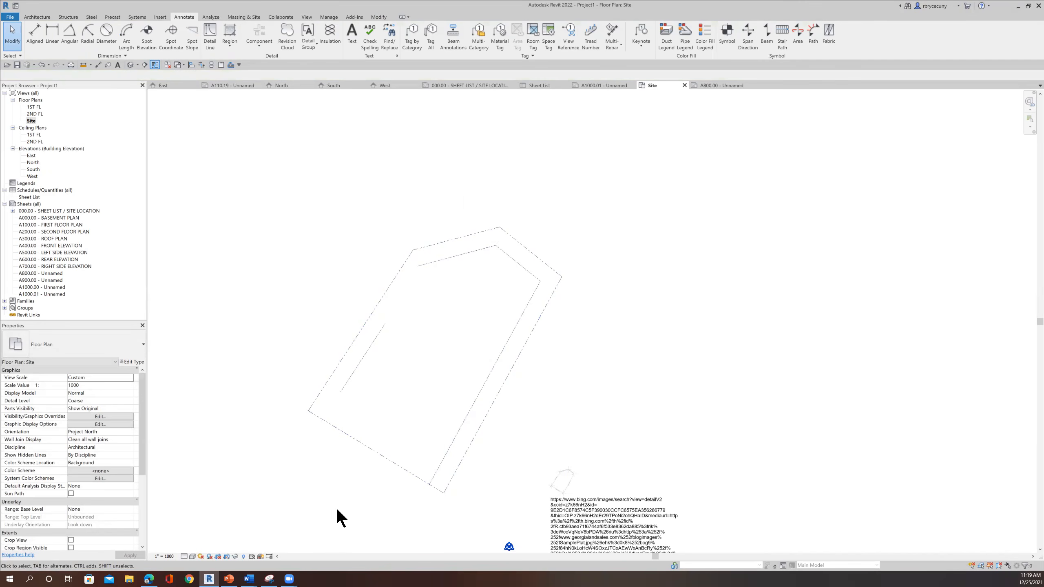
Draw a hidden detail line along part of the southwest property line, offset 500' to the inside of the site
click(210, 39)
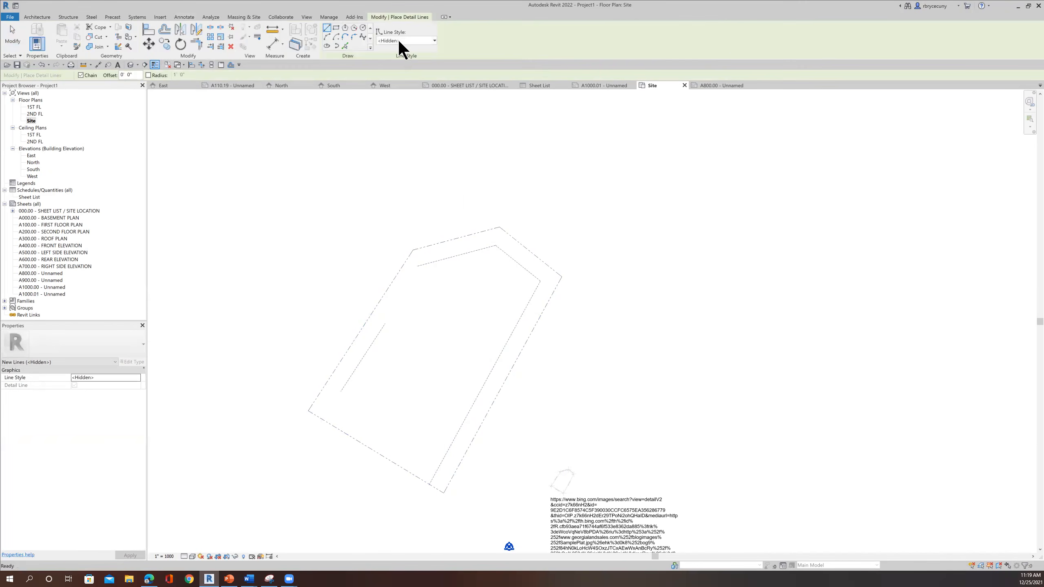
click(131, 74)
text(500)
key(Return)
click(410, 475)
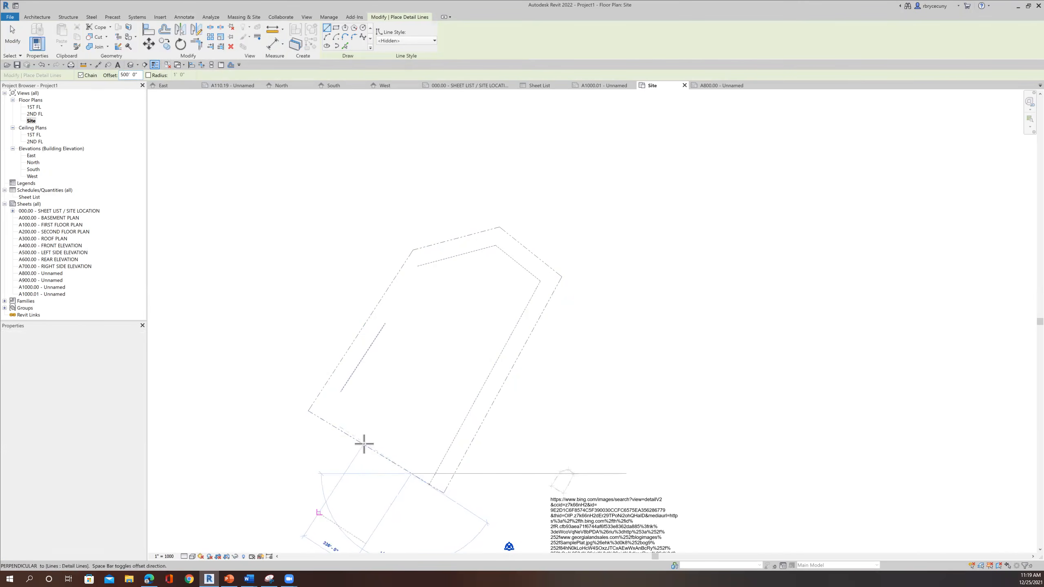
middle_drag(392, 410, 413, 347)
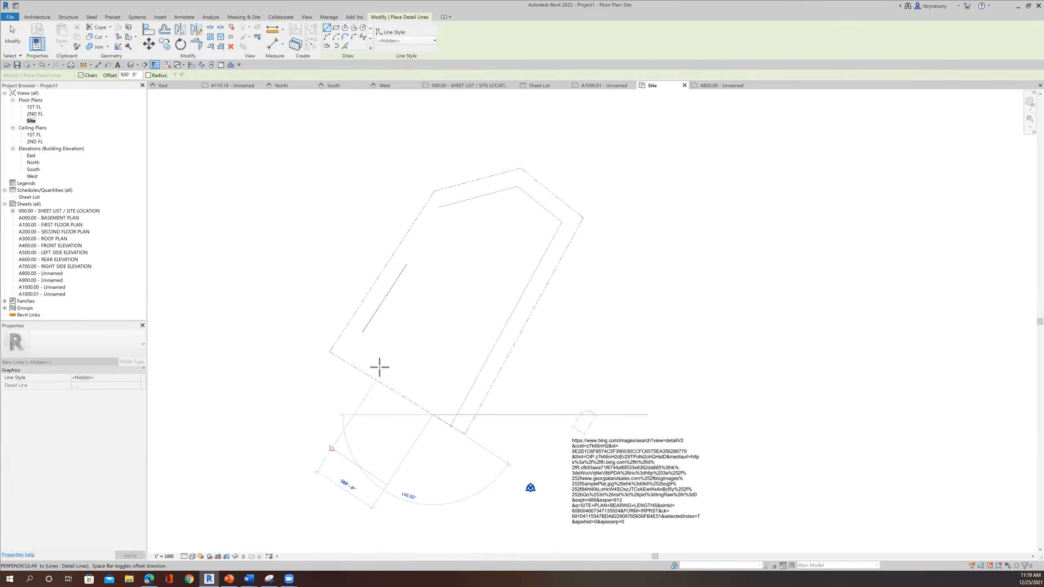
scroll(362, 368, up, 2)
key(space)
click(355, 369)
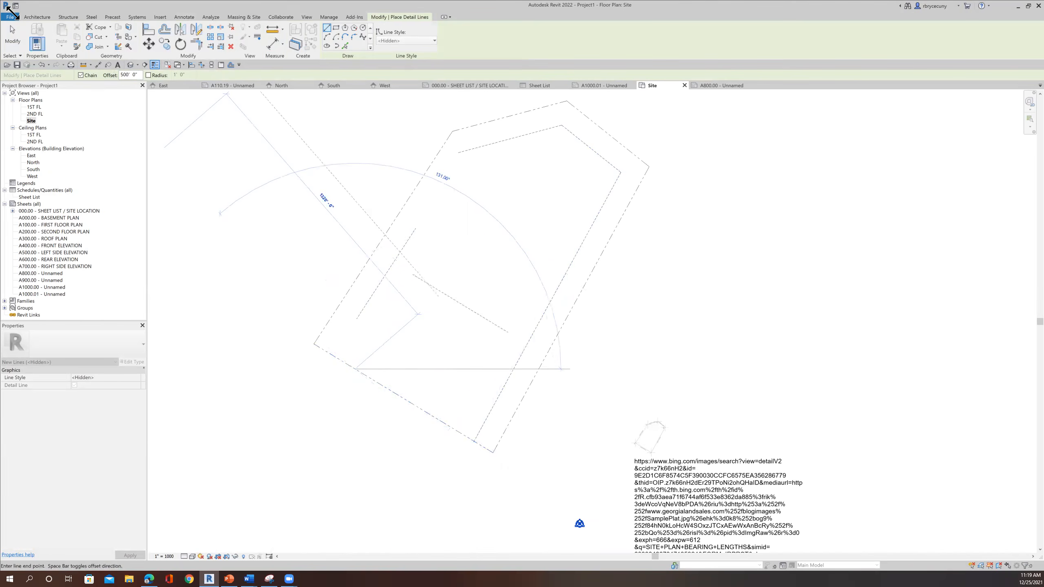
click(10, 36)
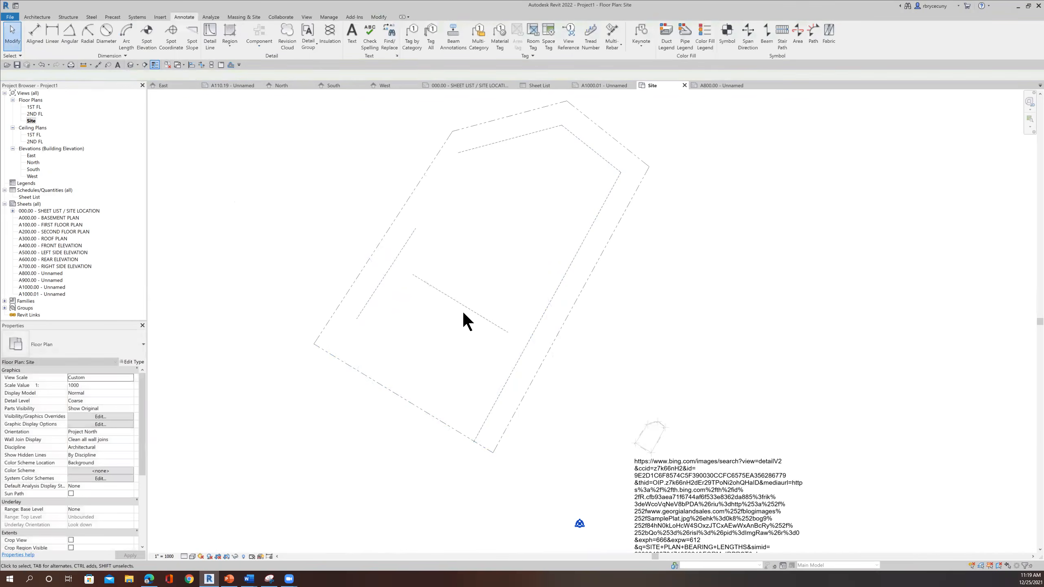
Trim and extend the hidden setback lines to corners at the northwest, southwest and southeast, closing the setback outline
middle_drag(443, 314, 420, 348)
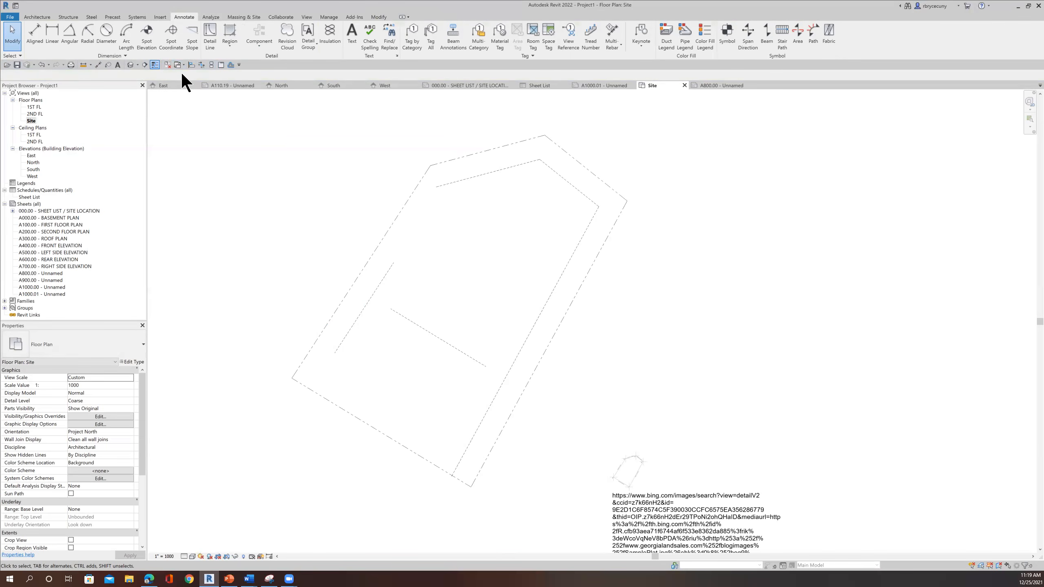
click(378, 17)
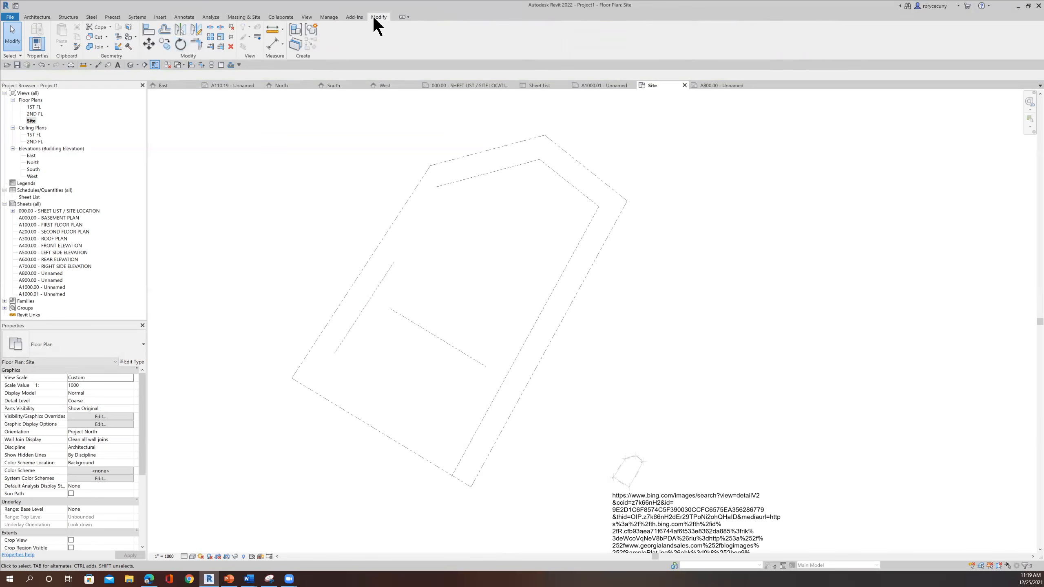
click(197, 44)
click(452, 183)
click(385, 275)
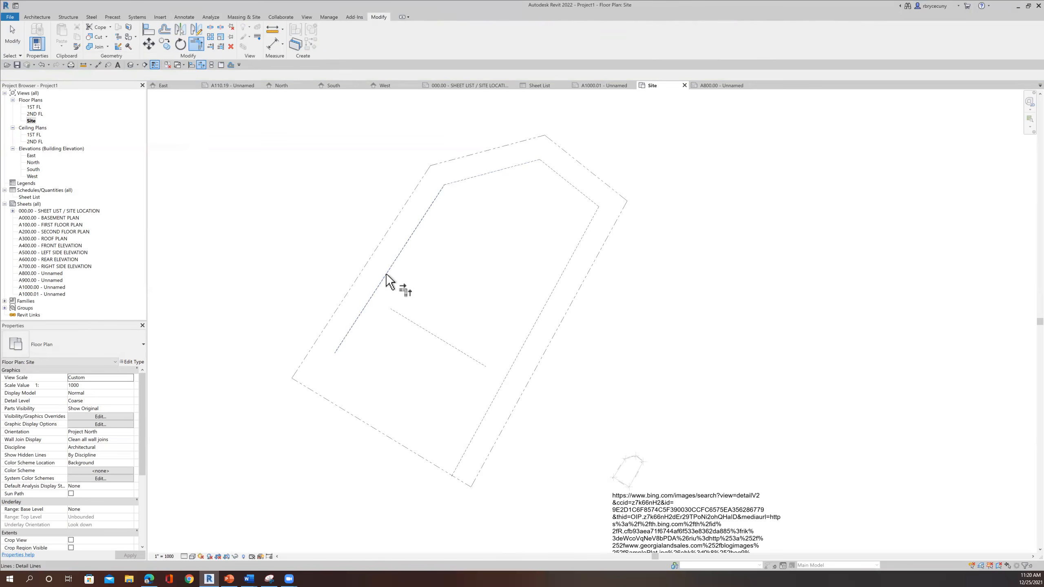
click(400, 254)
click(412, 323)
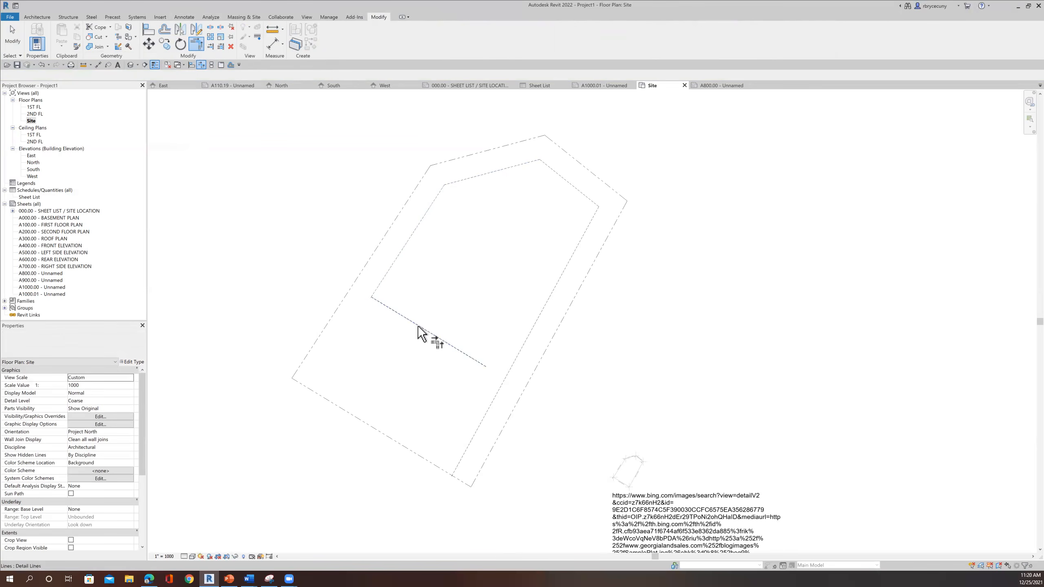
click(525, 340)
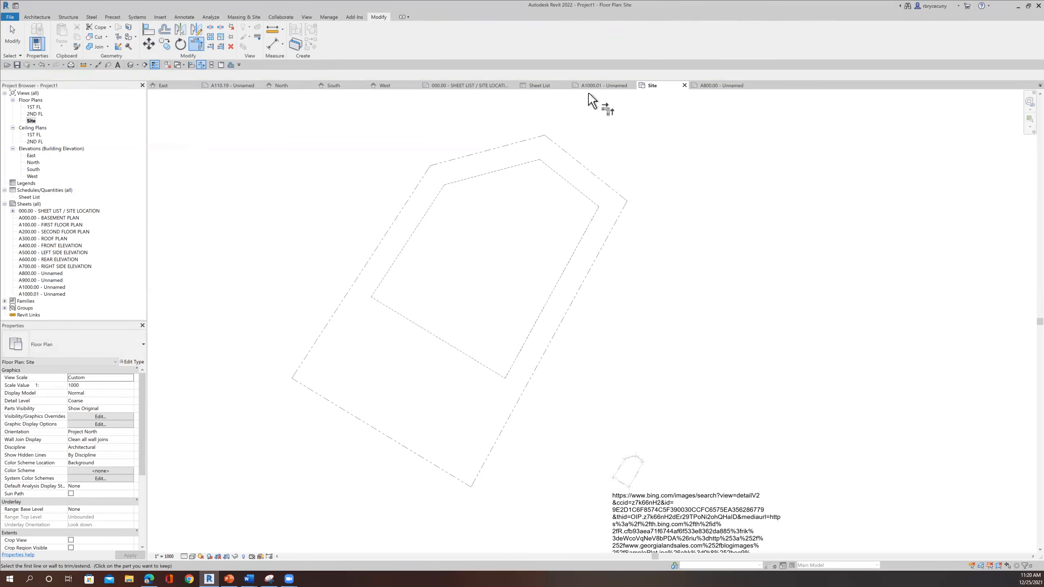
Save the project with the closed setback outline
middle_drag(849, 350, 849, 351)
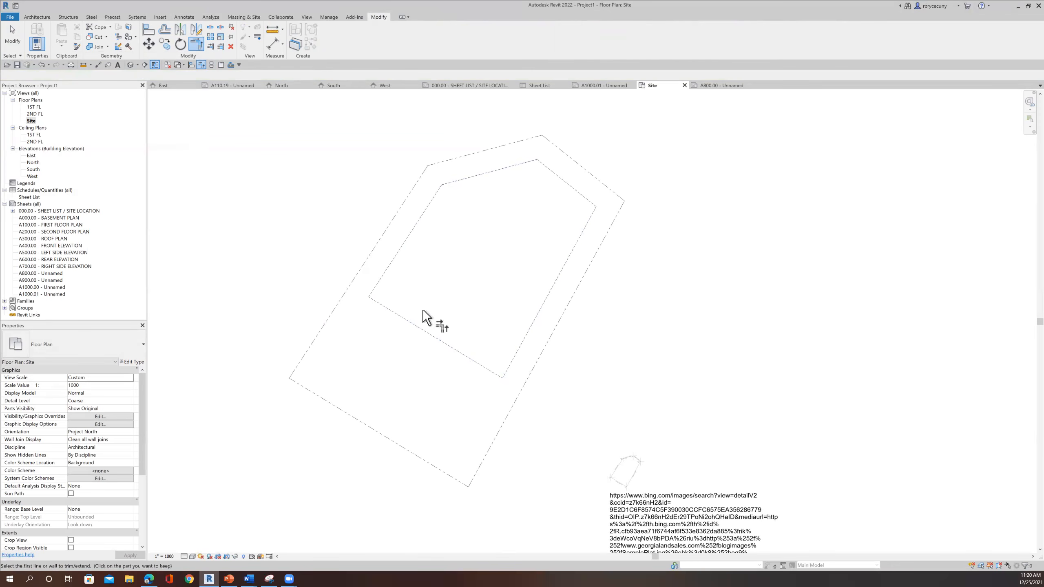
middle_drag(486, 319, 473, 324)
click(17, 64)
key(t)
key(r)
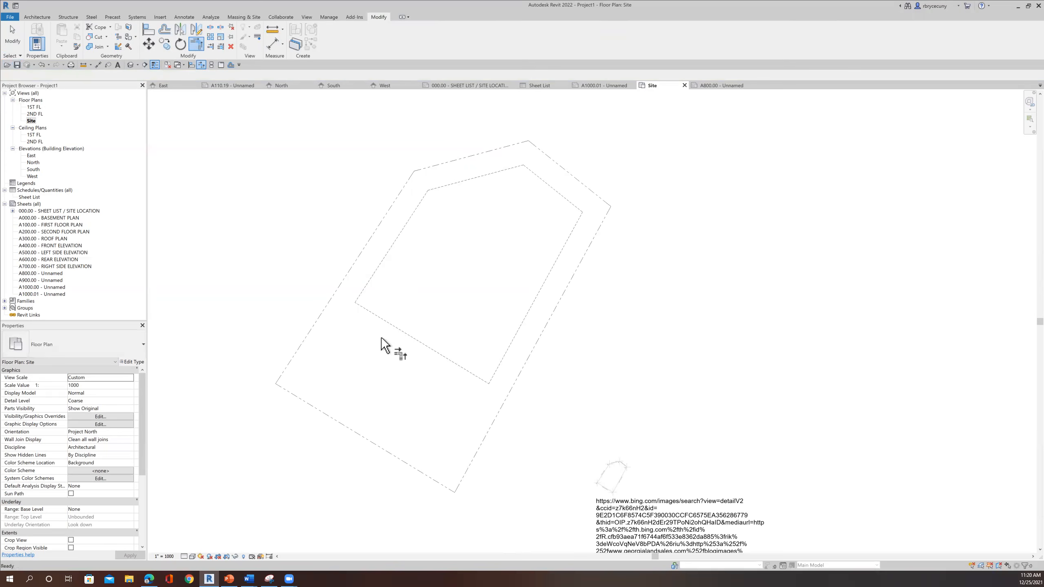
Open sheet A800.00 and place the Site floor plan view on it
middle_drag(423, 365, 430, 393)
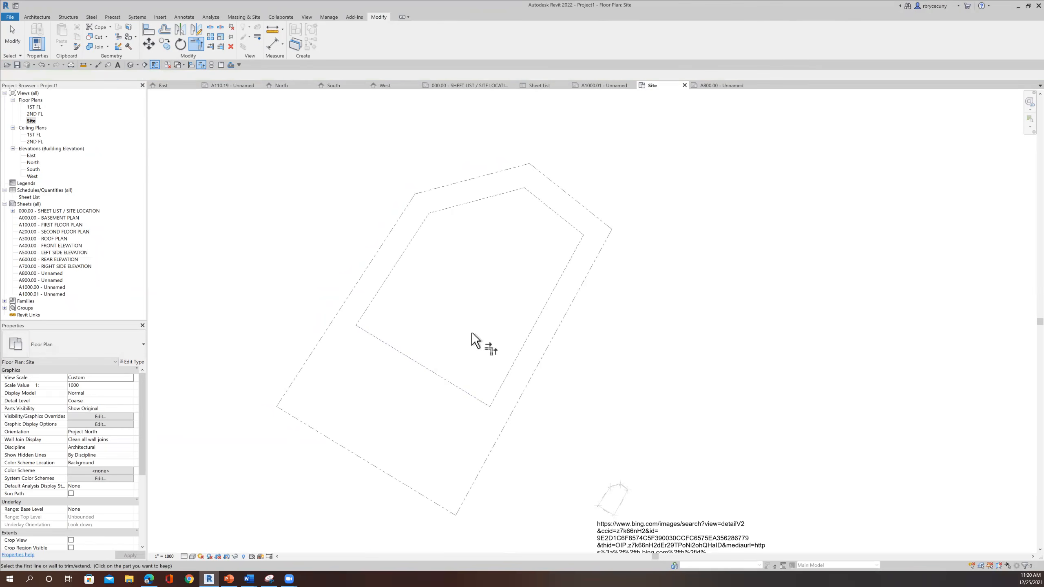
scroll(472, 333, down, 2)
middle_drag(511, 296, 519, 268)
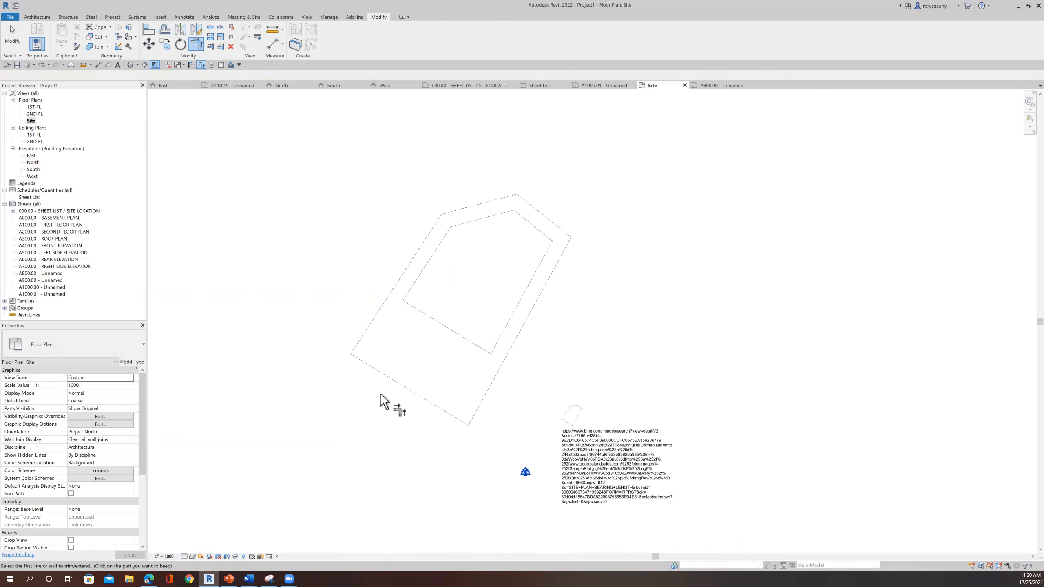
double_click(53, 273)
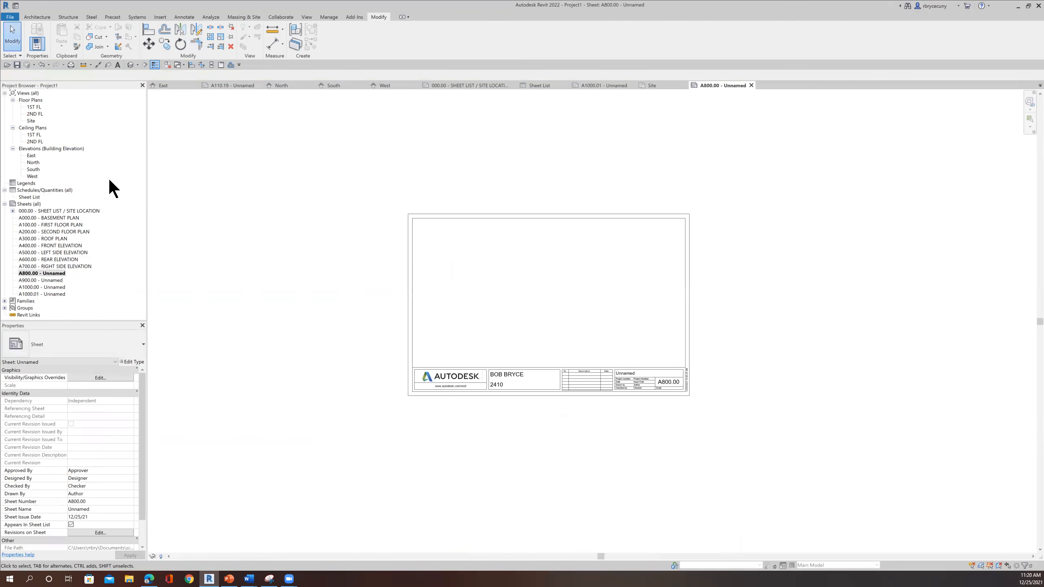
middle_drag(509, 341, 534, 374)
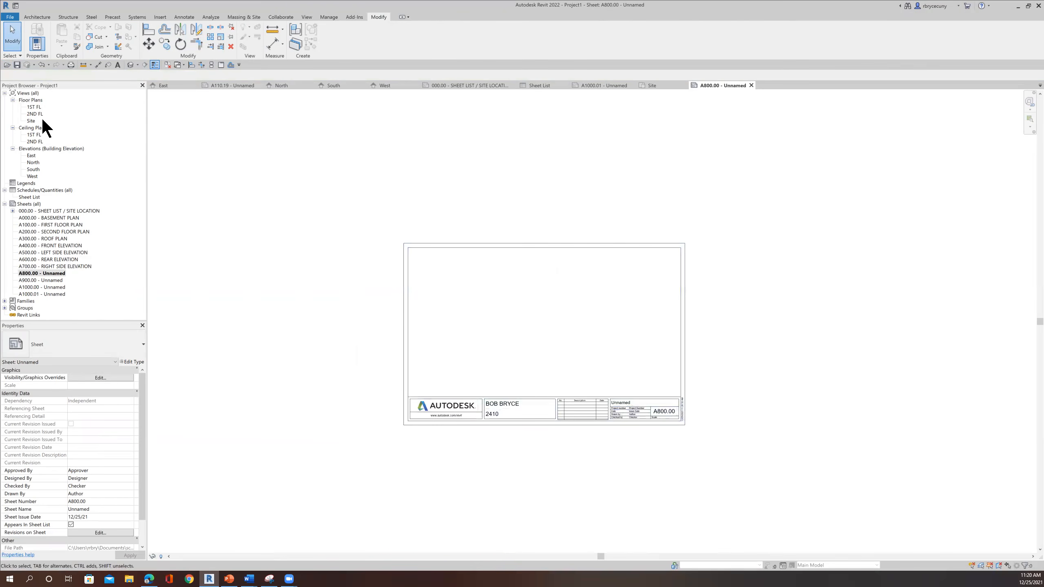
click(31, 121)
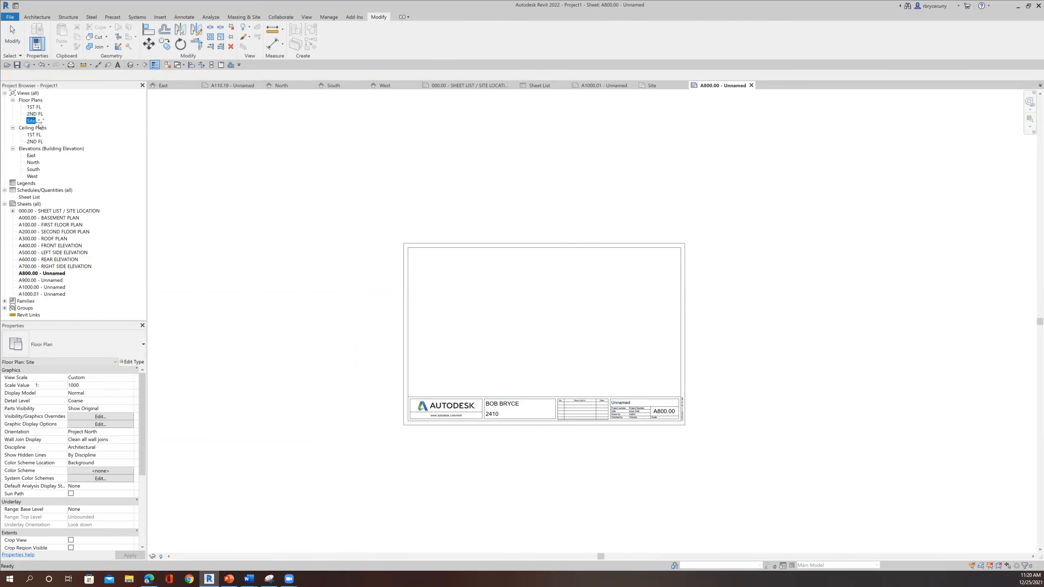
drag(546, 331, 539, 327)
click(539, 327)
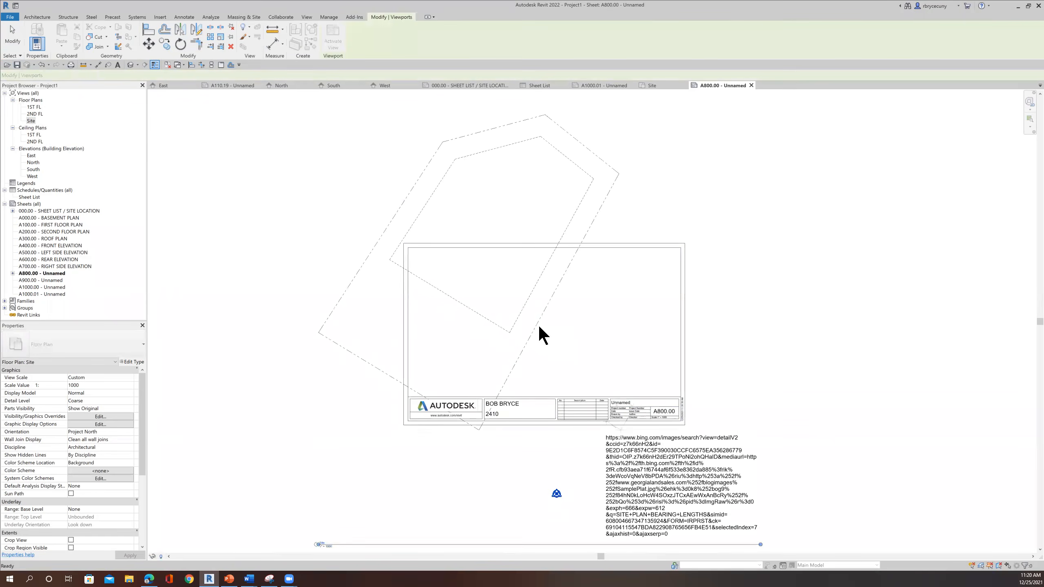
scroll(566, 337, down, 1)
scroll(569, 336, down, 1)
middle_drag(546, 352, 507, 320)
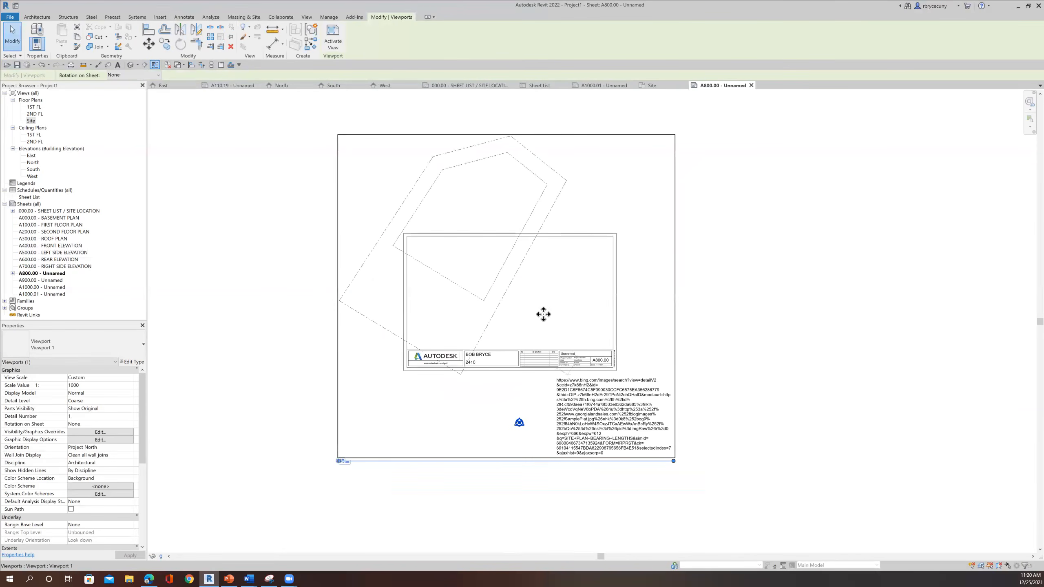
key(Escape)
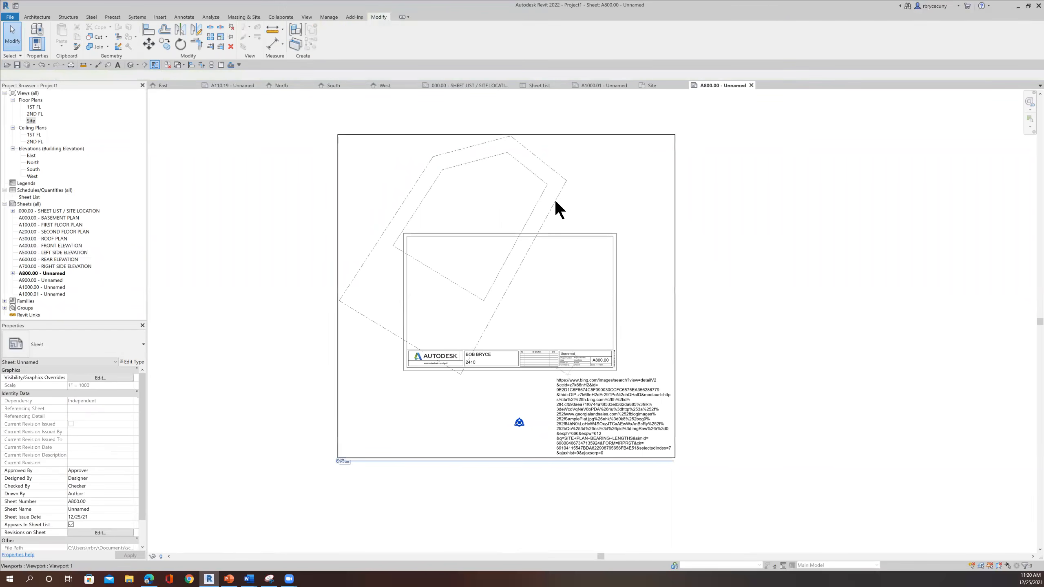
Activate the Site viewport on sheet A800.00
click(521, 200)
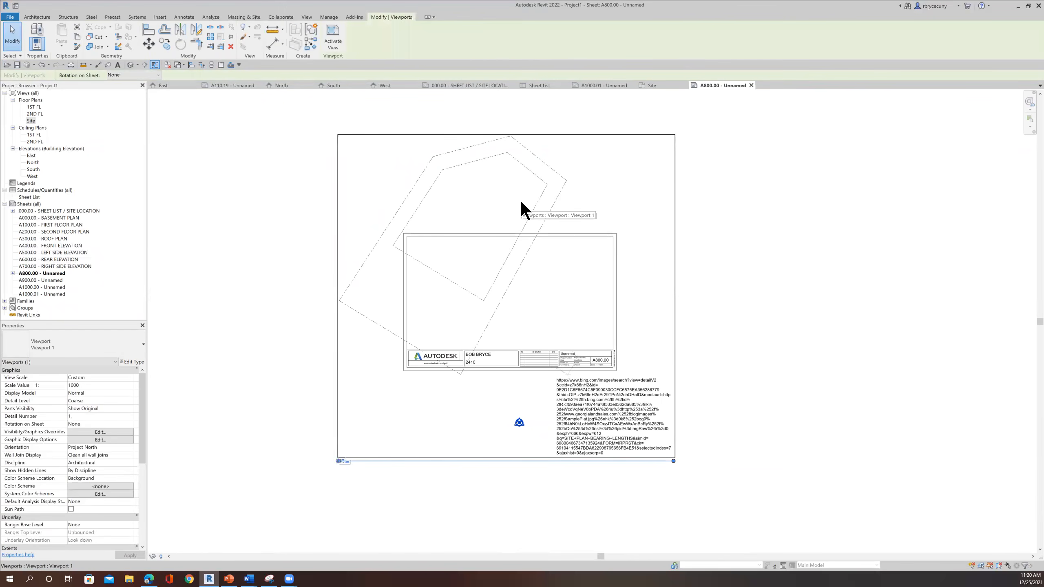
right_click(520, 200)
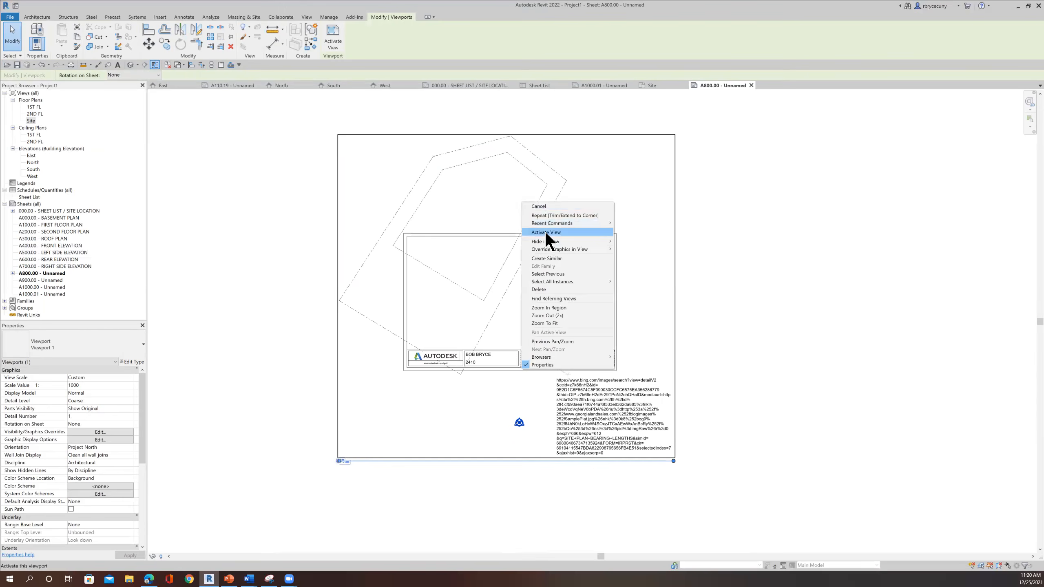
click(545, 233)
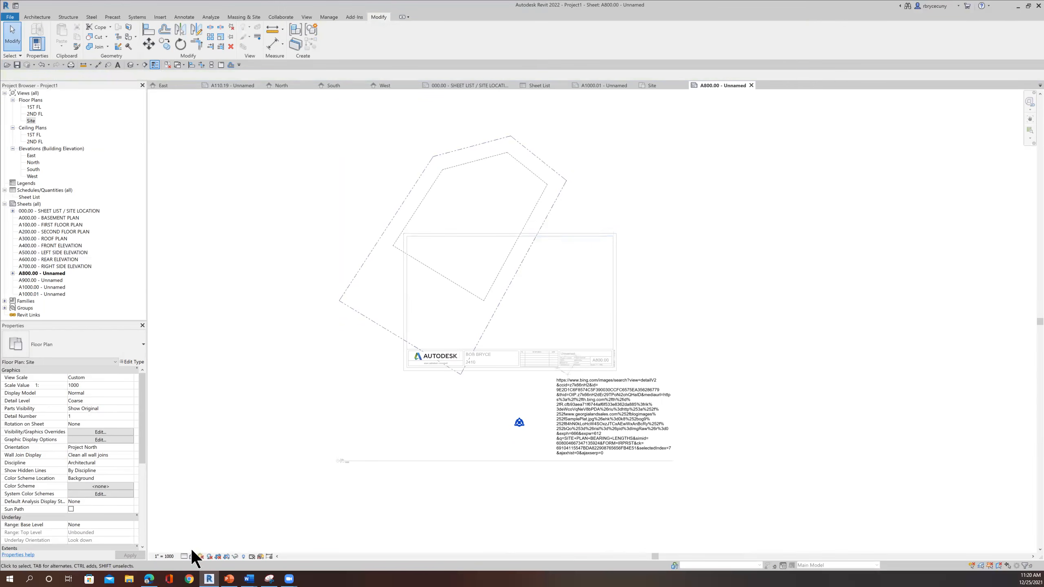
Try the scales 1" = 80'-0" and 1" = 100'-0" on the active Site view
click(167, 555)
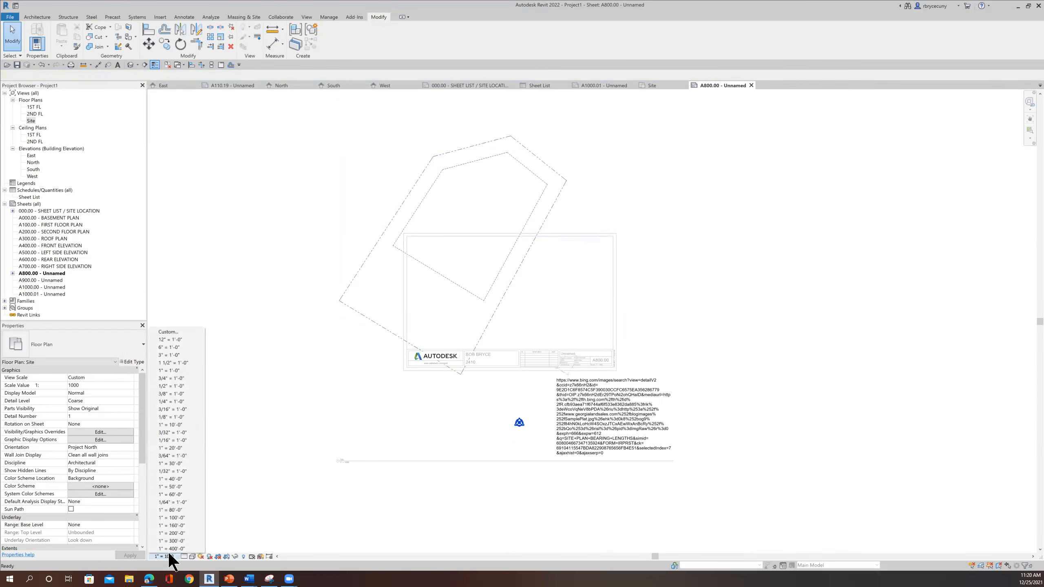
click(181, 509)
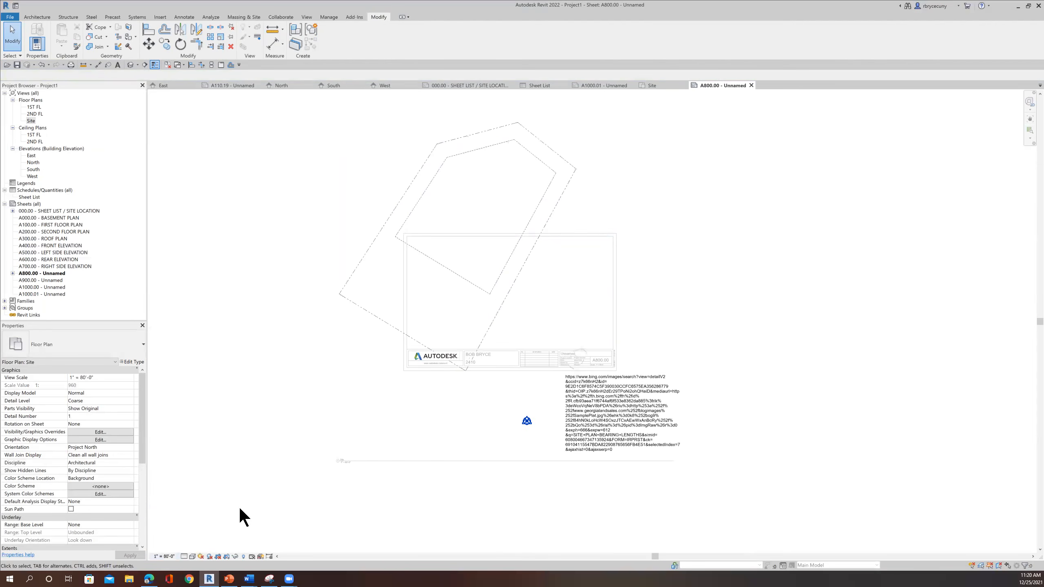
click(166, 556)
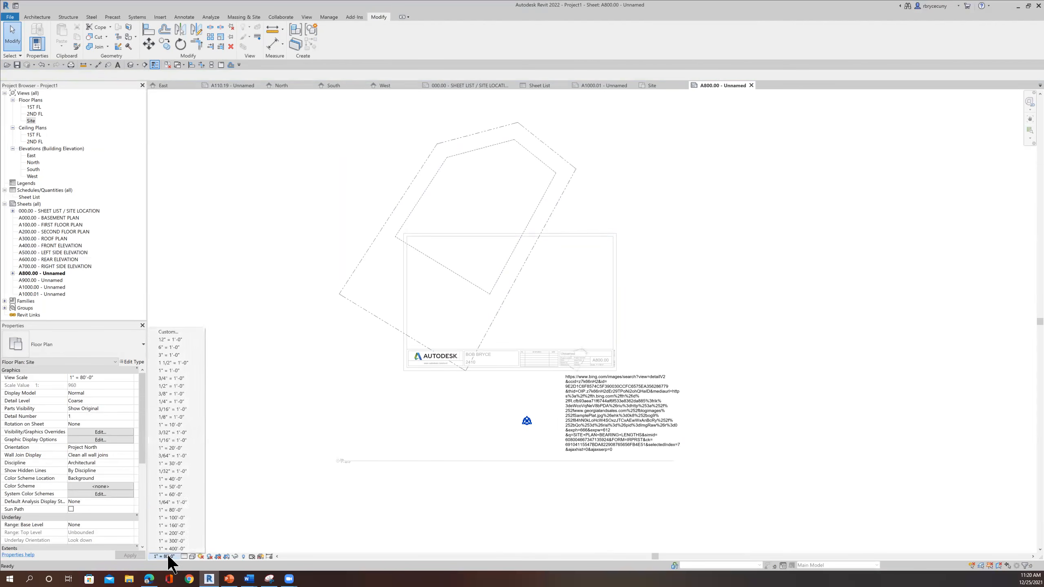
click(182, 516)
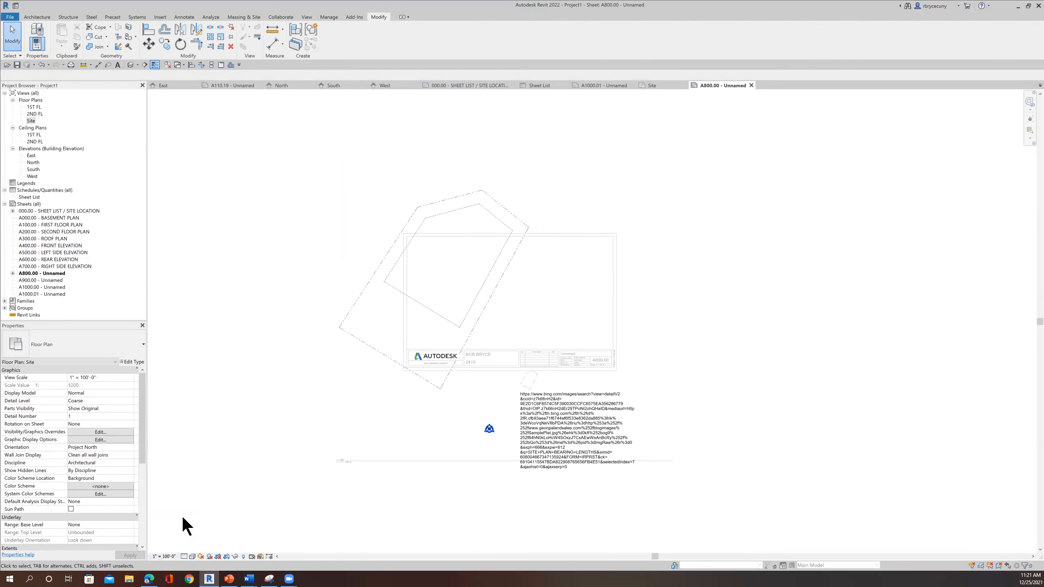
Set the Site view's scale to 1" = 200'-0" and deactivate the view
click(160, 556)
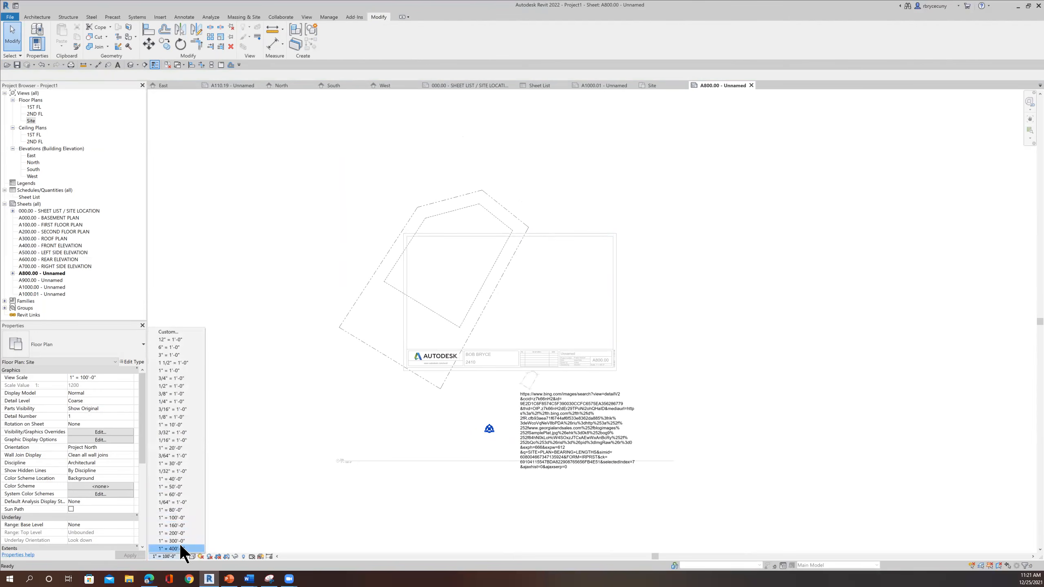
click(179, 532)
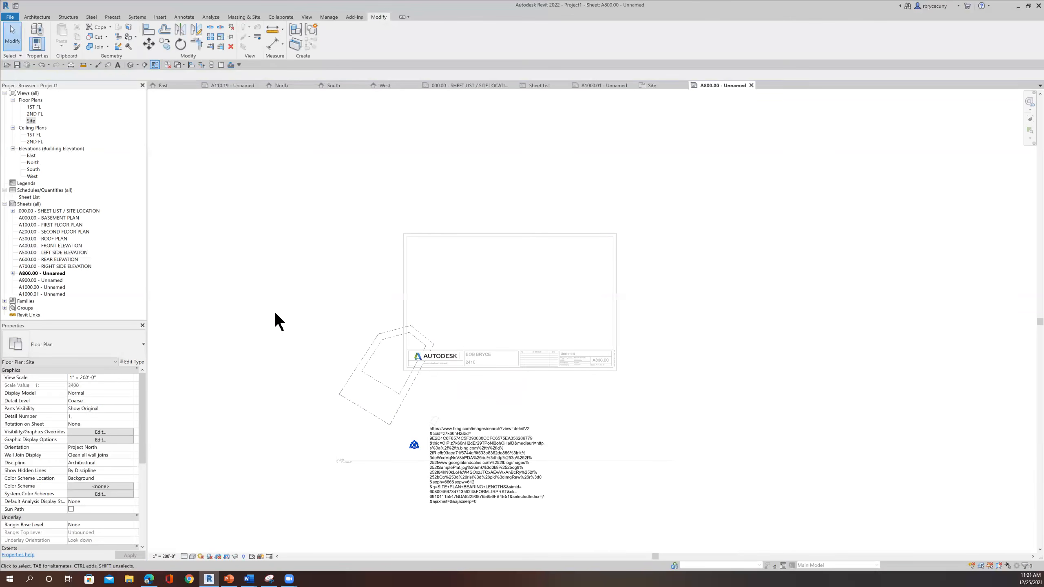
right_click(329, 315)
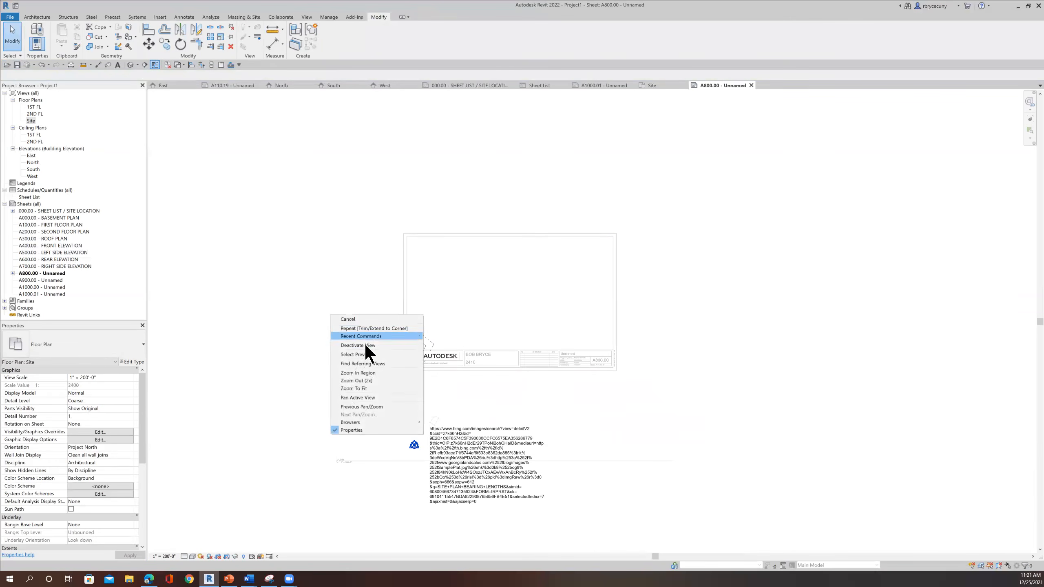
click(285, 328)
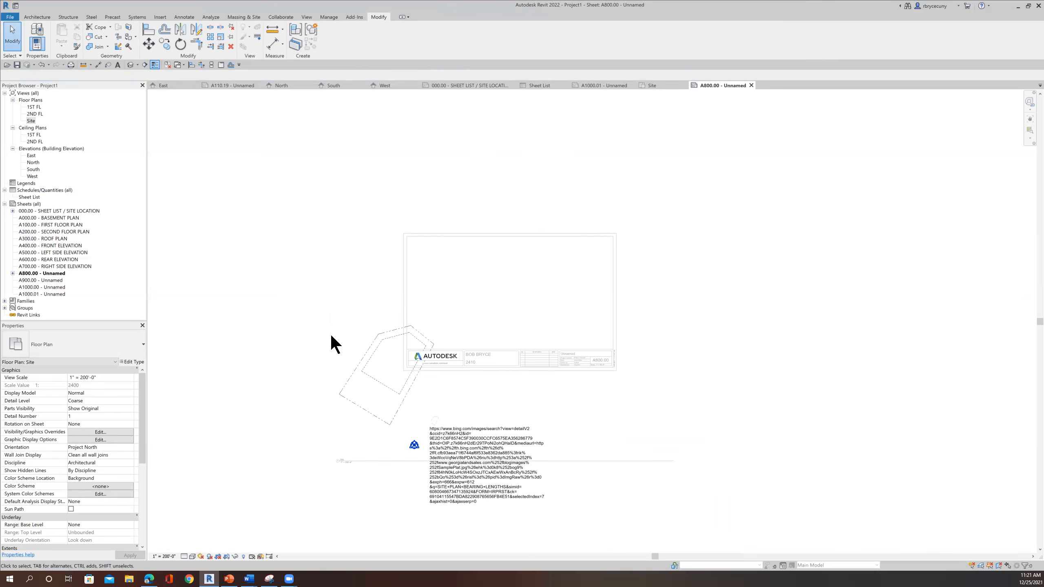
right_click(361, 362)
click(408, 398)
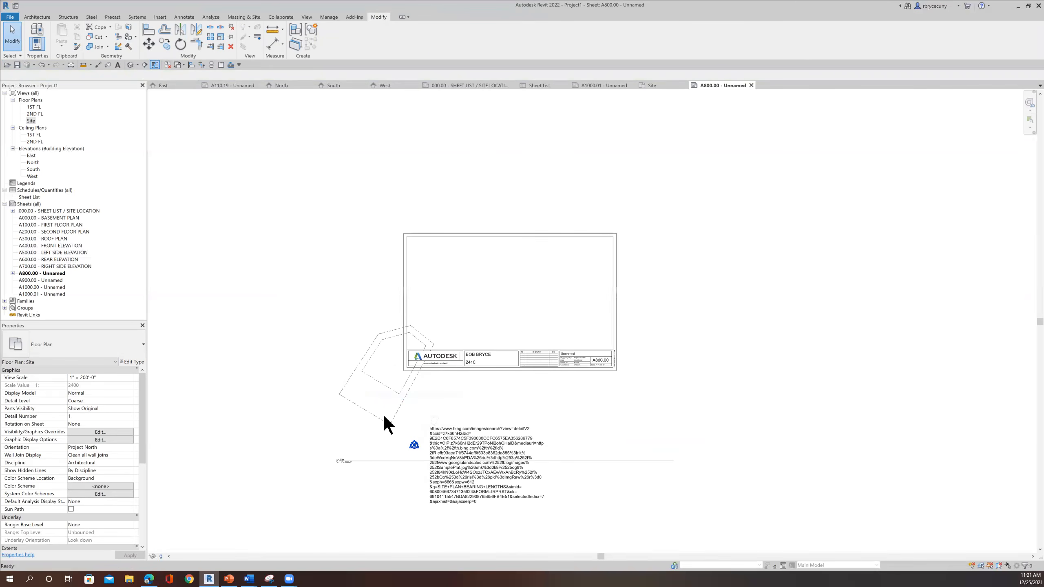
Move the Site viewport onto sheet A800.00 and nudge it down so the plot sits between the upper border and the title block
drag(376, 412, 444, 313)
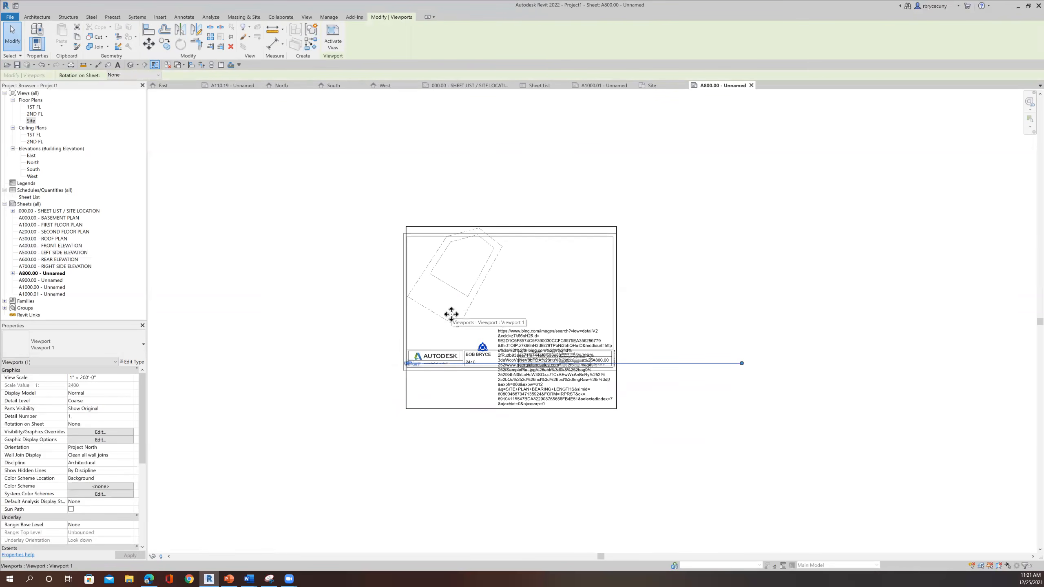
key(Down)
key(Down)
key(Down)
key(Down)
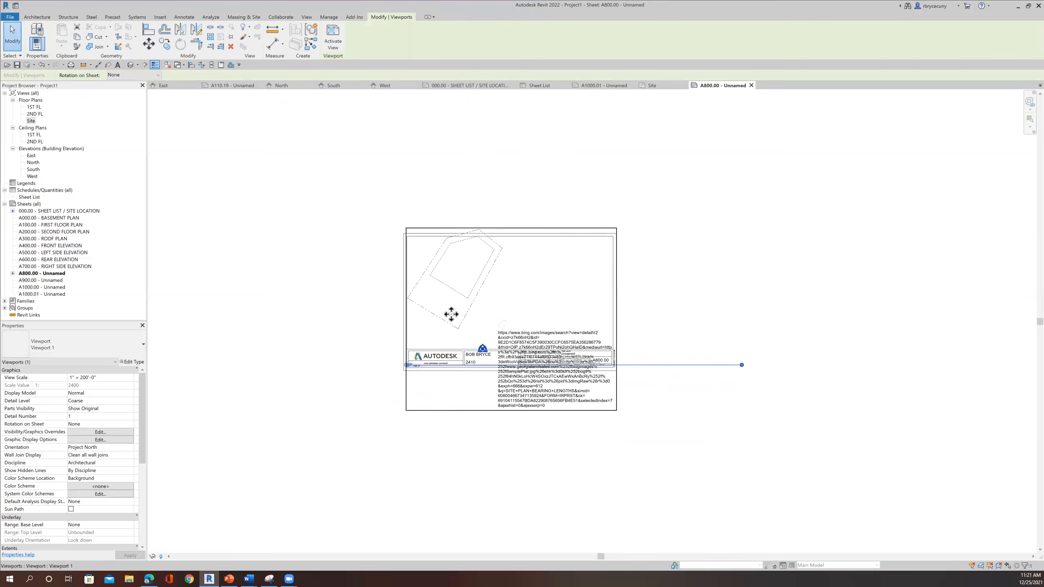
key(Down)
key(Down)
key(Down)
key(Down)
key(Down)
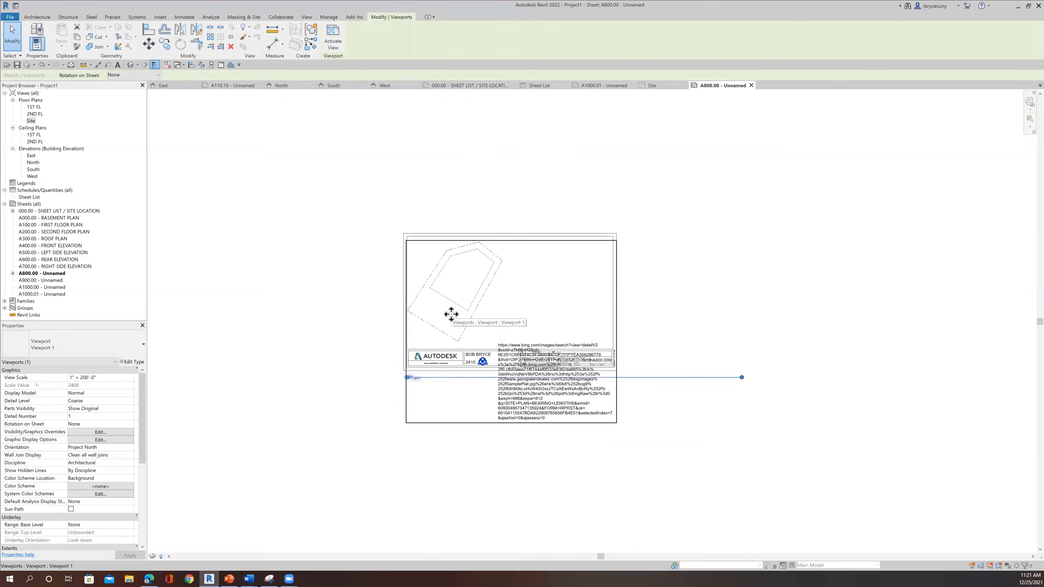
Nudge the Site viewport sideways so the plot clears the sheet's left border line
key(Right)
key(Right)
key(Right)
key(Right)
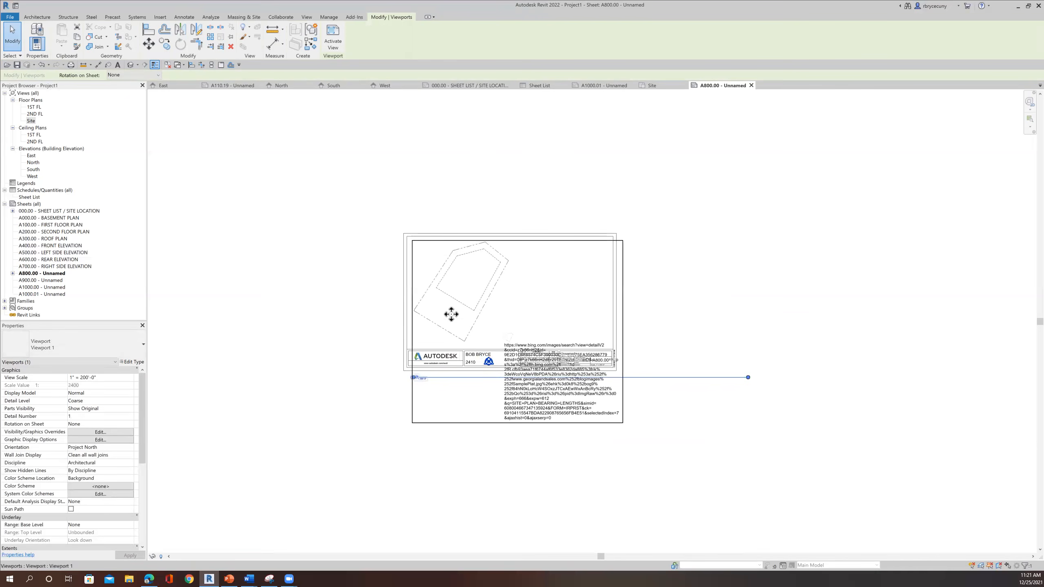
click(415, 502)
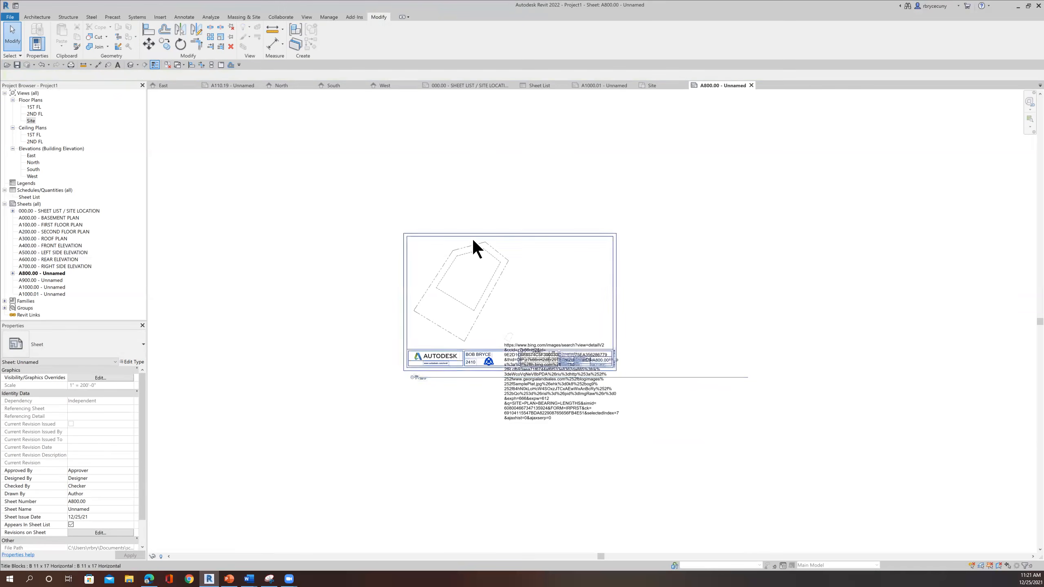
Move the Site view title up inside the sheet border and shorten its line to about the title text's width
drag(455, 377, 460, 331)
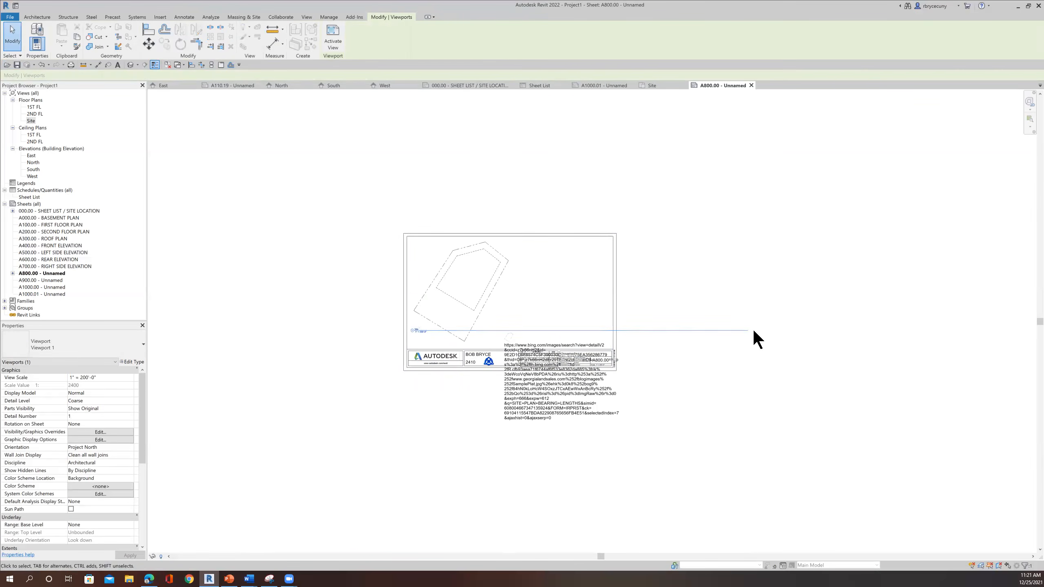
click(468, 269)
drag(748, 330, 431, 330)
click(747, 406)
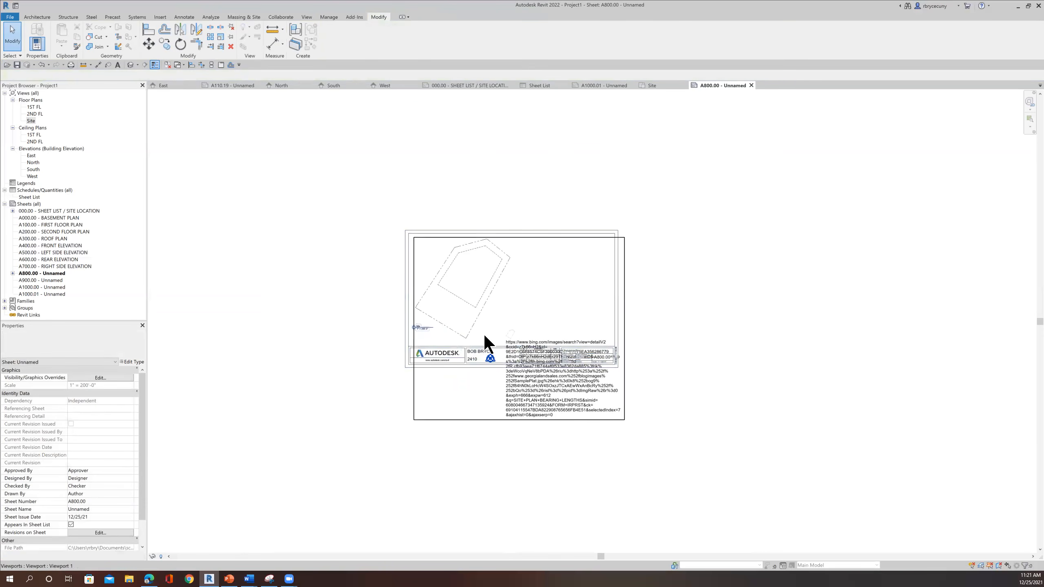
Activate the Site view on the sheet and hide the web-link text note in the view as an element
scroll(528, 385, up, 3)
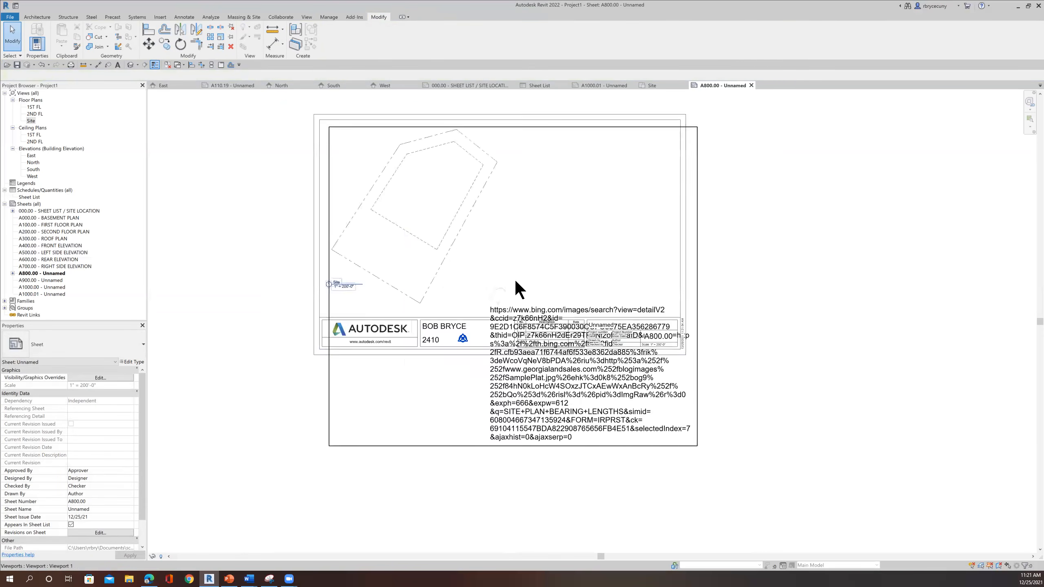
right_click(516, 250)
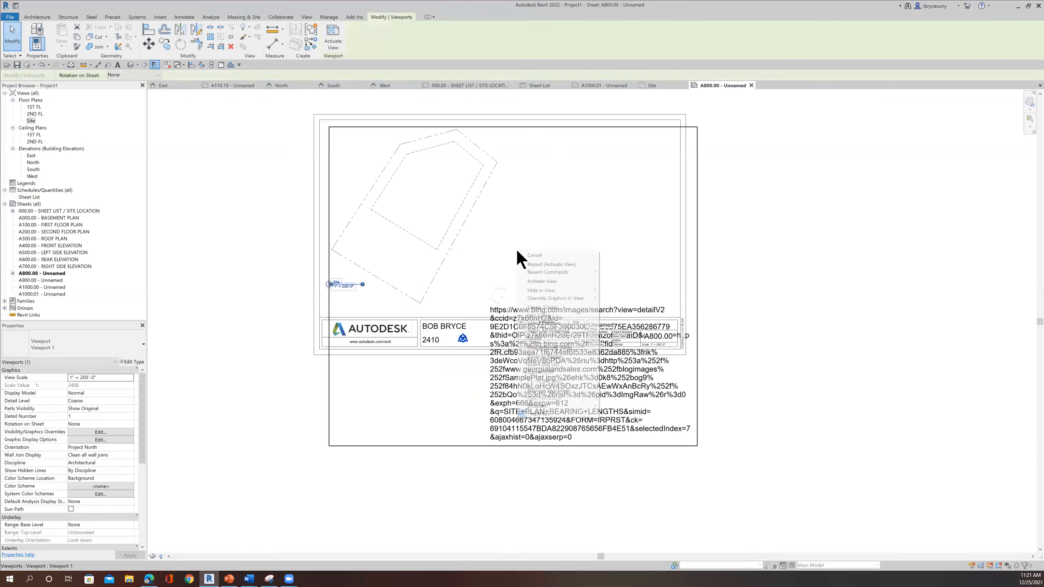
click(539, 282)
click(521, 392)
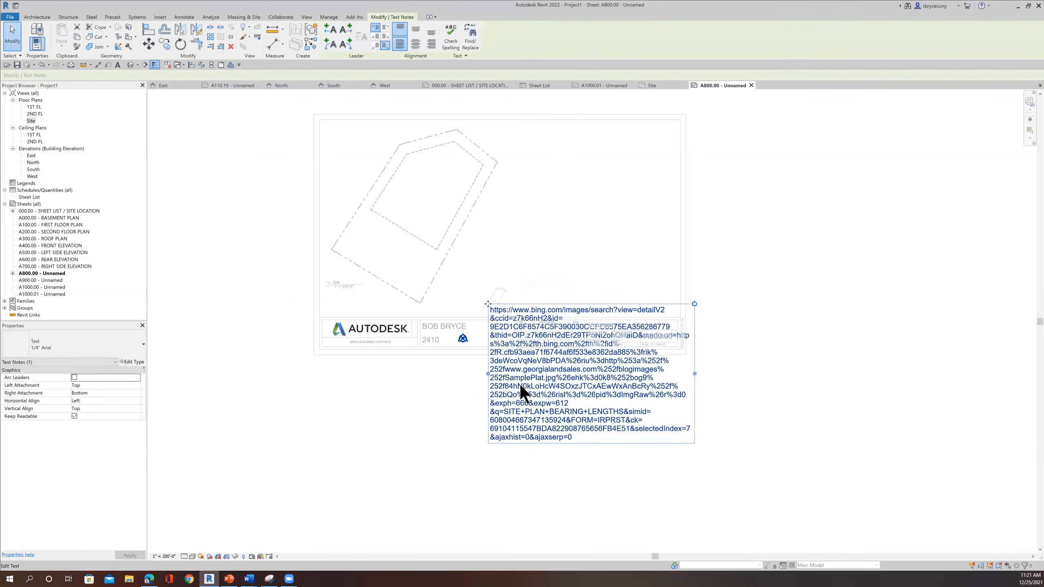
right_click(520, 386)
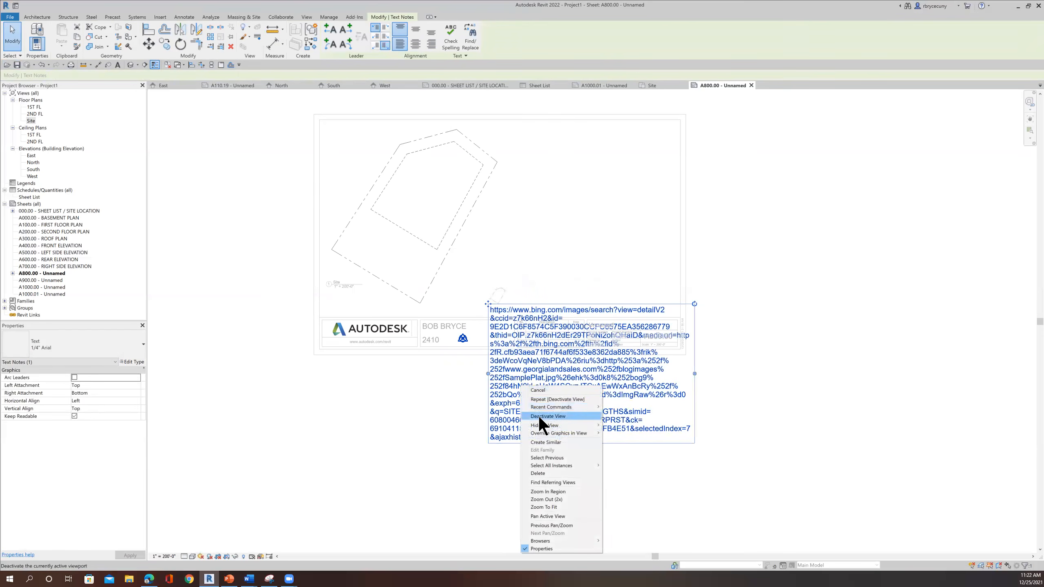
mouse_move(542, 425)
click(625, 433)
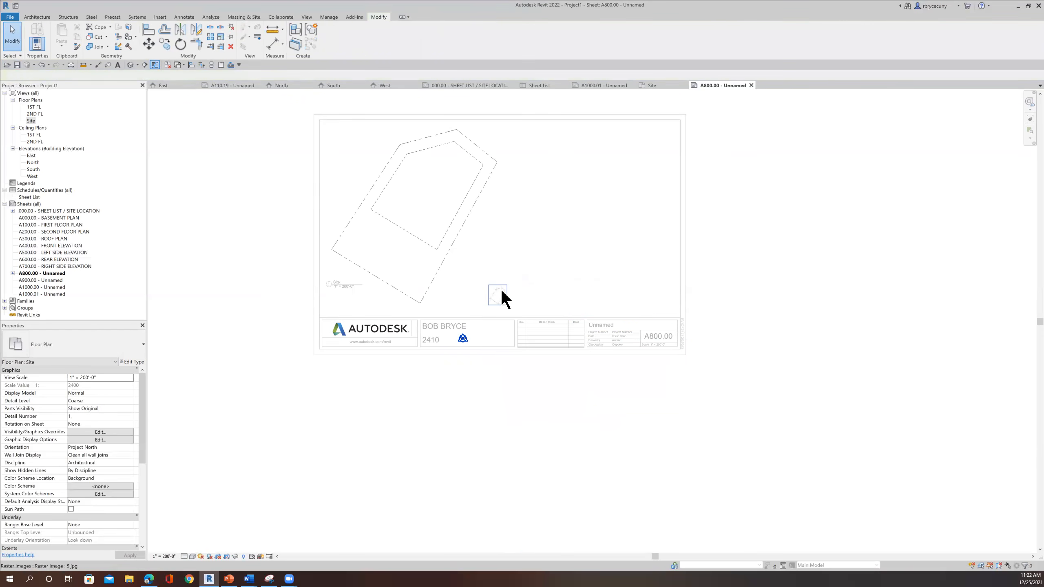
Hide the small raster image beside the plot as an element in the active Site view
click(500, 289)
right_click(501, 289)
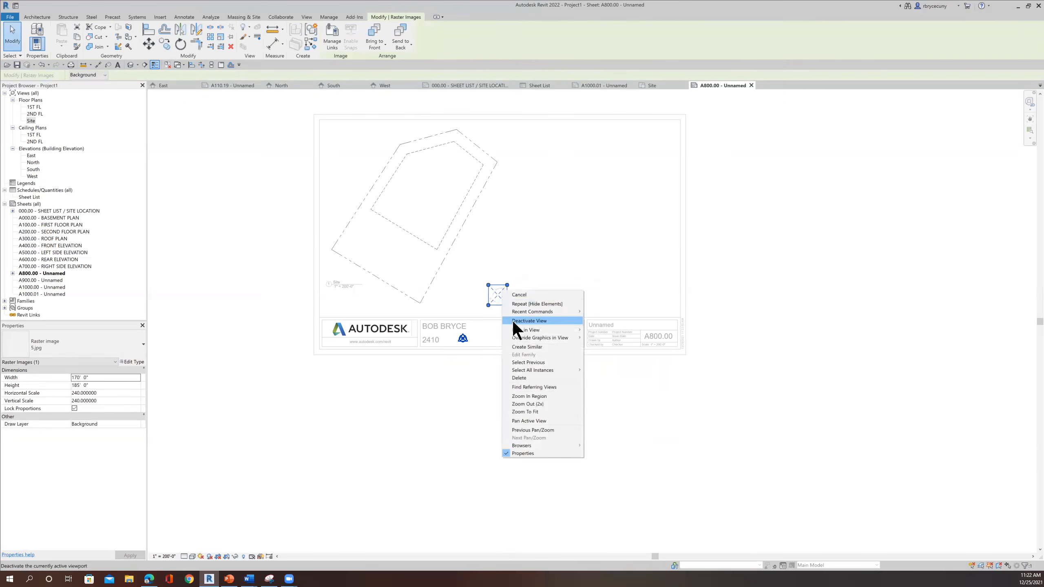
mouse_move(518, 330)
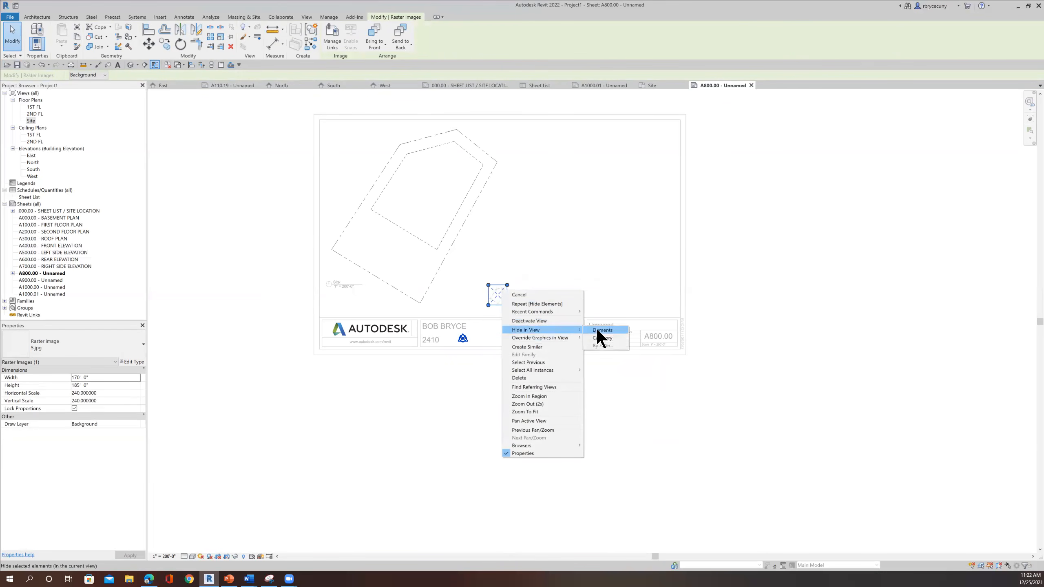
click(600, 337)
click(490, 270)
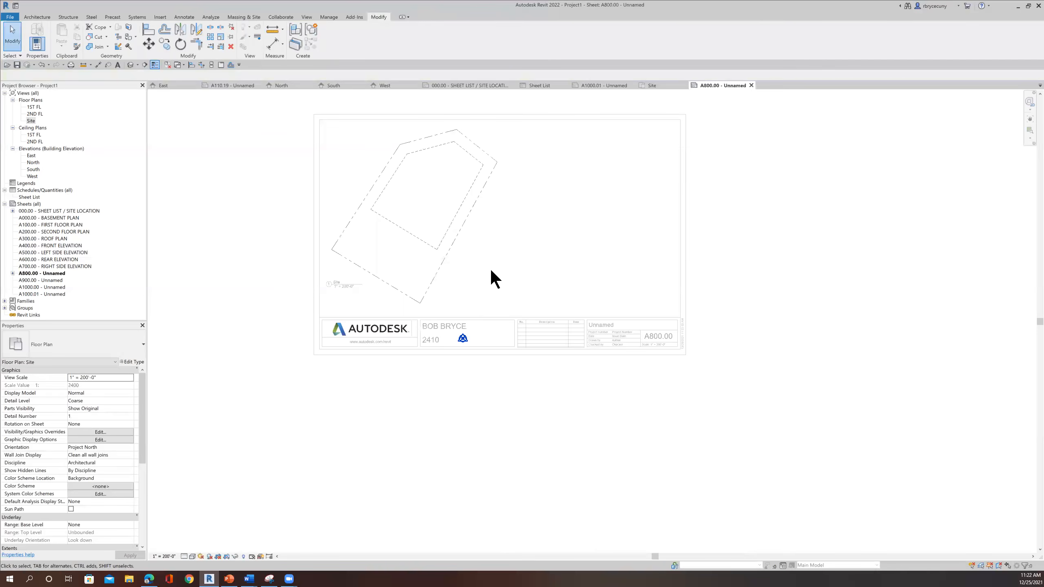
Tag the plot's west property line by category, with the bearing and length tag outside the boundary on an attached-end leader
middle_drag(539, 324, 547, 332)
scroll(515, 290, up, 3)
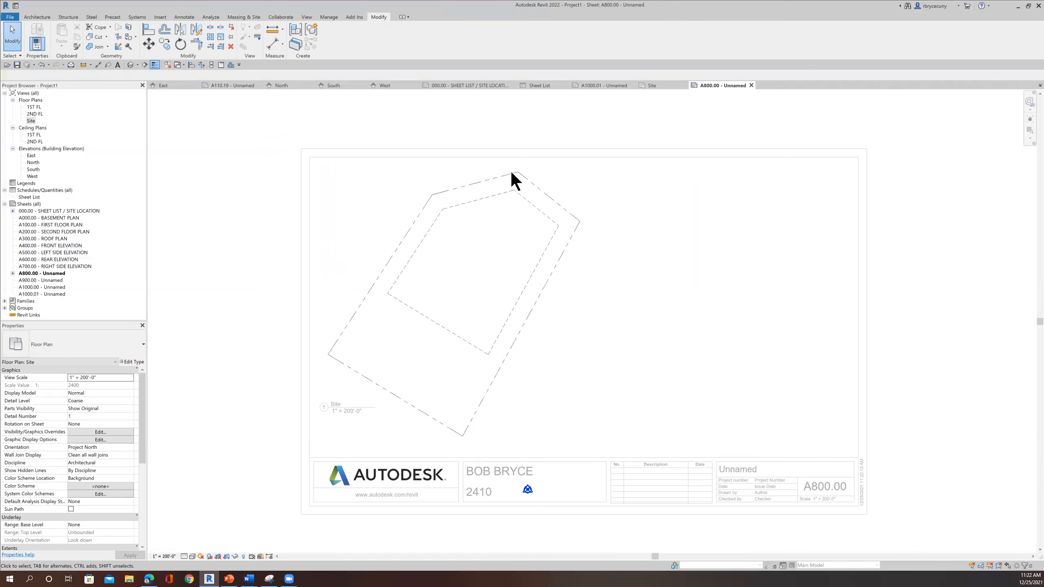
click(189, 18)
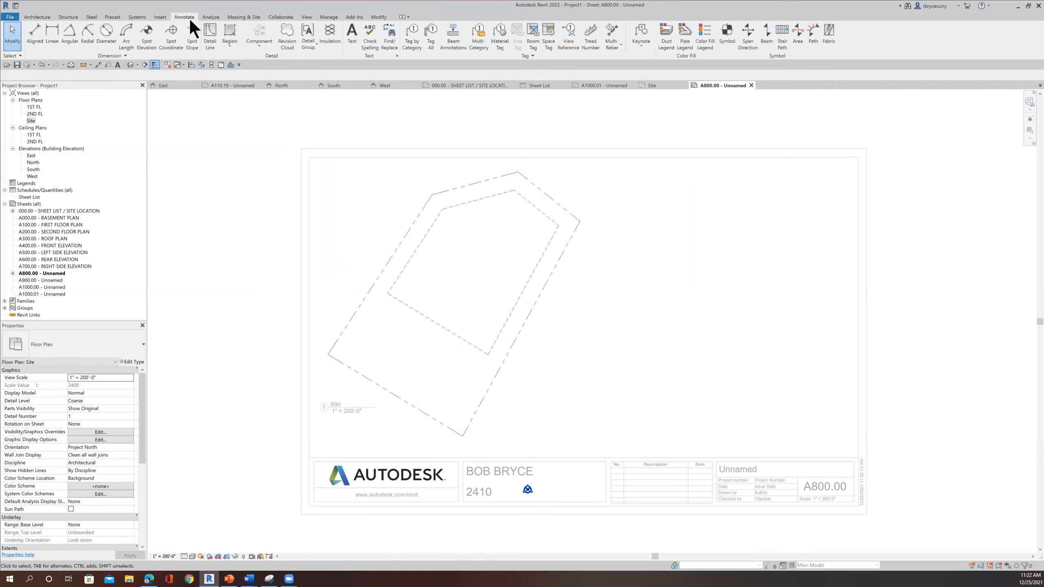
click(413, 39)
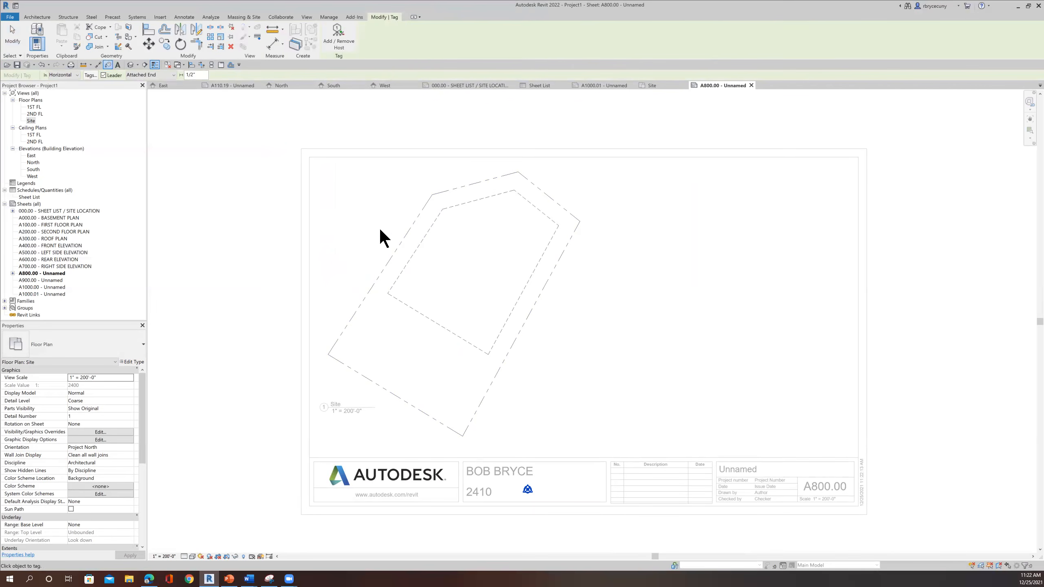
click(398, 243)
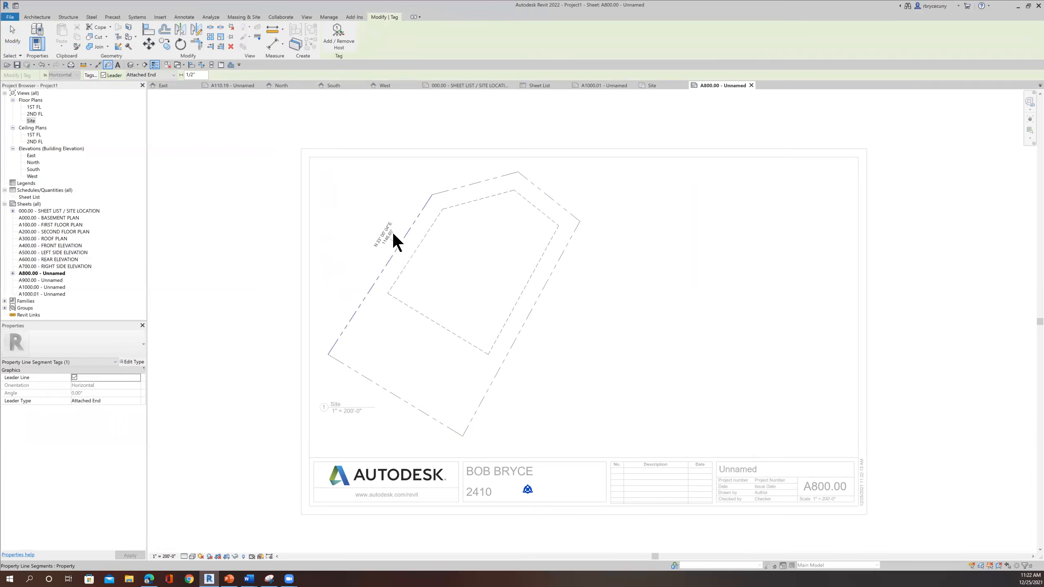
scroll(392, 232, up, 3)
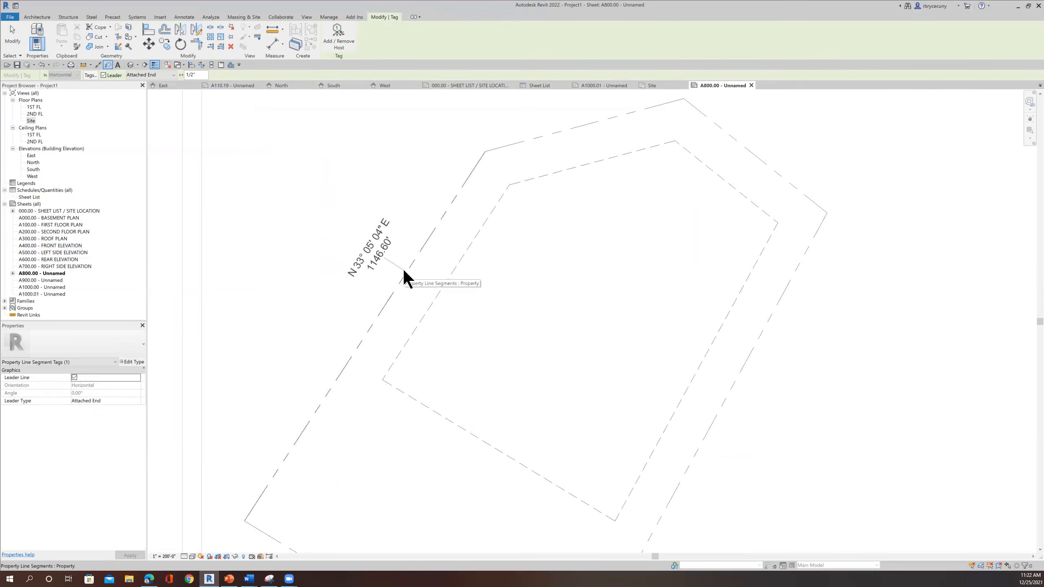
Tag the remaining four property line segments outside the boundary and end the tagging command
scroll(403, 270, down, 2)
click(497, 174)
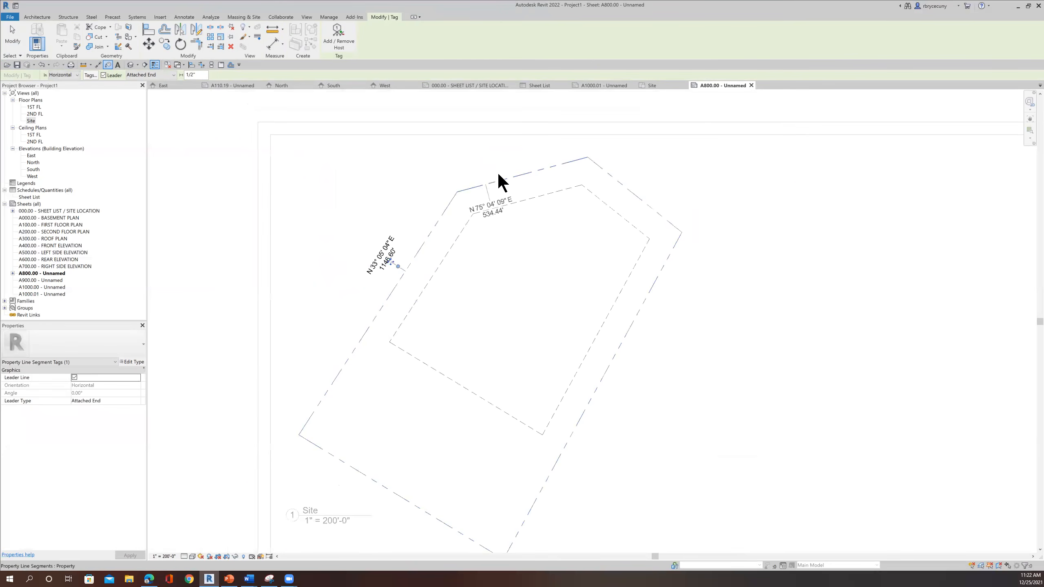
click(500, 176)
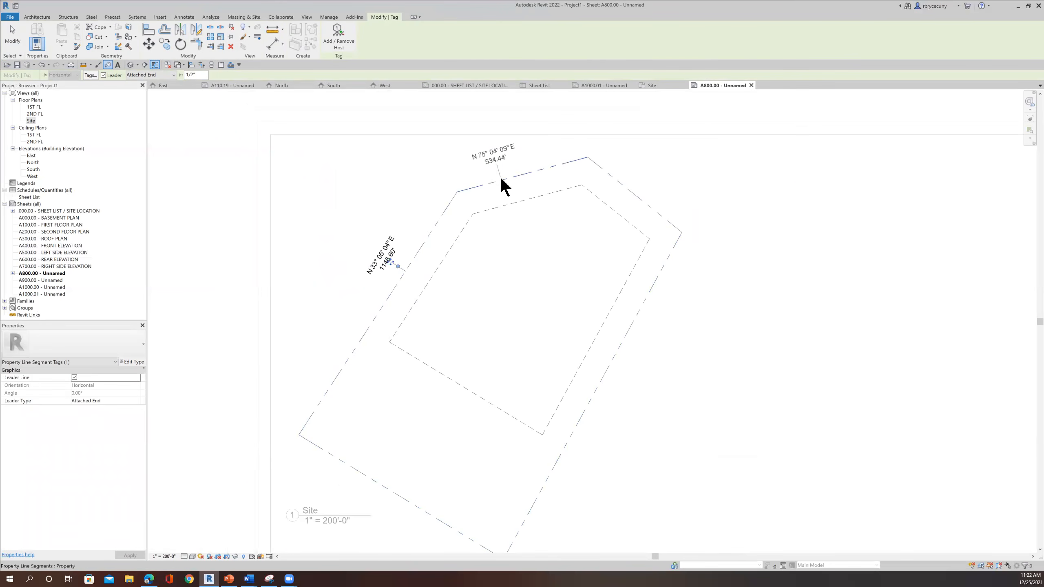
click(645, 201)
click(622, 347)
middle_drag(576, 362, 612, 266)
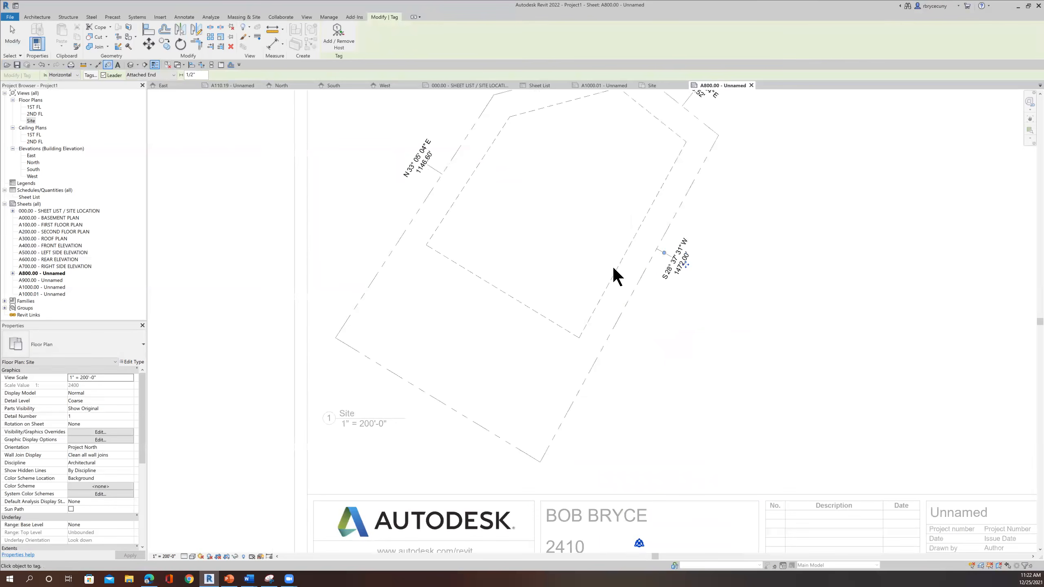
click(456, 413)
scroll(447, 364, down, 2)
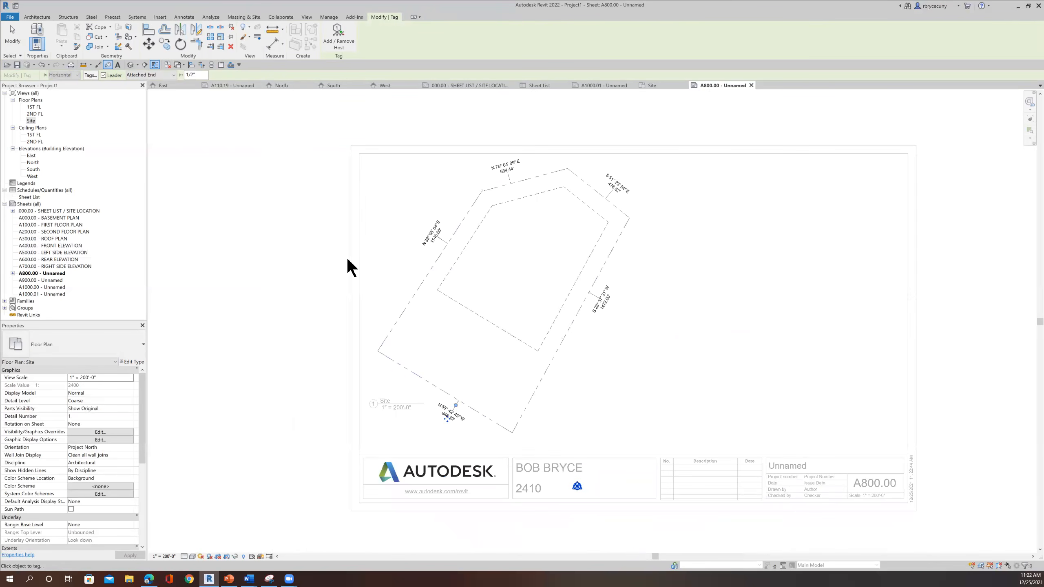
click(14, 36)
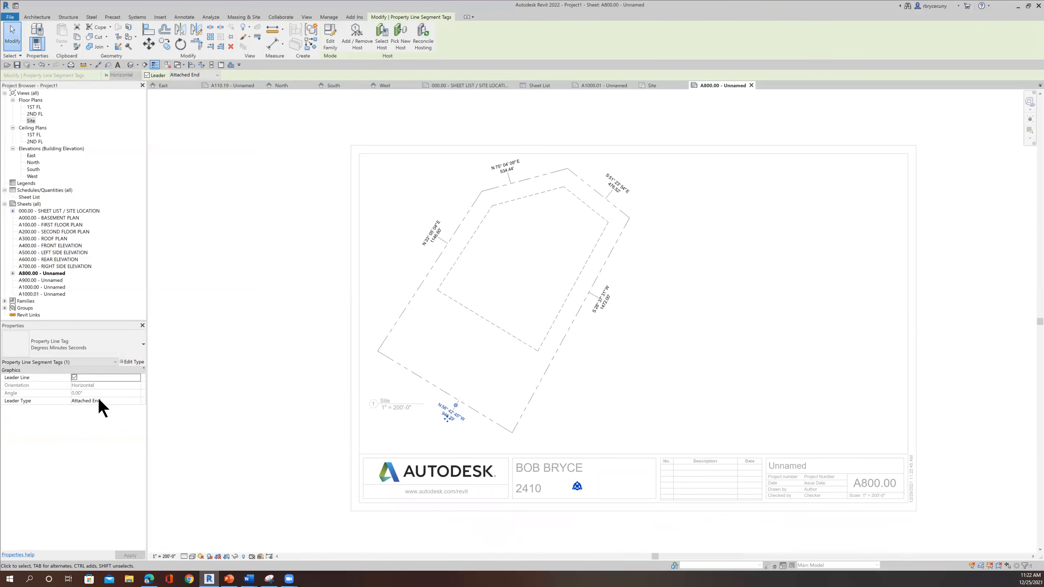
Set the leader type of the southern property line's tag to Free End
click(138, 402)
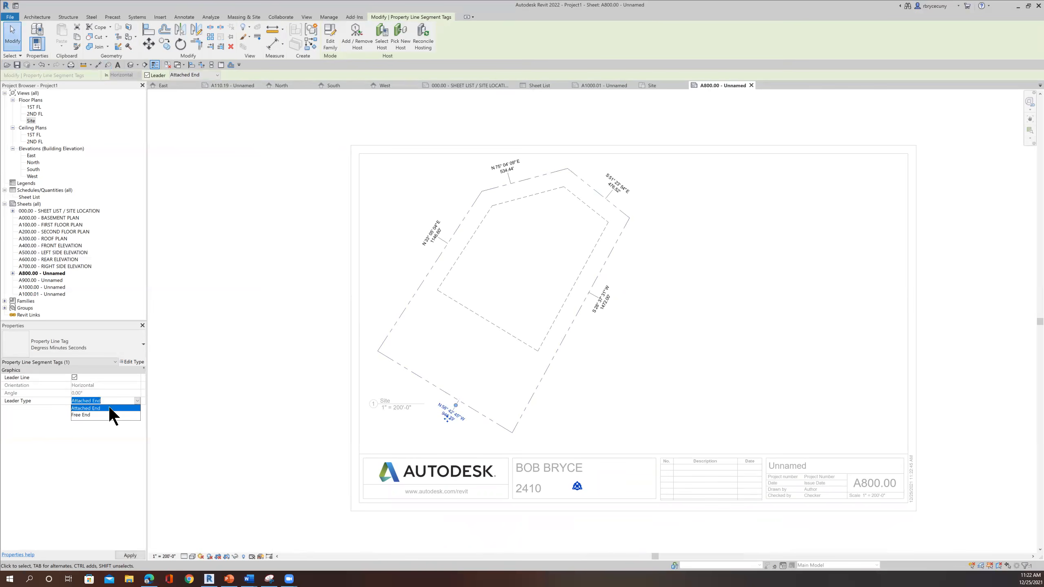
click(86, 415)
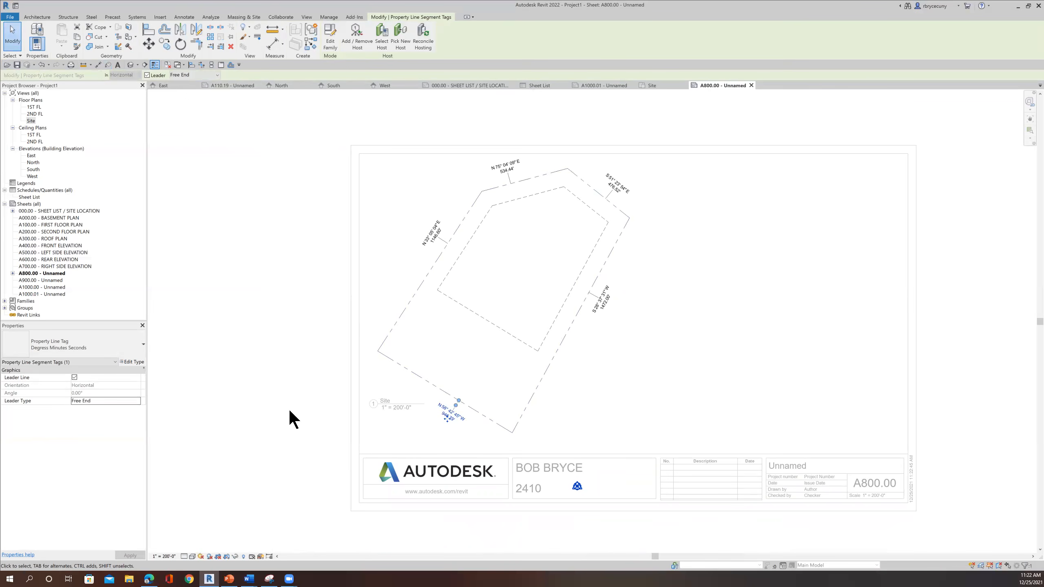
click(97, 399)
click(138, 400)
Review the type properties of the selected Property Line Tag, close them, inspect the tag and deselect it
click(140, 361)
click(127, 360)
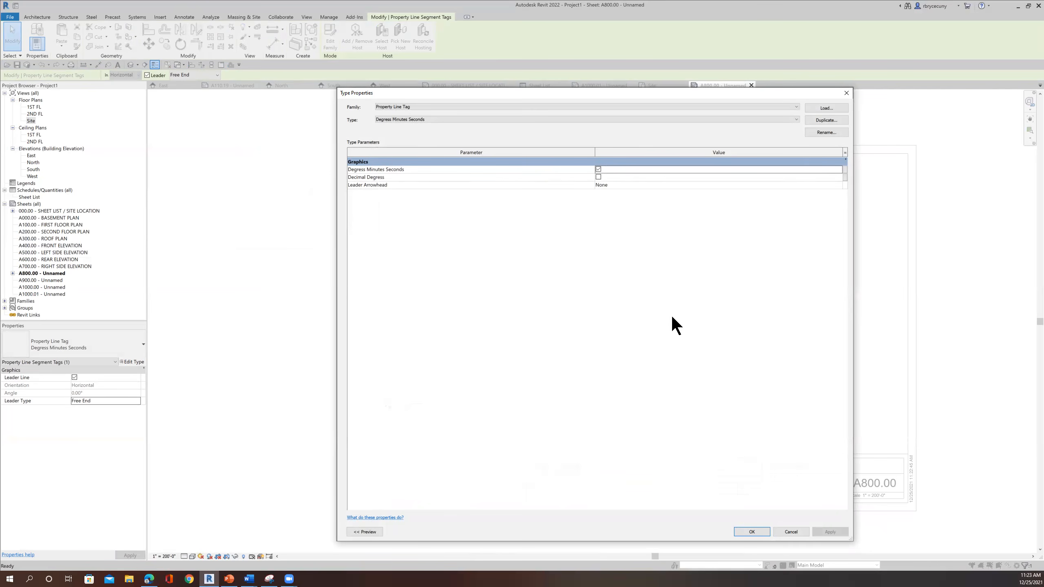
click(745, 528)
scroll(468, 408, up, 5)
middle_drag(467, 381, 456, 350)
scroll(488, 353, down, 5)
key(Escape)
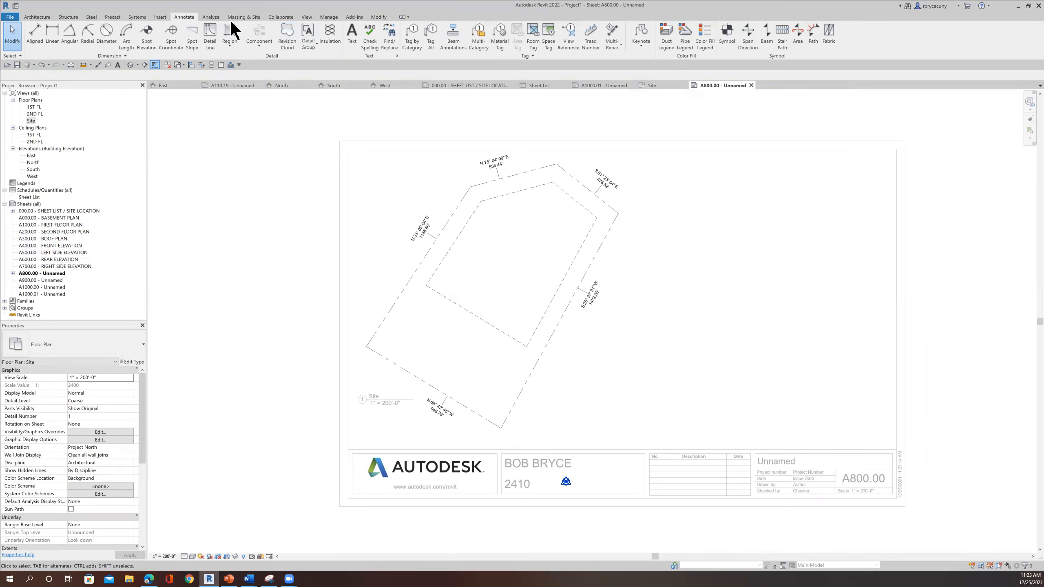
Browse the Civil annotation families in the family library for property line tags and close it without loading any
click(158, 17)
click(319, 38)
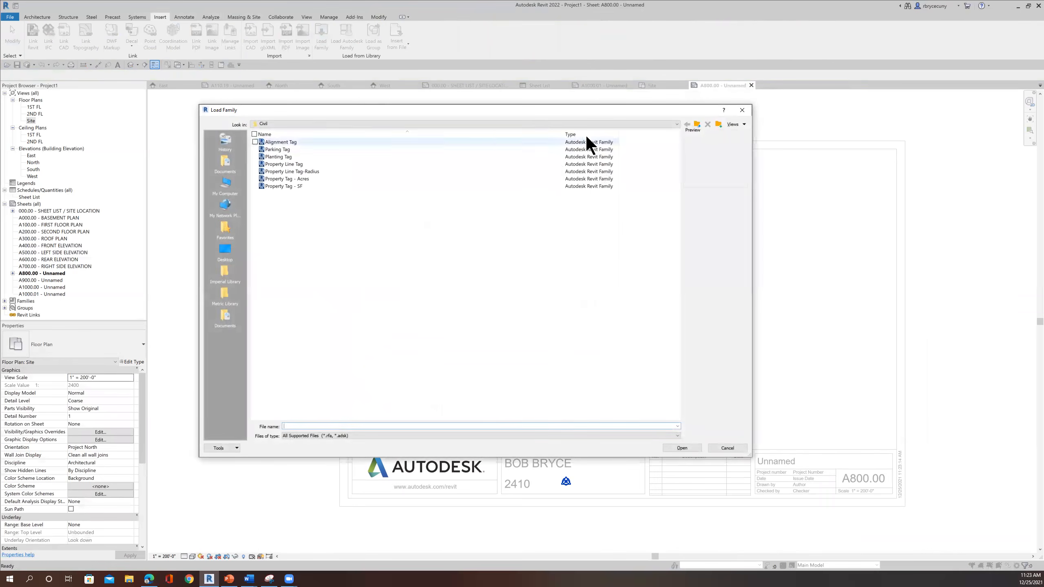
click(696, 125)
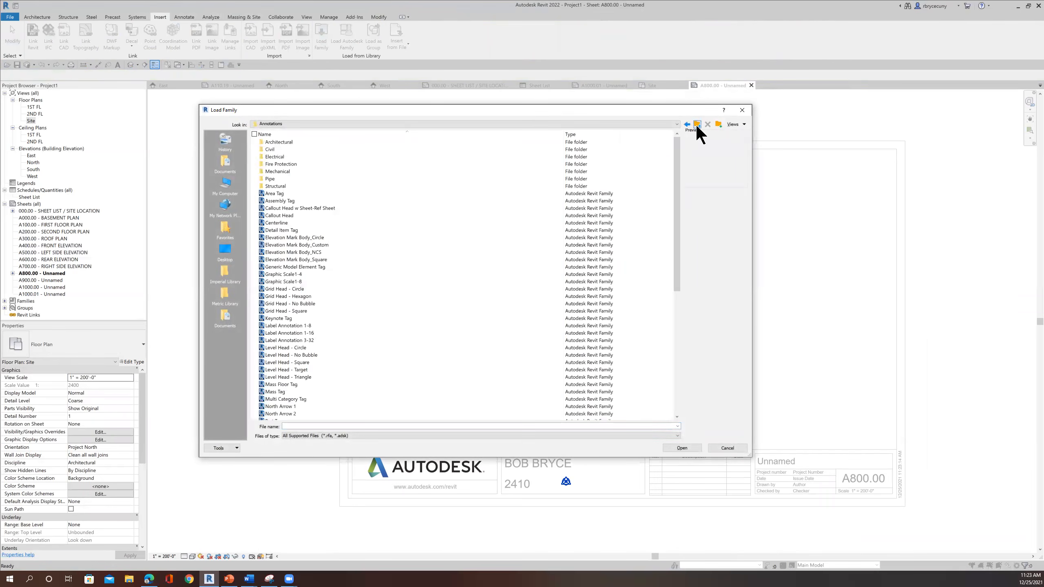
click(696, 124)
double_click(284, 141)
double_click(271, 149)
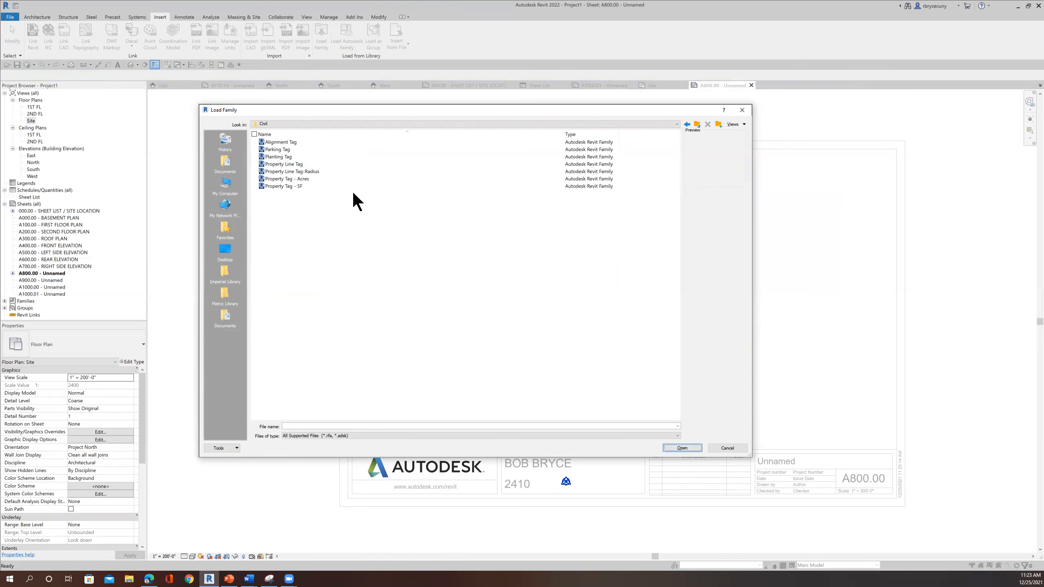
click(728, 447)
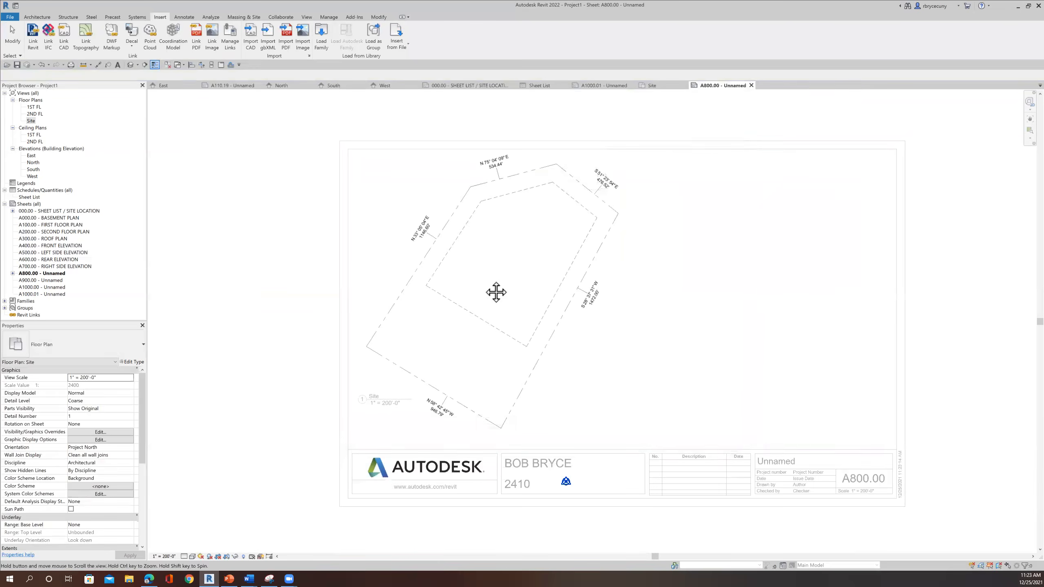
Place an aligned dimension between the west property line and the adjacent setback line, keeping the dimension command ready
scroll(452, 284, up, 3)
middle_drag(472, 255, 461, 296)
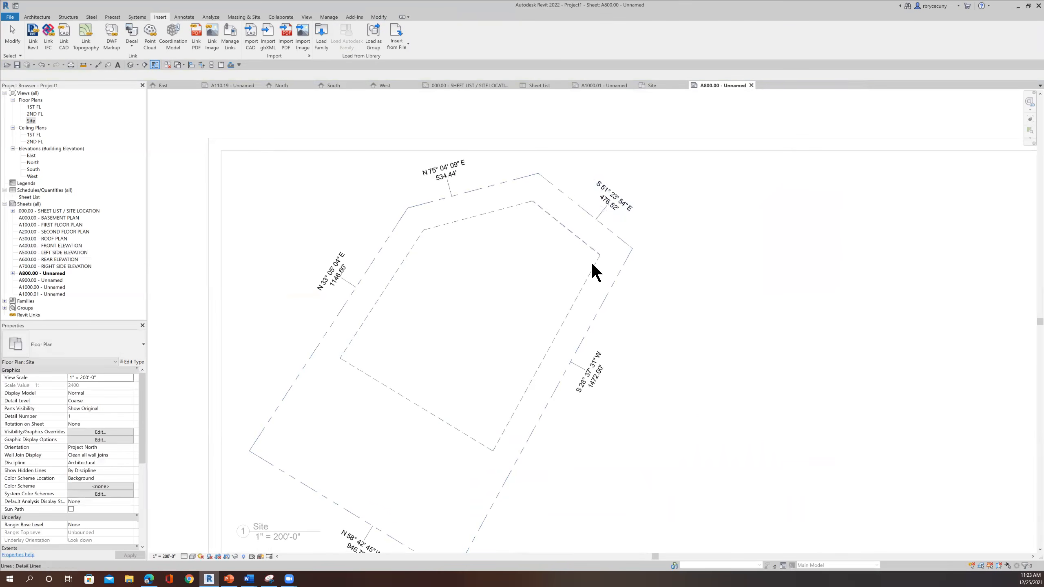
middle_drag(560, 373, 590, 325)
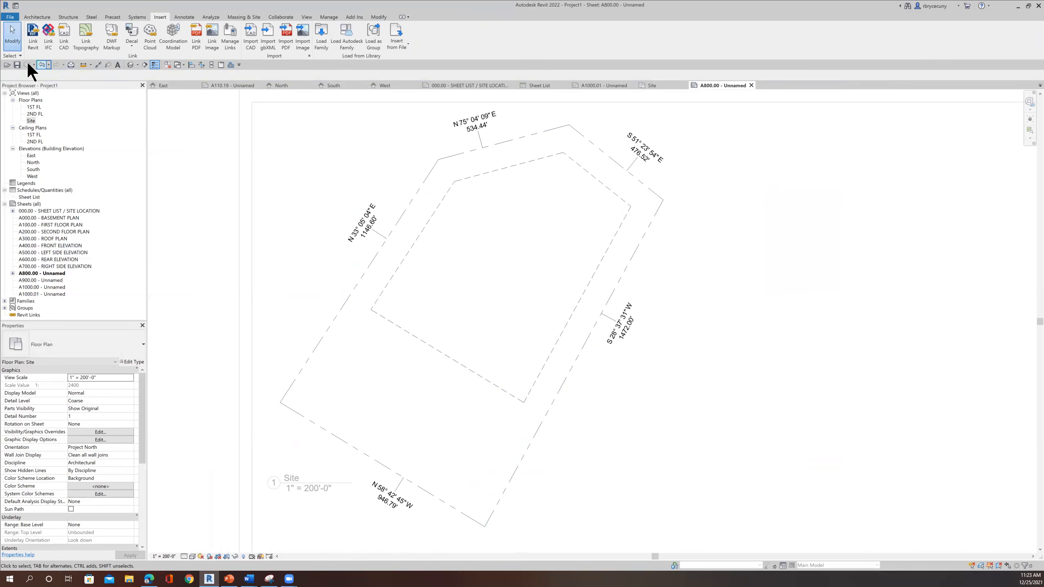
click(98, 65)
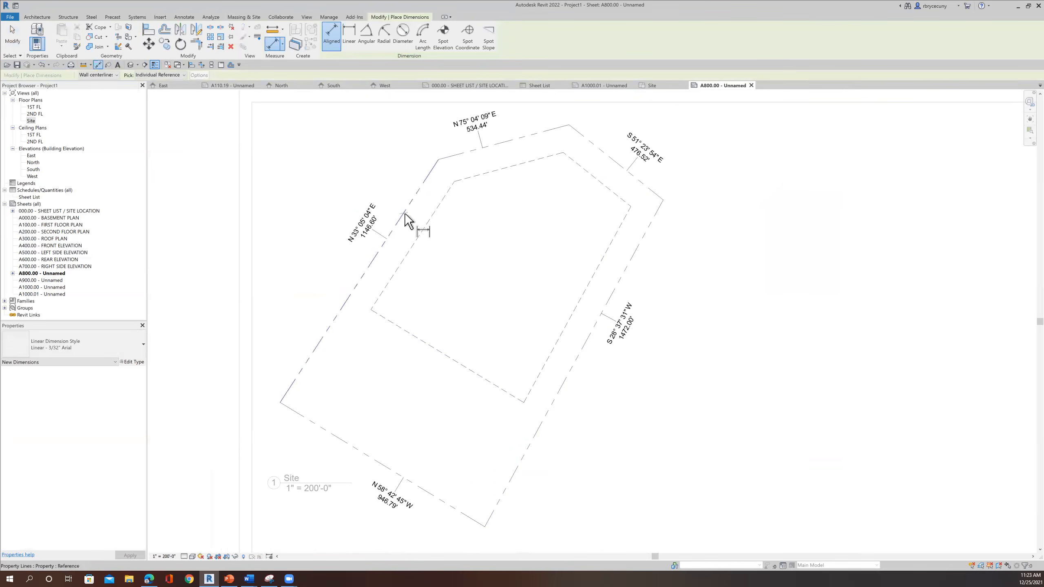
click(424, 229)
click(441, 236)
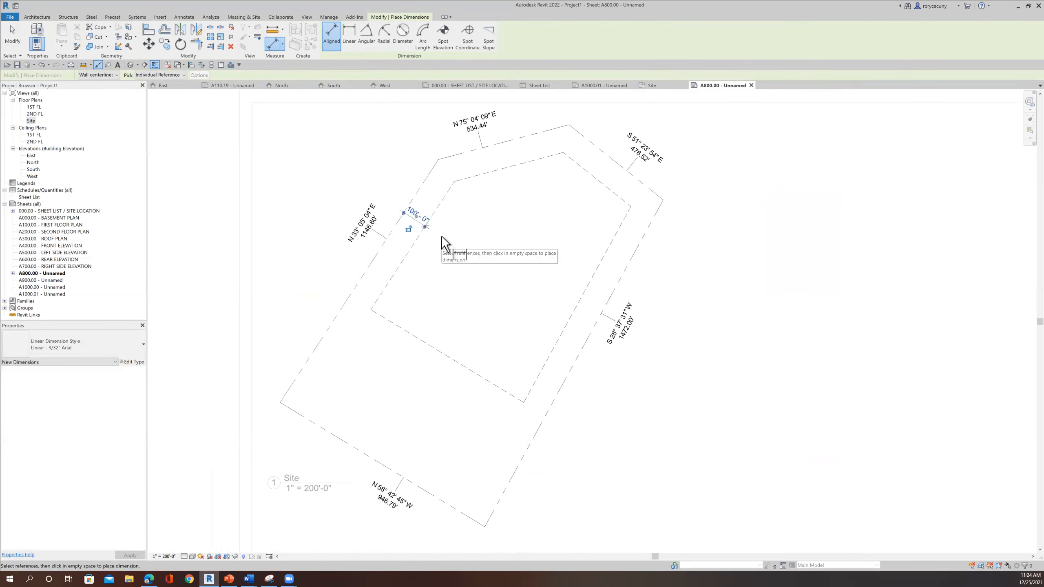
click(98, 64)
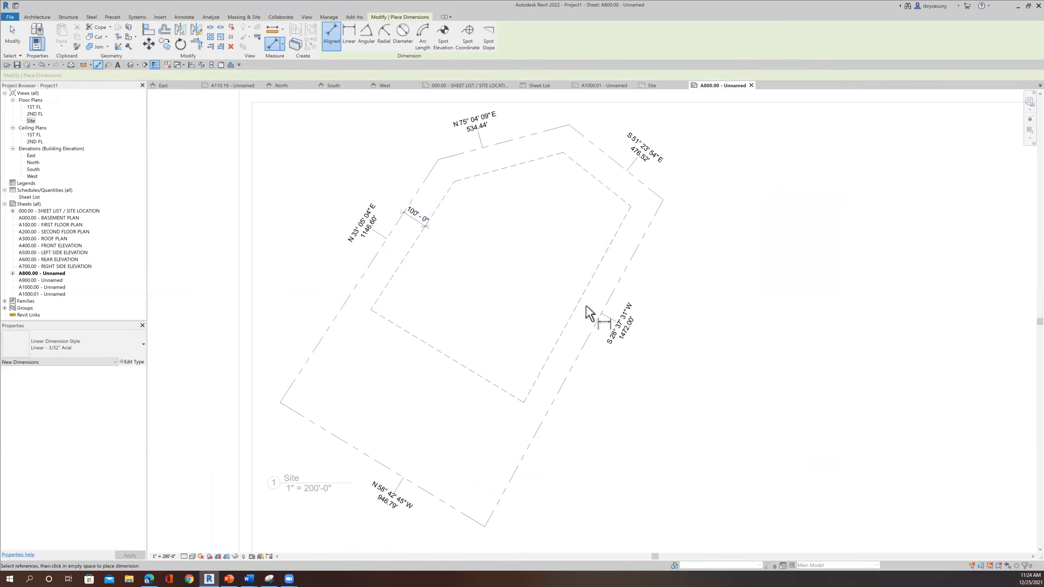
Place aligned dimensions between the property line and the setback line on the east and north sides of the site
click(594, 330)
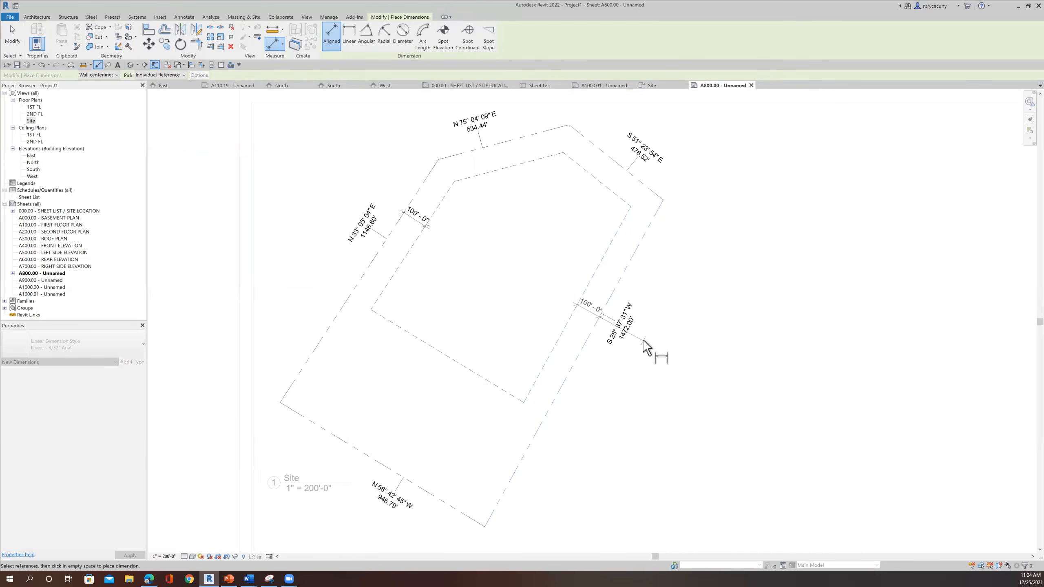
click(642, 339)
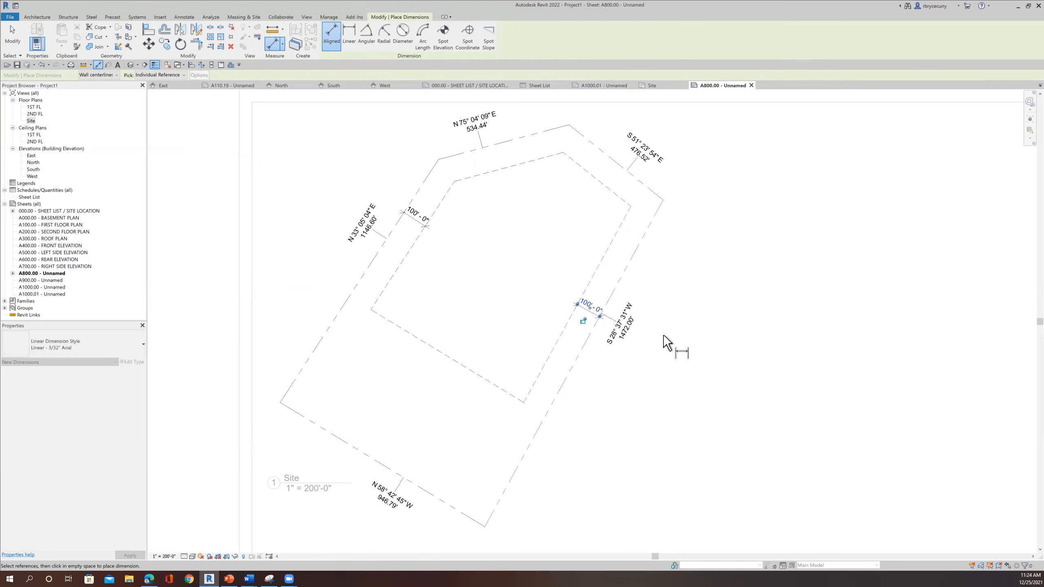
click(504, 143)
click(505, 165)
click(507, 189)
Dimension the northeast and south setbacks with aligned dimensions from the property line to the parallel setback line
click(613, 160)
click(596, 179)
click(587, 197)
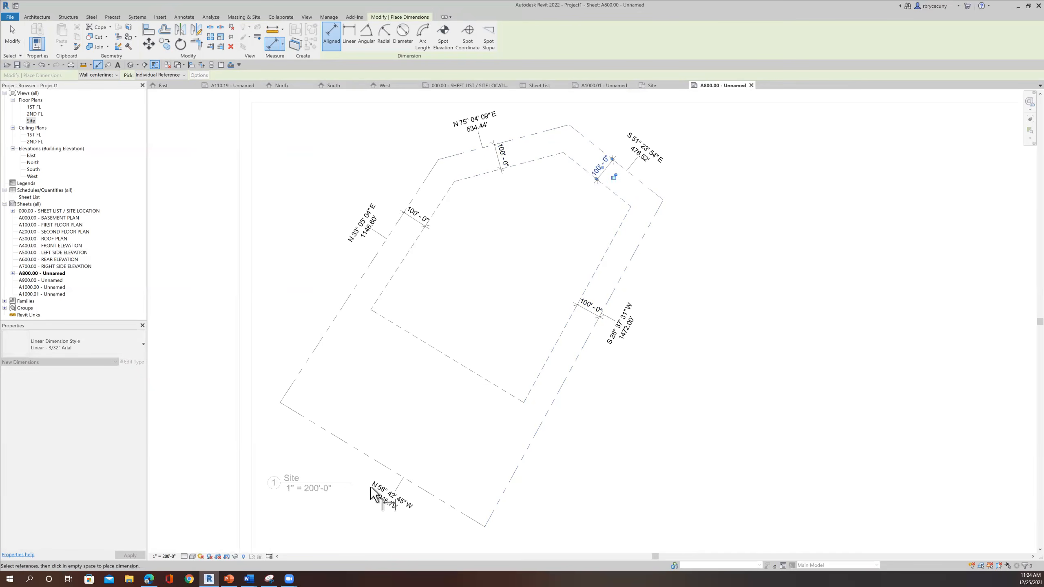
click(370, 461)
click(426, 344)
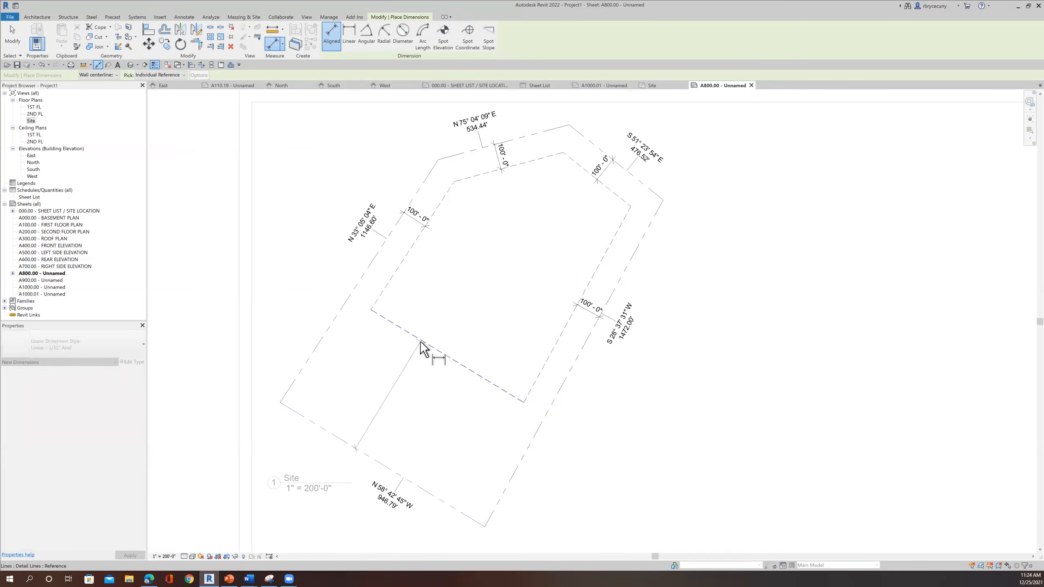
click(455, 343)
Review the dimensioned site plan, its view title and scale, and the title block on sheet A800.00
scroll(461, 349, down, 3)
middle_drag(484, 310, 467, 272)
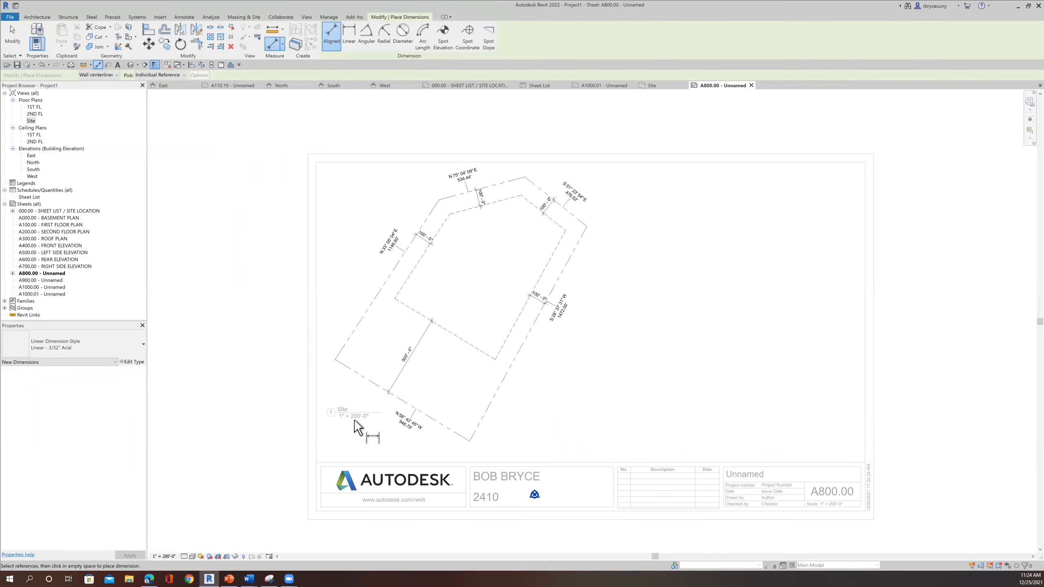
scroll(832, 507, up, 2)
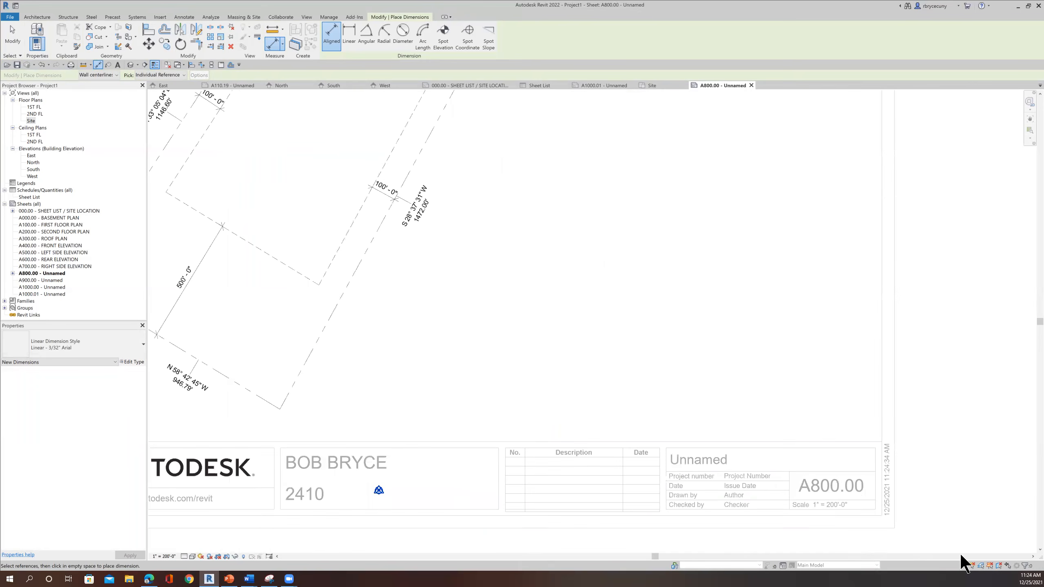
scroll(904, 540, down, 3)
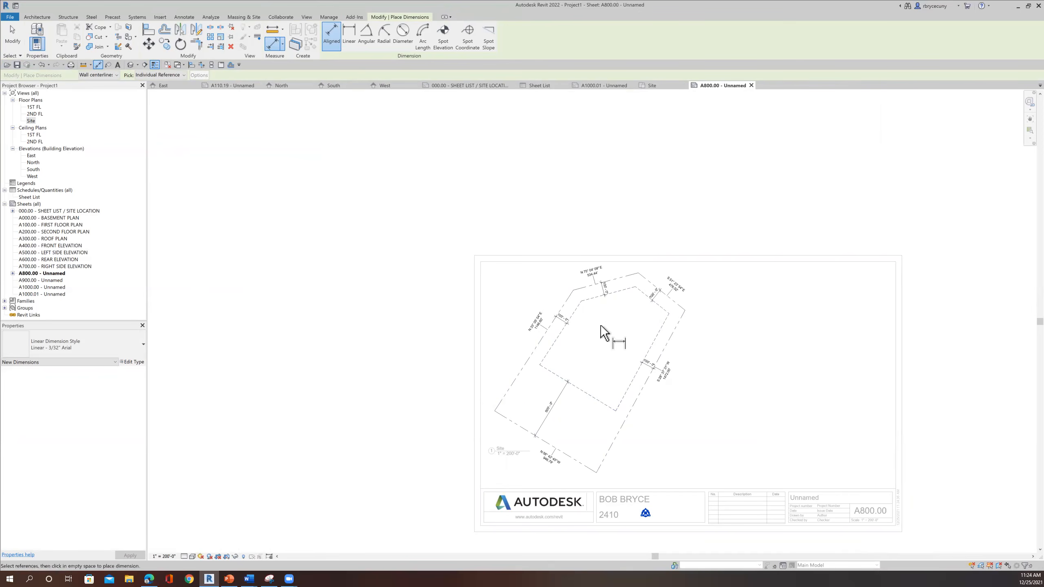
scroll(577, 309, up, 5)
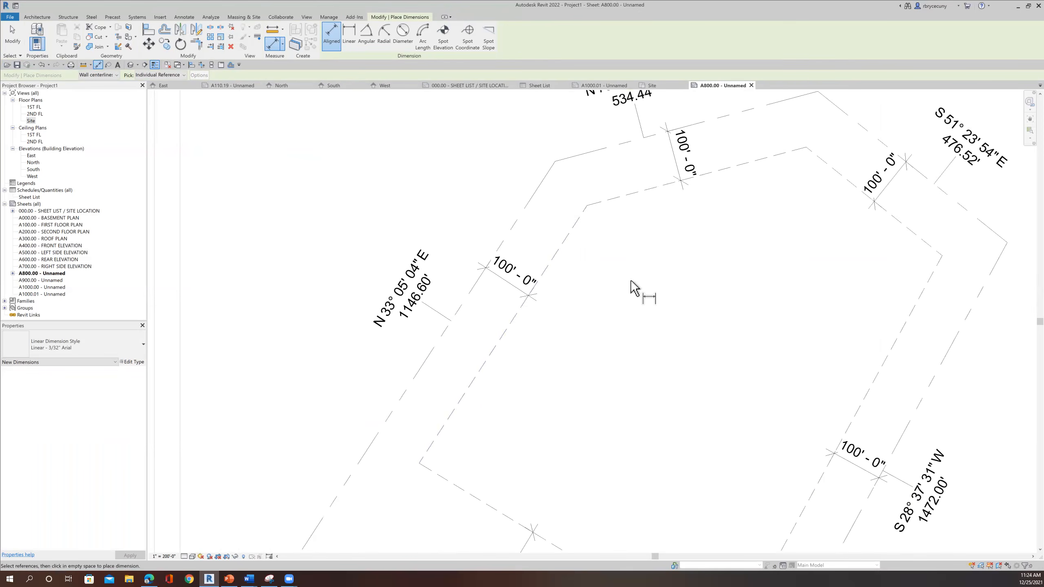
scroll(630, 300, down, 4)
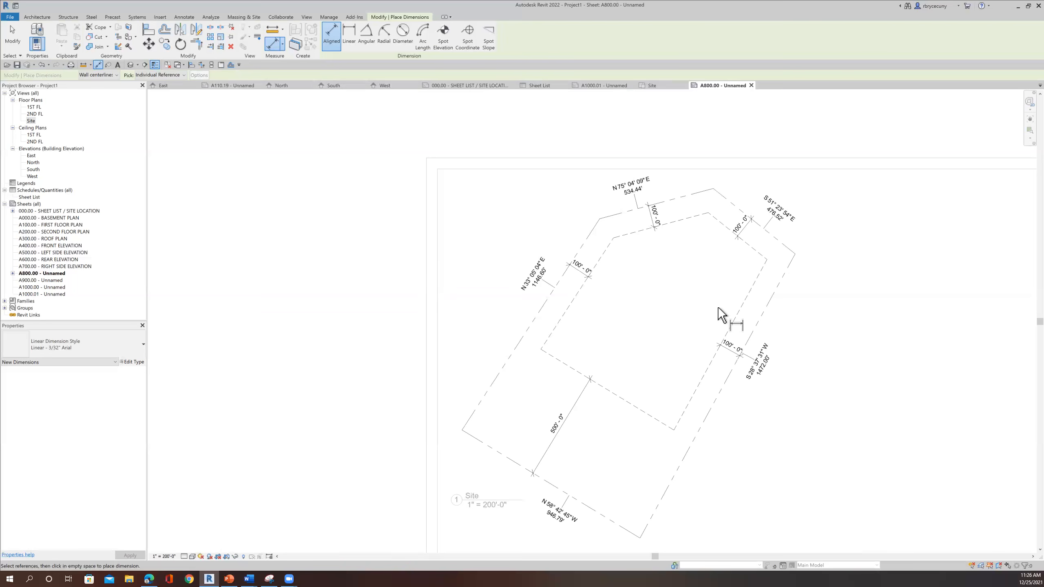
middle_drag(674, 320, 606, 324)
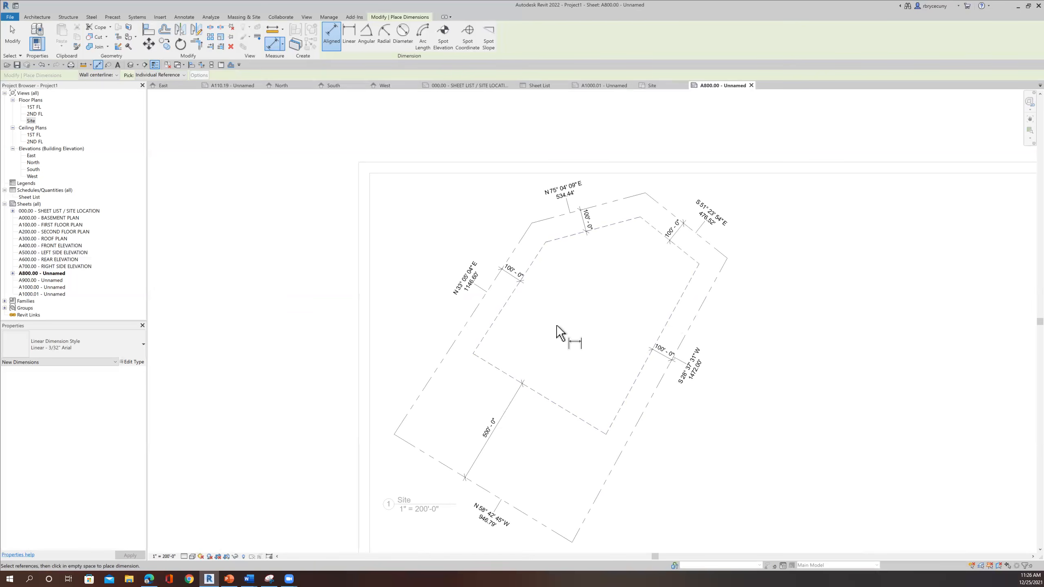
scroll(563, 325, down, 4)
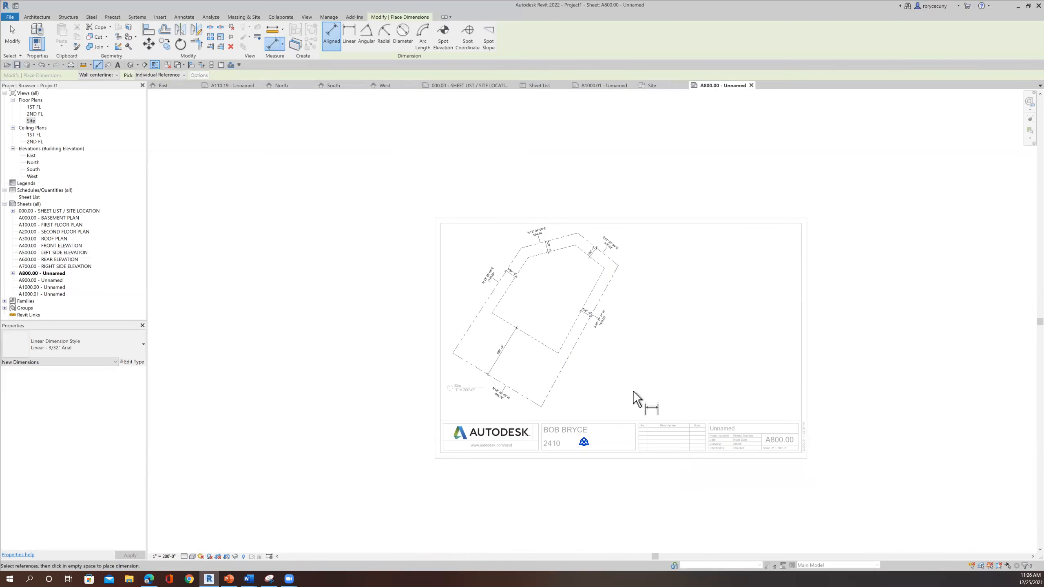
Deactivate the Site view on the sheet and end the dimension command
right_click(580, 322)
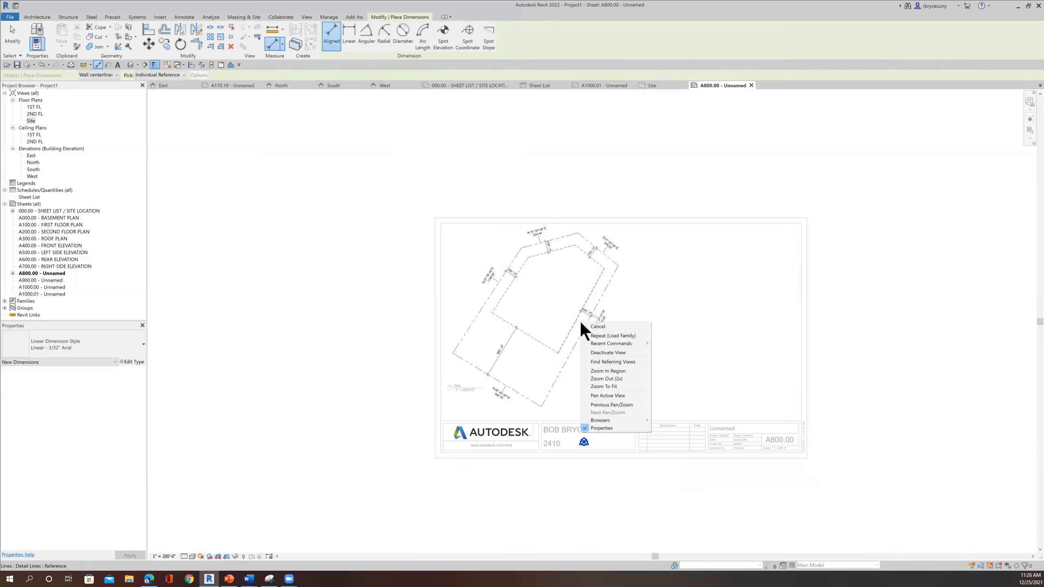
click(602, 351)
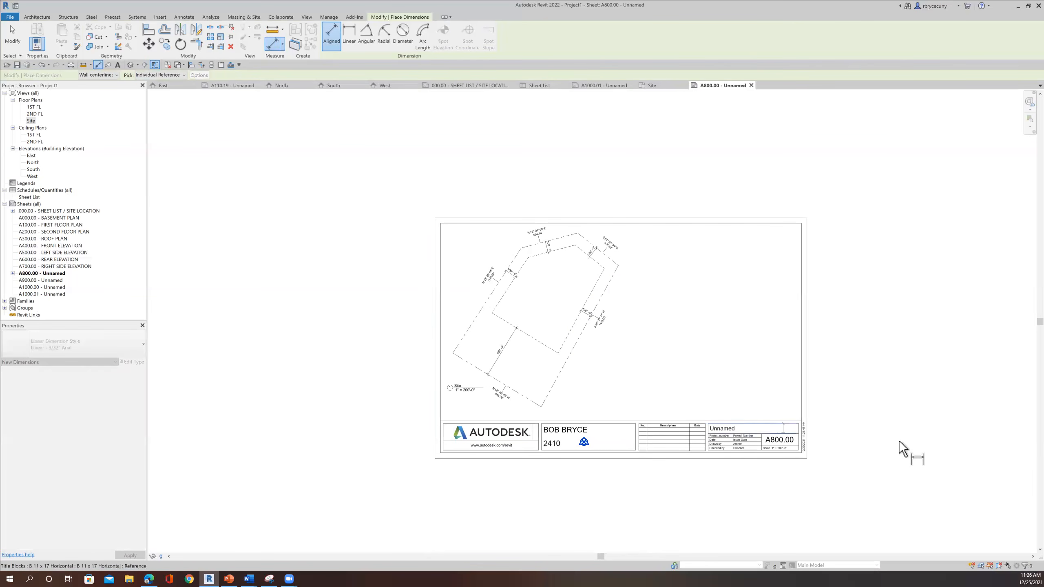
scroll(710, 431, up, 5)
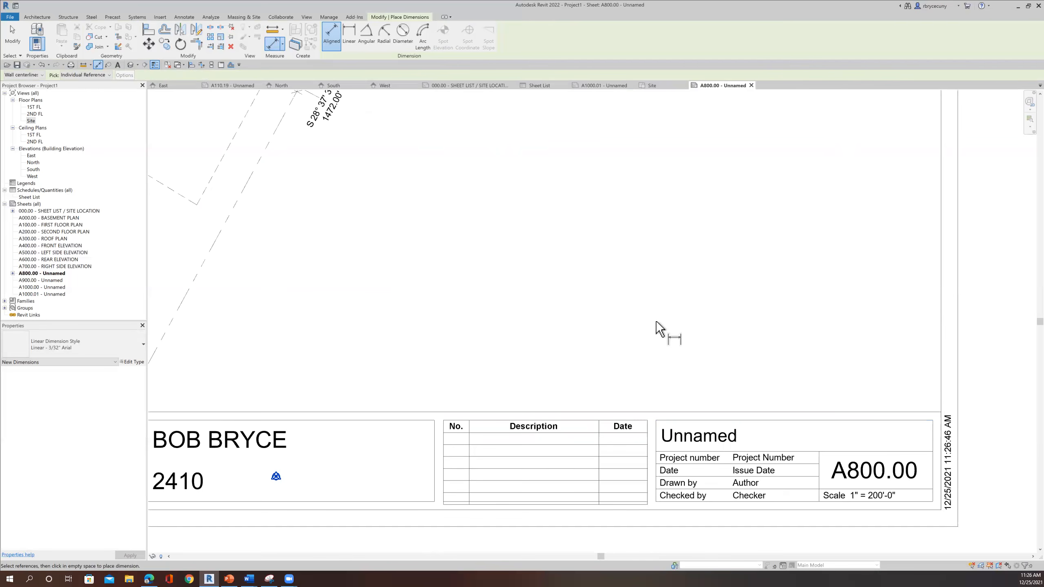
click(10, 37)
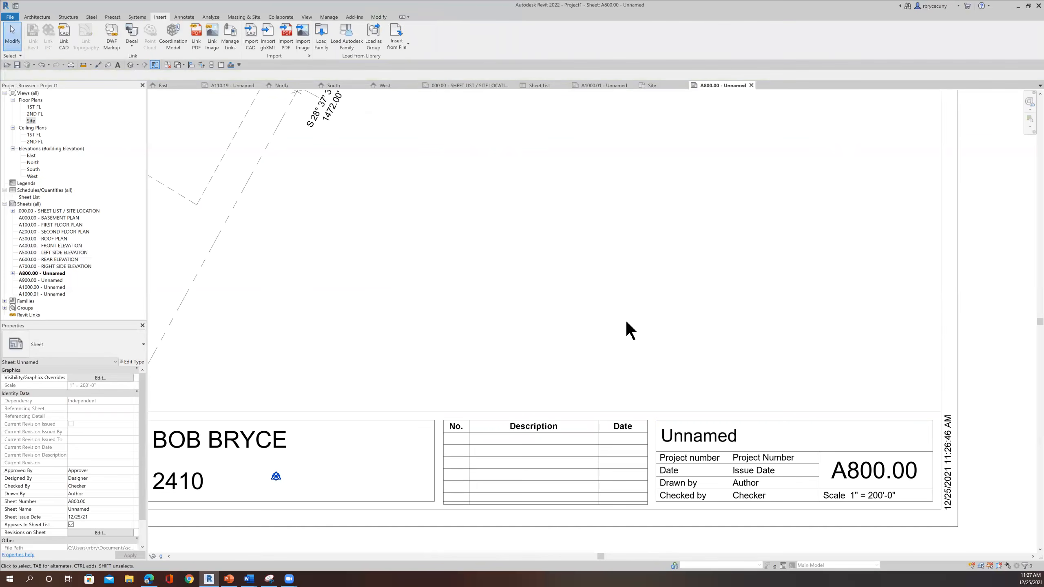
Rename the sheet as SITE PLAN in its title block
click(697, 433)
click(697, 433)
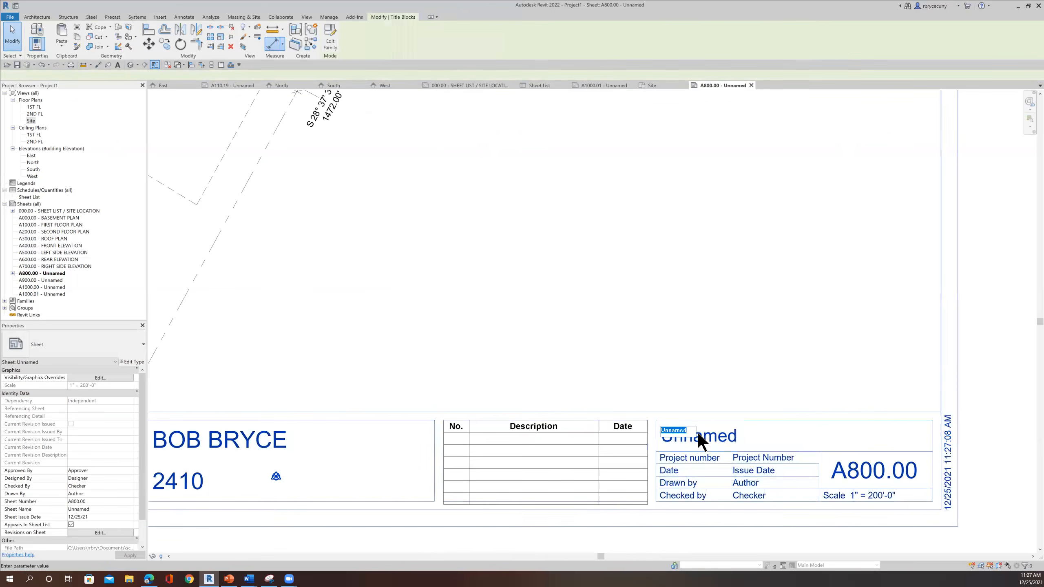
text(SITE PLAN)
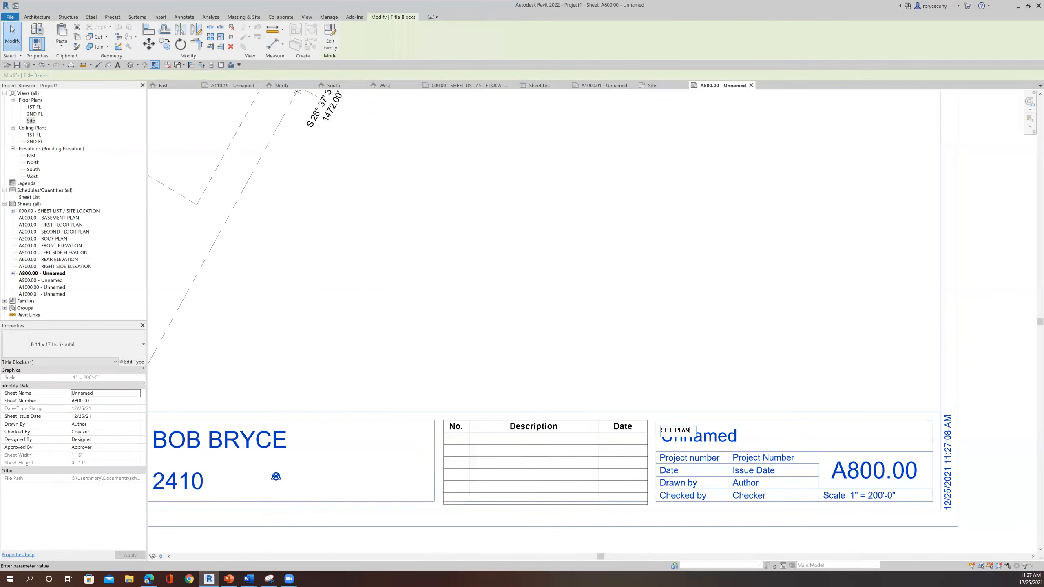
click(702, 362)
scroll(703, 368, down, 1)
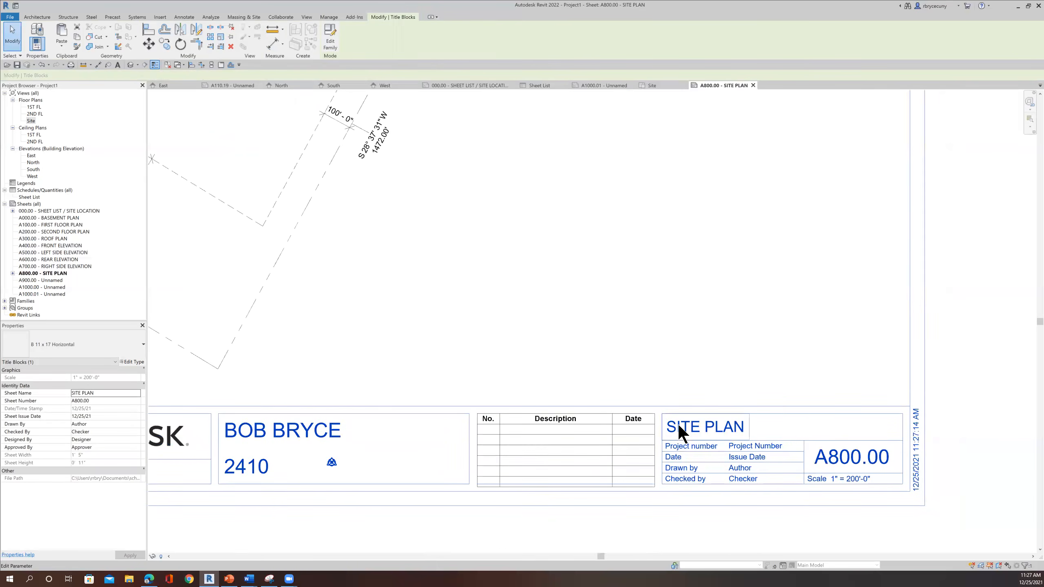
Set the sheet number in the title block to 000.10
click(856, 457)
drag(863, 459, 821, 462)
text(000.10)
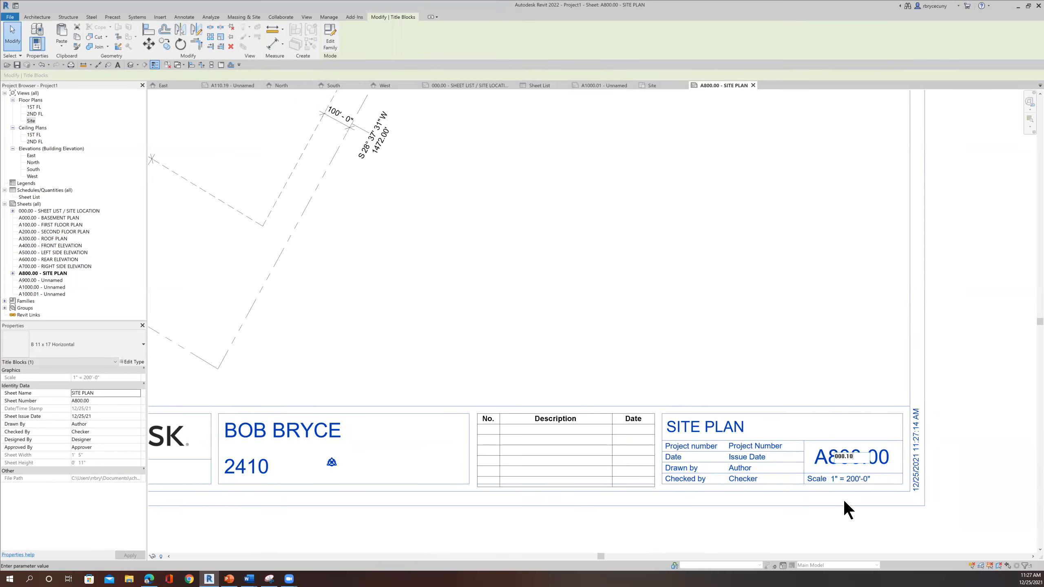
key(Return)
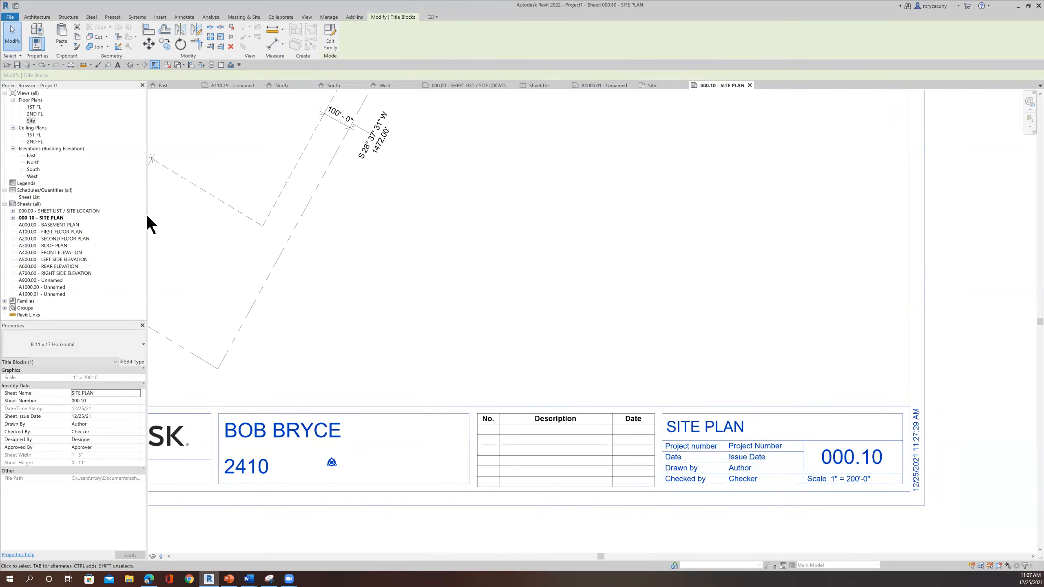
scroll(739, 436, down, 5)
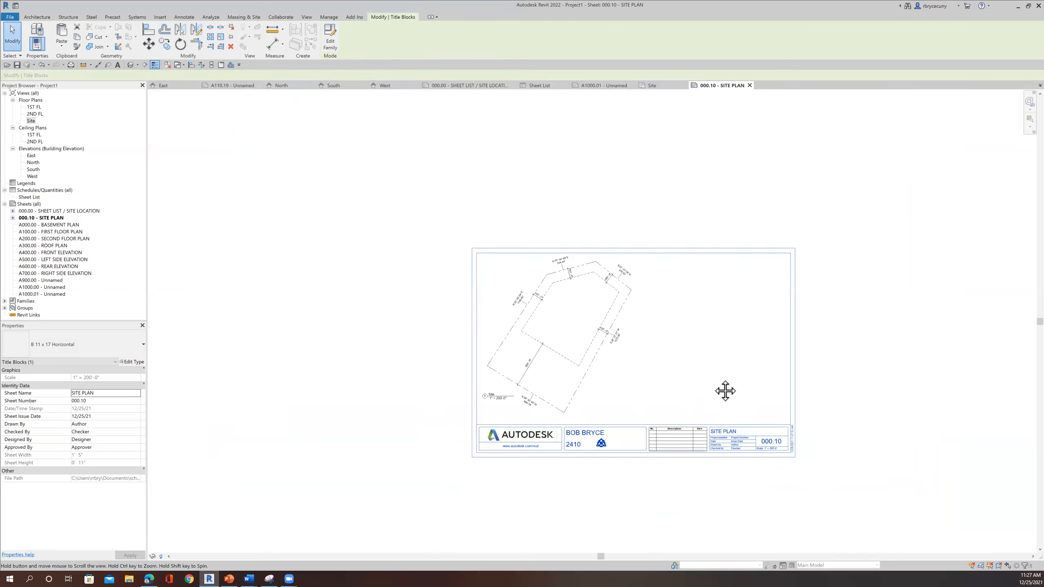
Check the sheet list on sheet 000.00 for the renumbered site plan and return to sheet 000.10
double_click(50, 210)
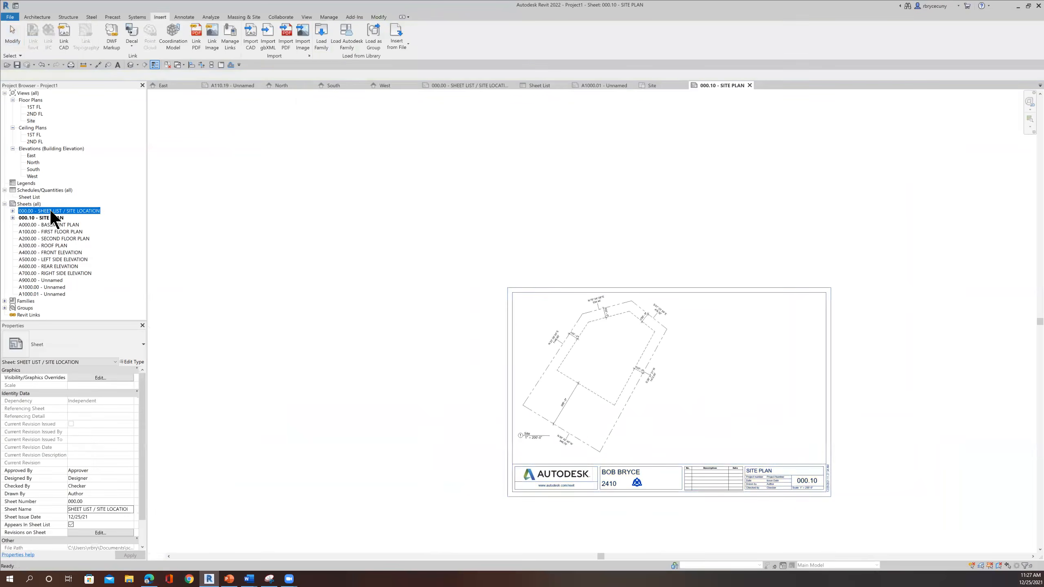
click(679, 158)
scroll(679, 153, up, 3)
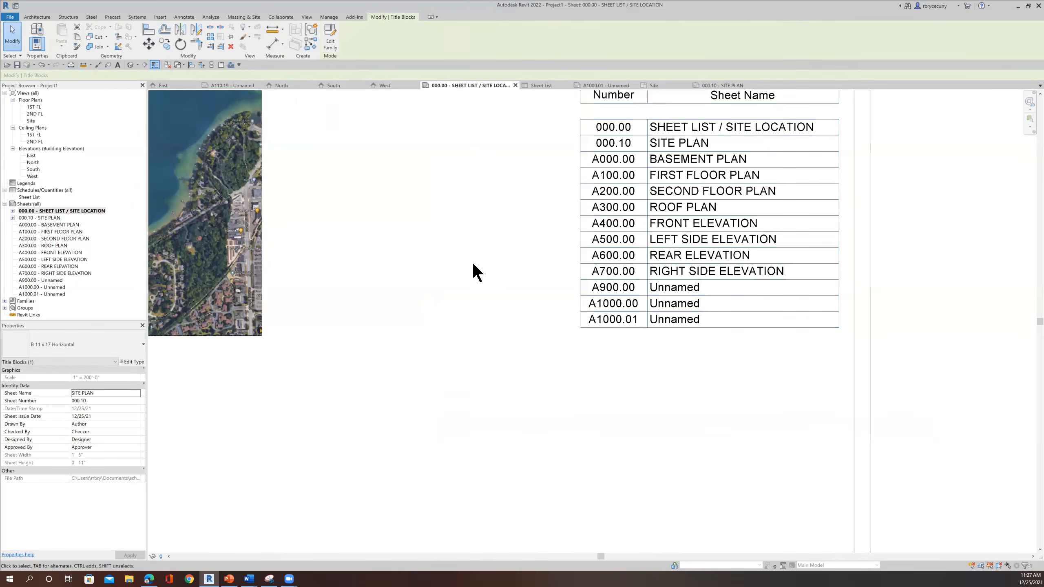
scroll(472, 263, down, 4)
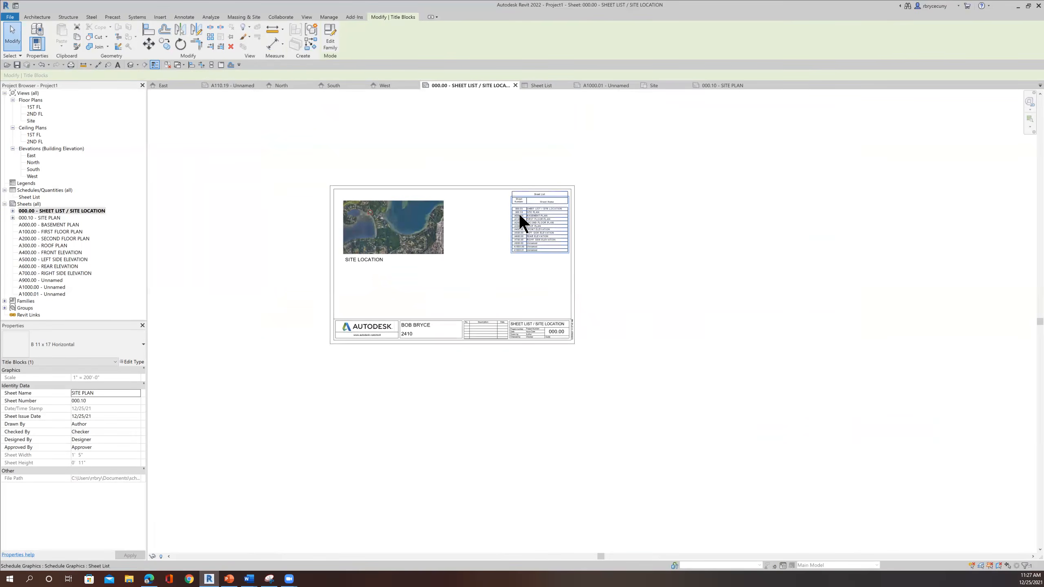
scroll(519, 213, up, 5)
scroll(519, 209, up, 2)
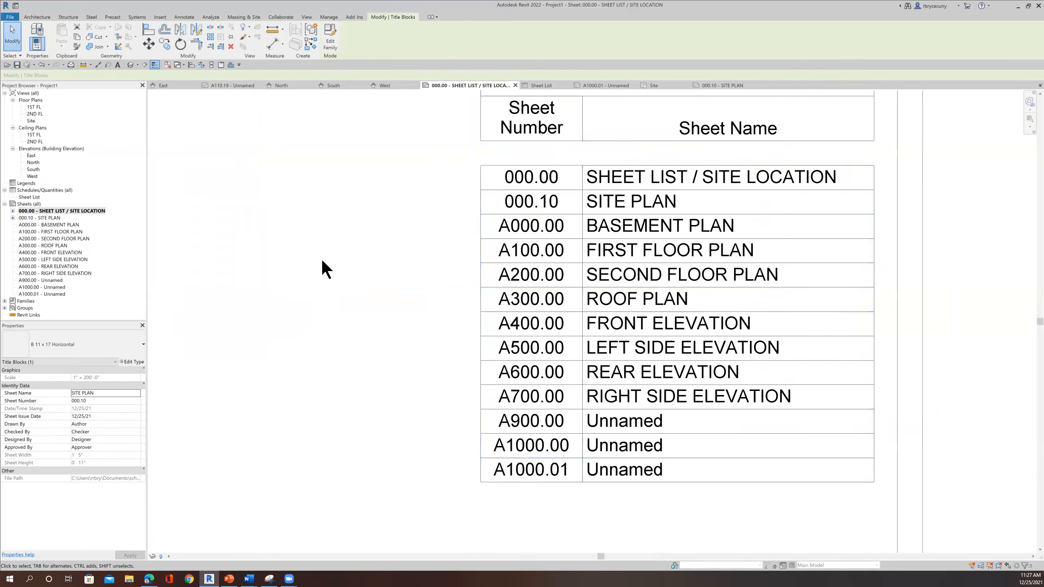
double_click(52, 218)
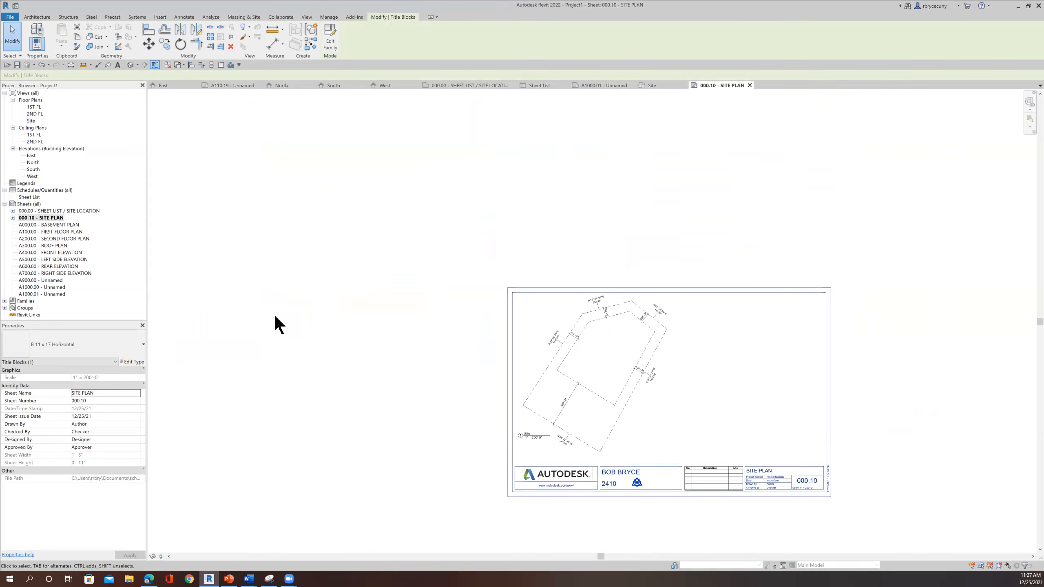